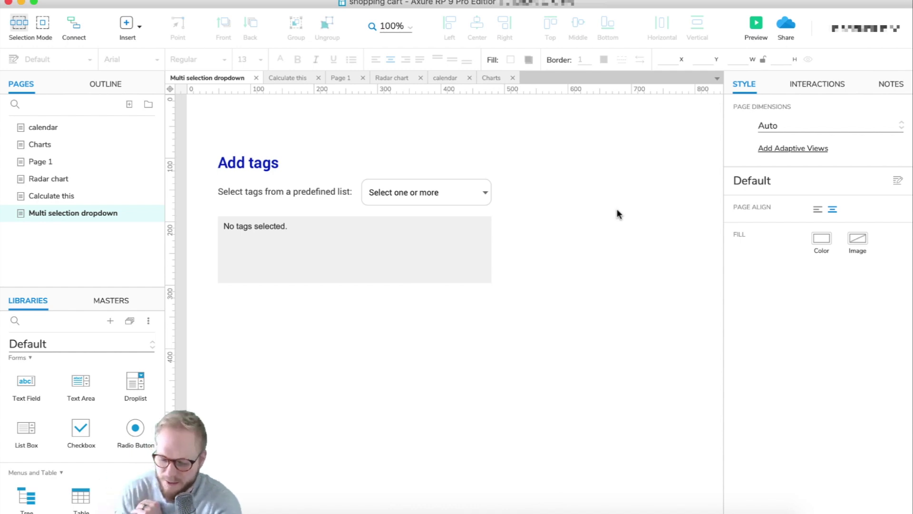
Preview the Multi selection dropdown page in the browser, collapse the preview bar, and try choosing tags from the droplist, including Ice hockey
{"action": "left_click", "coordinate": [445, 190]}
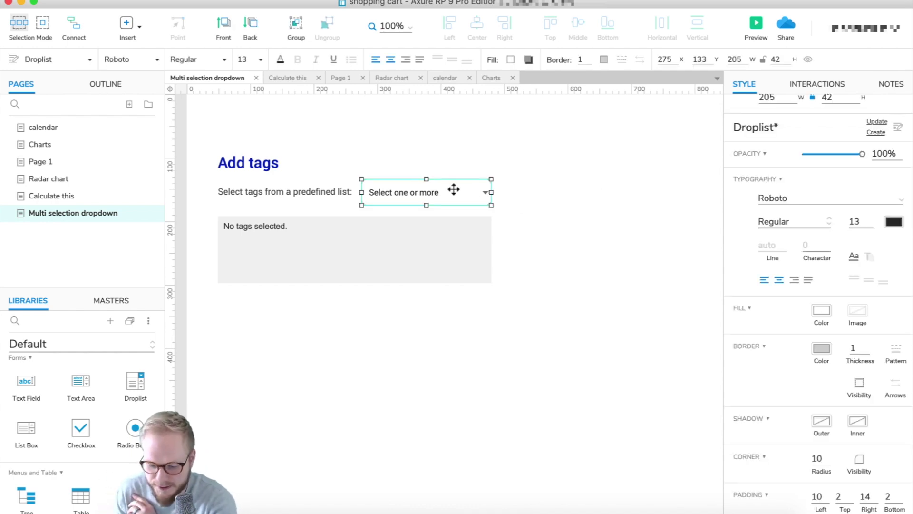
{"action": "left_click", "coordinate": [757, 28]}
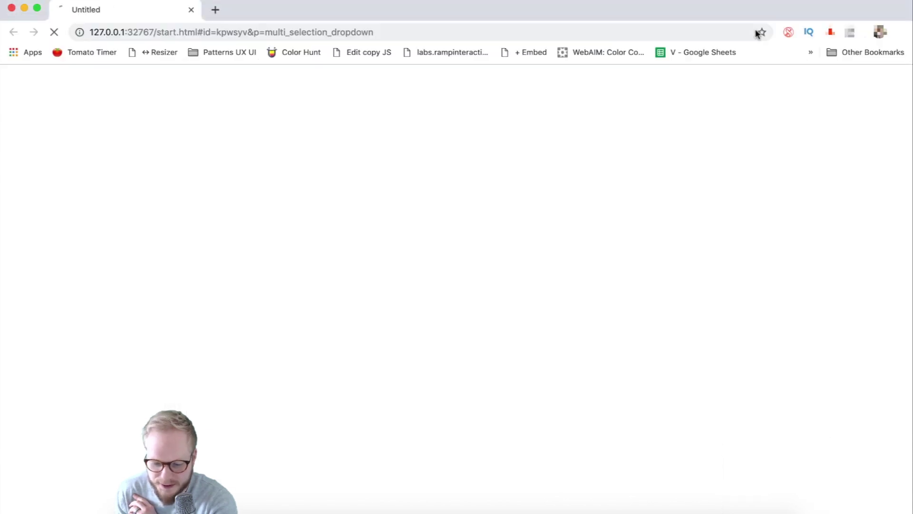
{"action": "left_click", "coordinate": [8, 76]}
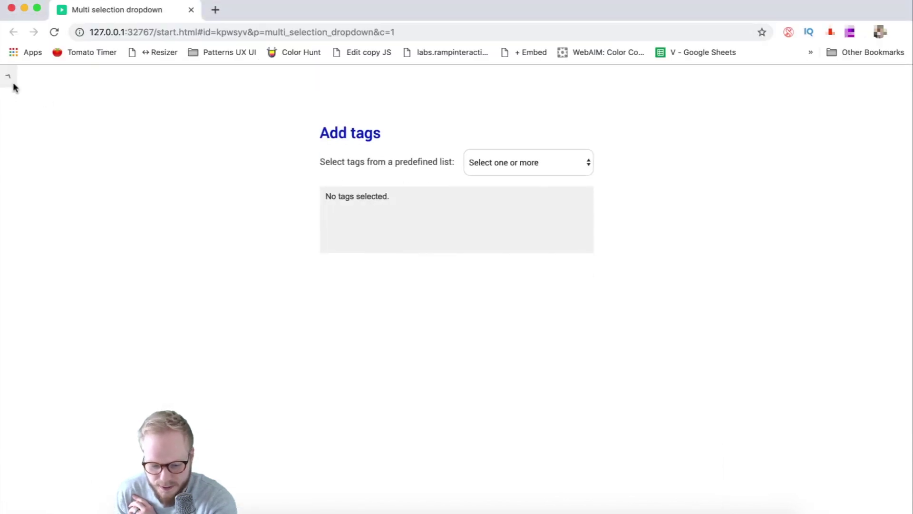
{"action": "left_click", "coordinate": [533, 166]}
{"action": "left_click", "coordinate": [511, 195]}
{"action": "left_click", "coordinate": [509, 167]}
{"action": "left_click", "coordinate": [503, 196]}
{"action": "left_click", "coordinate": [502, 164]}
{"action": "key", "text": "Up"}
{"action": "key", "text": "Up"}
{"action": "key", "text": "Return"}
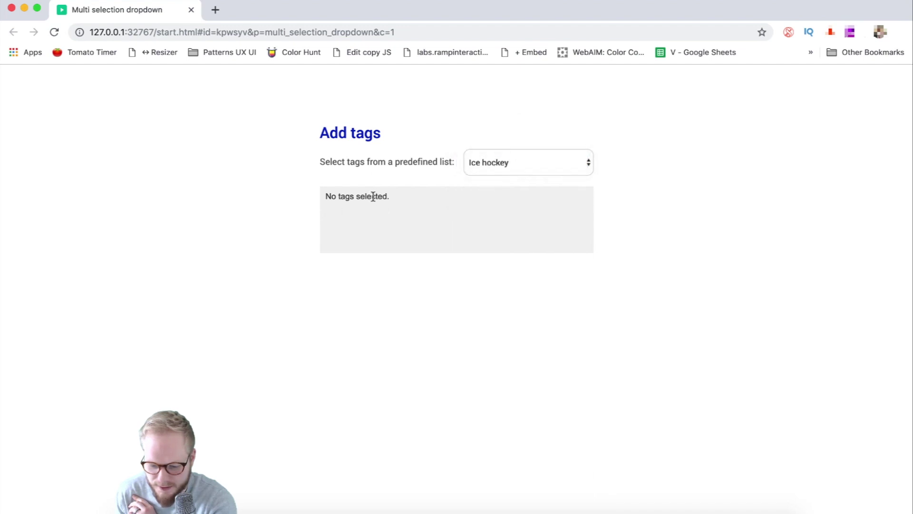
{"action": "left_click_drag", "start_coordinate": [328, 196], "coordinate": [402, 197]}
{"action": "left_click", "coordinate": [401, 209]}
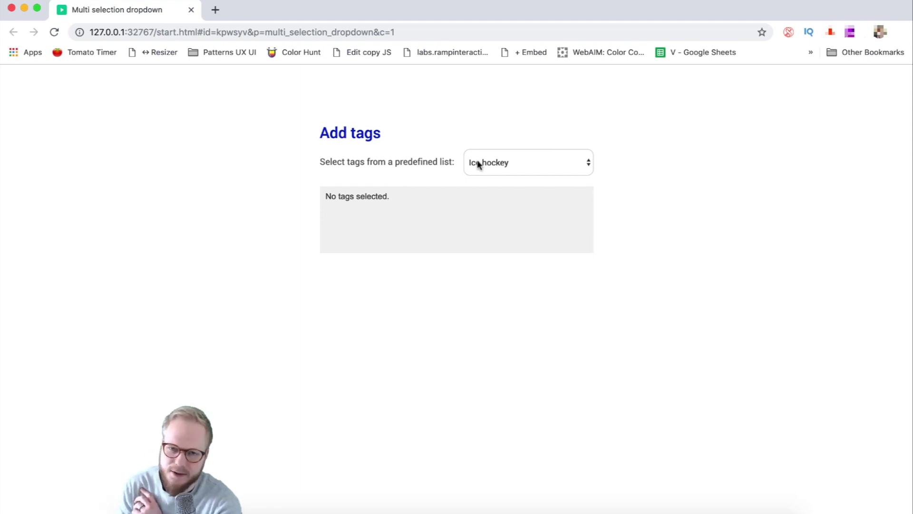
Test the droplist by choosing several sports one after another, including Weightlifting, and finish on Ice hockey
{"action": "left_click", "coordinate": [519, 161]}
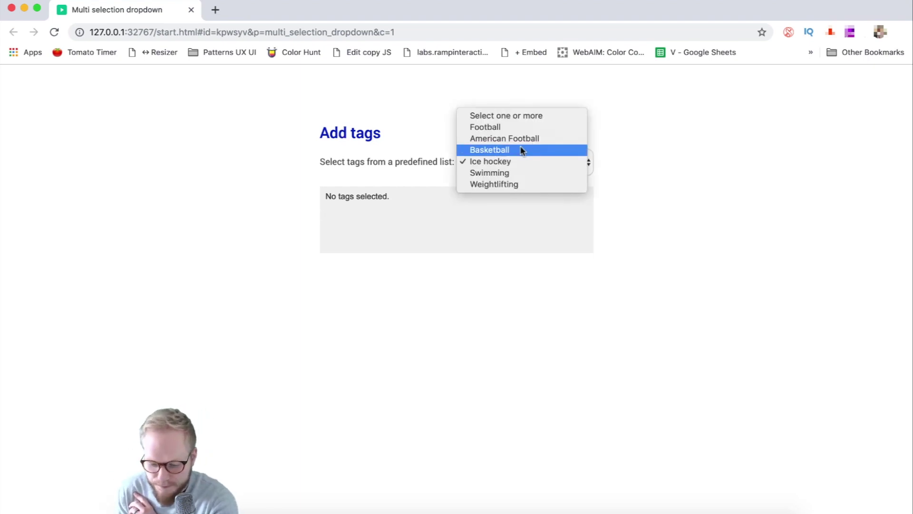
{"action": "left_click", "coordinate": [522, 132]}
{"action": "left_click", "coordinate": [489, 163]}
{"action": "left_click", "coordinate": [491, 182]}
{"action": "left_click", "coordinate": [503, 172]}
{"action": "left_click", "coordinate": [500, 194]}
{"action": "left_click", "coordinate": [500, 162]}
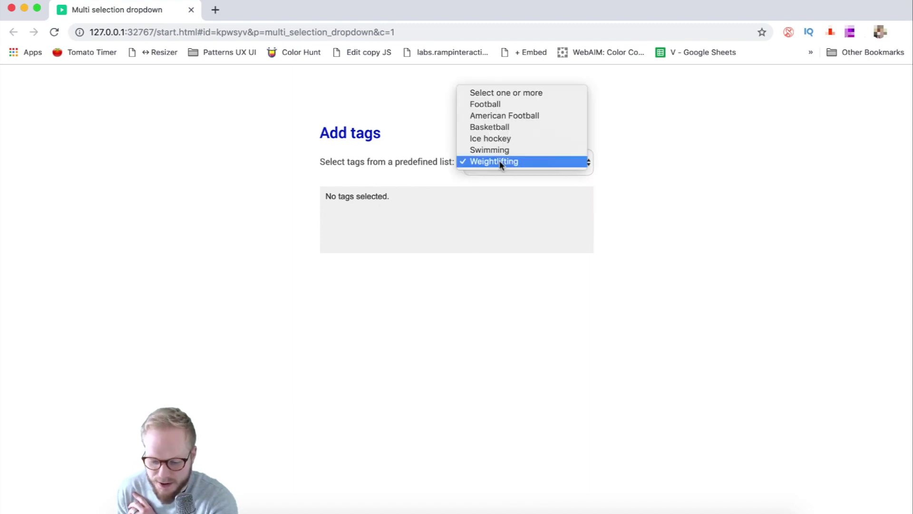
{"action": "left_click", "coordinate": [509, 142]}
{"action": "left_click", "coordinate": [532, 166]}
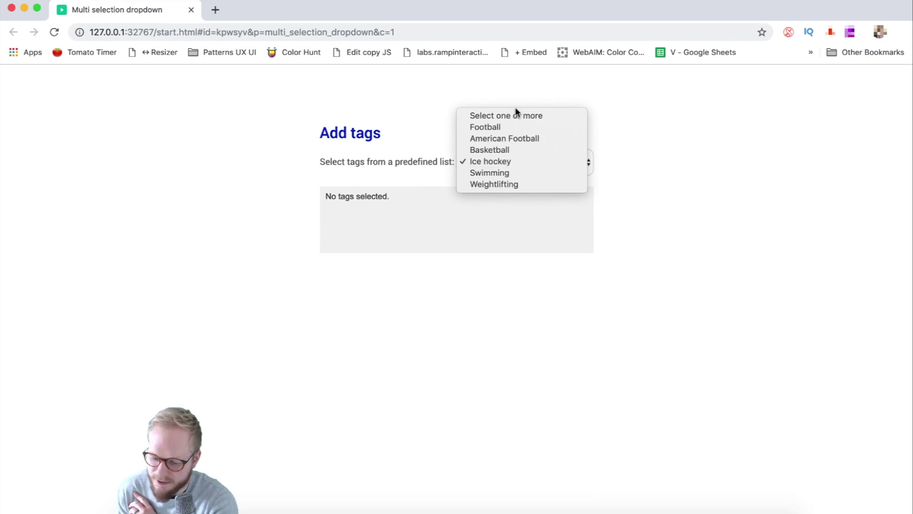
{"action": "left_click", "coordinate": [619, 187]}
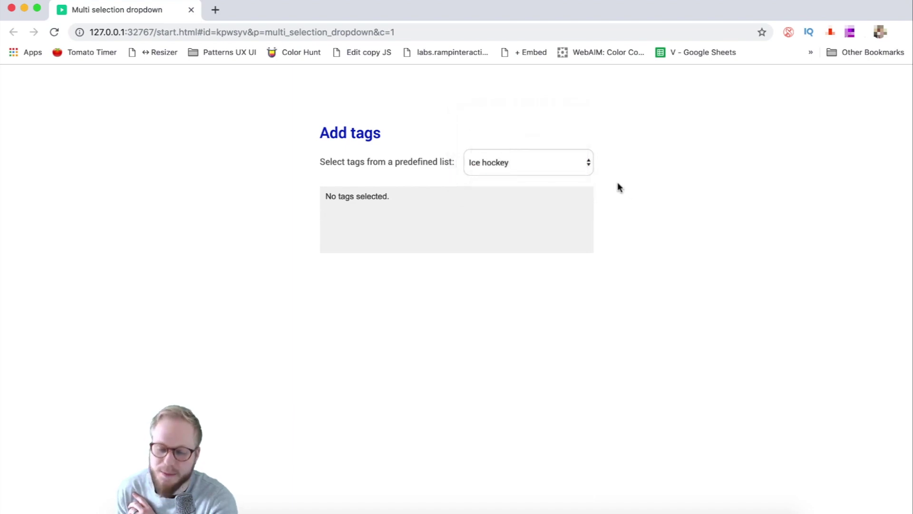
Check the droplist options against the "No tags selected." text, then return to the Axure RP editor
{"action": "left_click", "coordinate": [564, 166]}
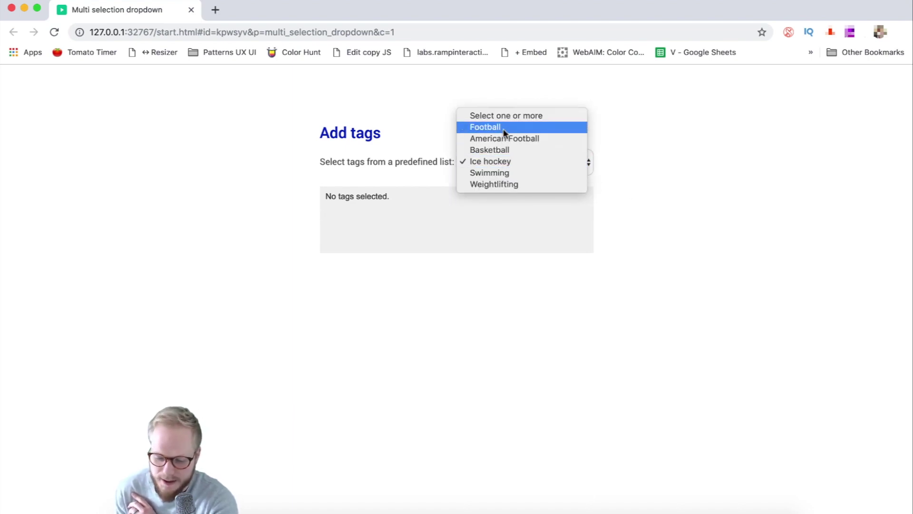
{"action": "left_click", "coordinate": [428, 120]}
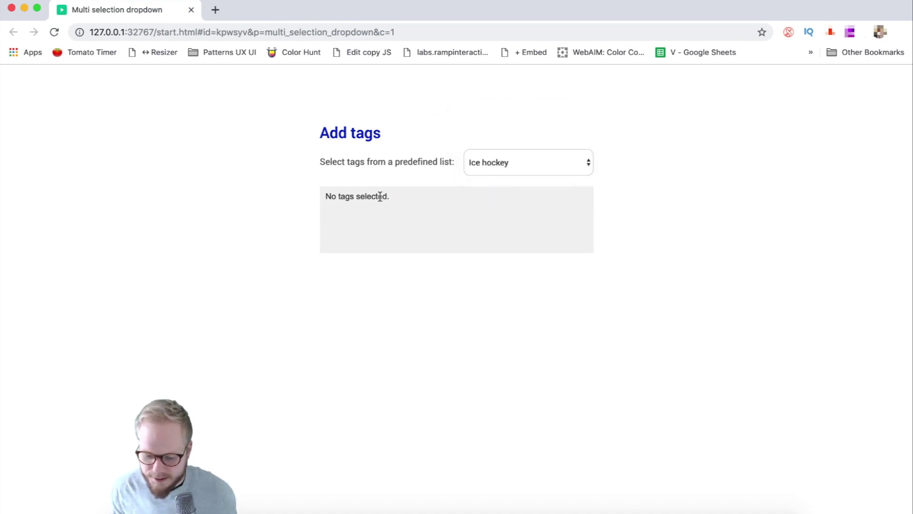
{"action": "left_click_drag", "start_coordinate": [394, 197], "coordinate": [320, 195]}
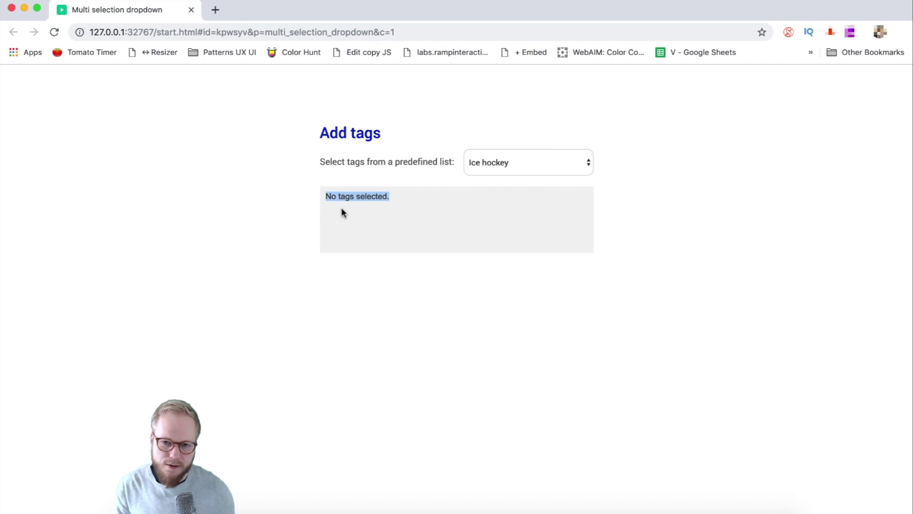
{"action": "left_click", "coordinate": [569, 162]}
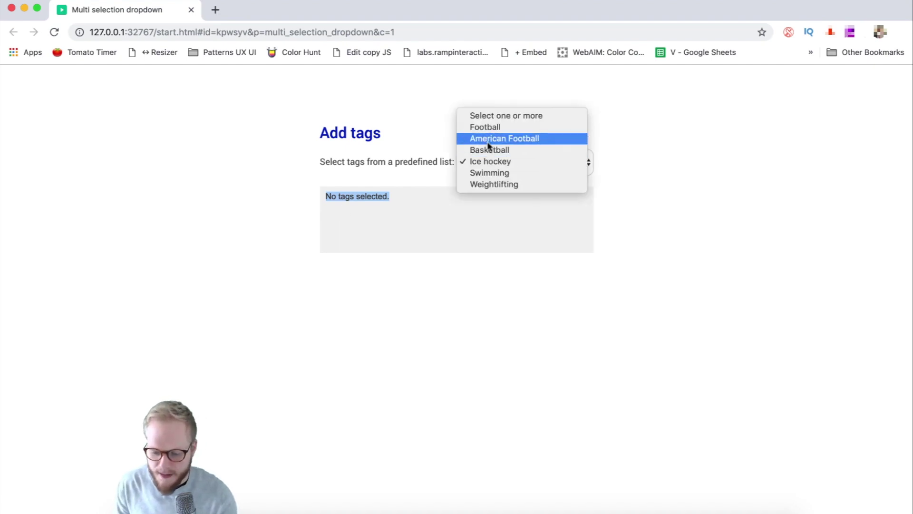
{"action": "key", "text": "Escape"}
{"action": "key", "text": "super+Tab"}
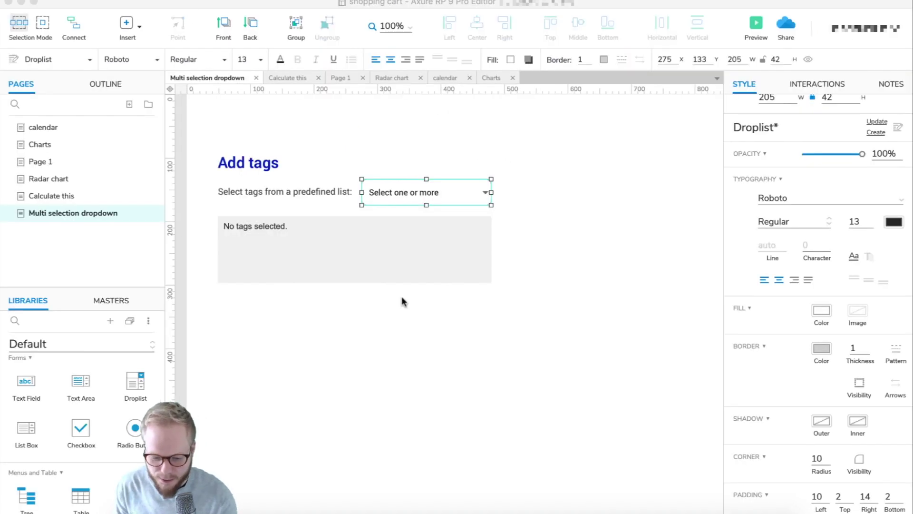
Place a List Box below the grey tag area, aligned with the droplist's edge and about 314 by 185 pixels in size
{"action": "scroll", "coordinate": [106, 391], "scroll_direction": "down", "scroll_amount": 1}
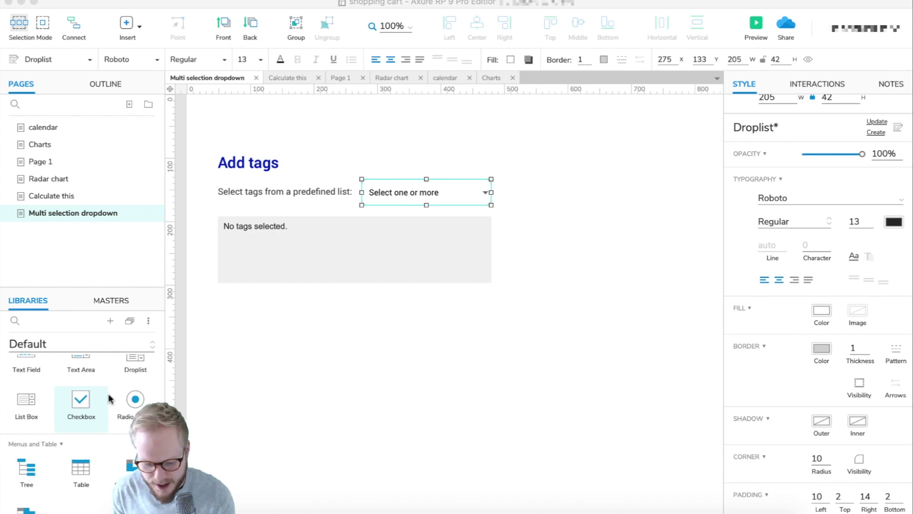
{"action": "scroll", "coordinate": [65, 409], "scroll_direction": "up", "scroll_amount": 1}
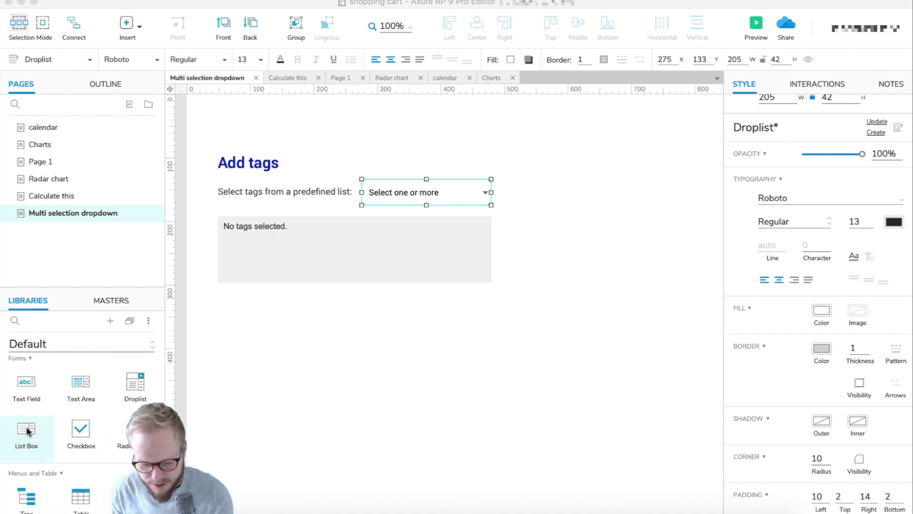
{"action": "left_click_drag", "start_coordinate": [26, 434], "coordinate": [520, 361]}
{"action": "mouse_move", "coordinate": [552, 421]}
{"action": "left_mouse_down"}
{"action": "mouse_move", "coordinate": [550, 373]}
{"action": "mouse_move", "coordinate": [560, 431]}
{"action": "left_mouse_up"}
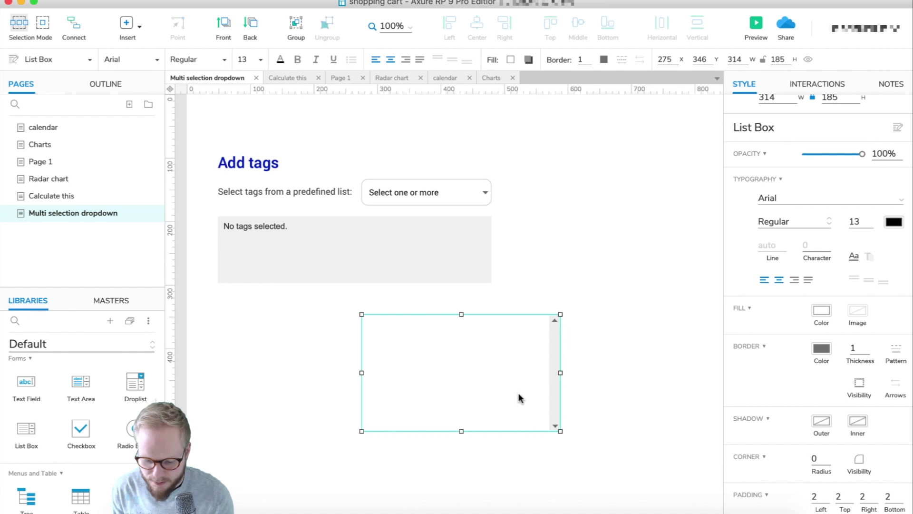
Fill the list box with Football, American football, Basketball and Volleyball, and allow multiple items to be selected by default
{"action": "double_click", "coordinate": [520, 397]}
{"action": "left_click", "coordinate": [426, 200]}
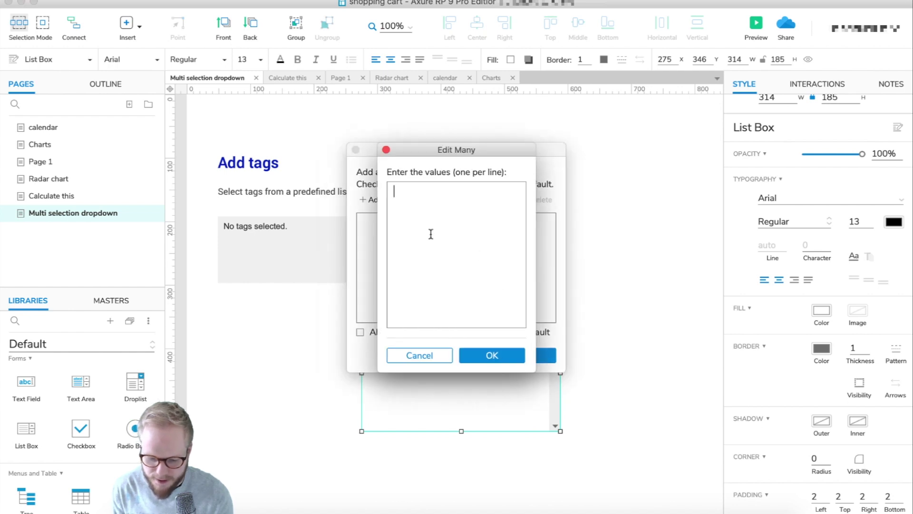
{"action": "type", "text": "Football"}
{"action": "key", "text": "Return"}
{"action": "type", "text": "American football"}
{"action": "key", "text": "Return"}
{"action": "type", "text": "Basketball"}
{"action": "key", "text": "Return"}
{"action": "type", "text": "Volleyball"}
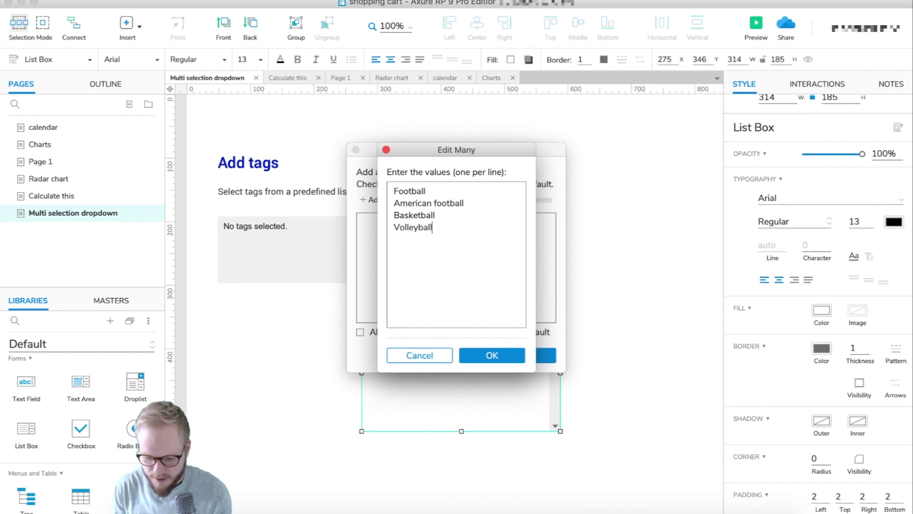
{"action": "left_click", "coordinate": [490, 356]}
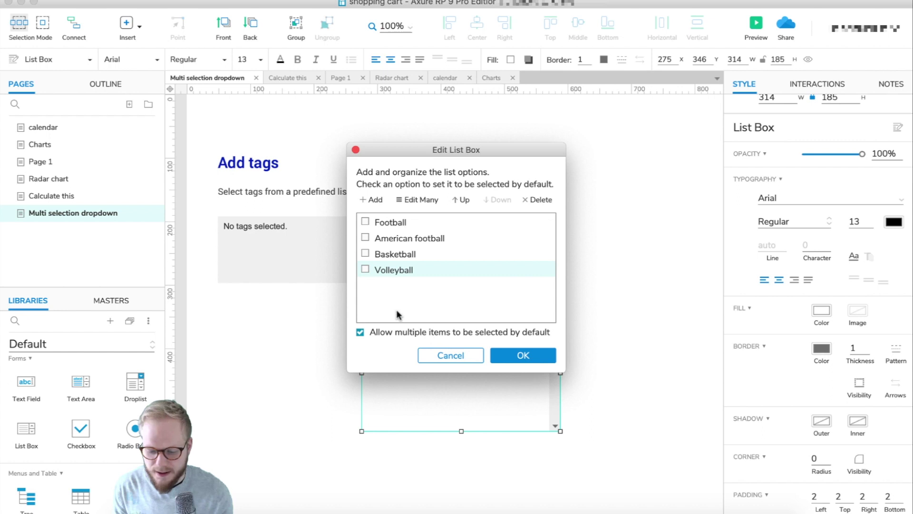
{"action": "left_click", "coordinate": [523, 356]}
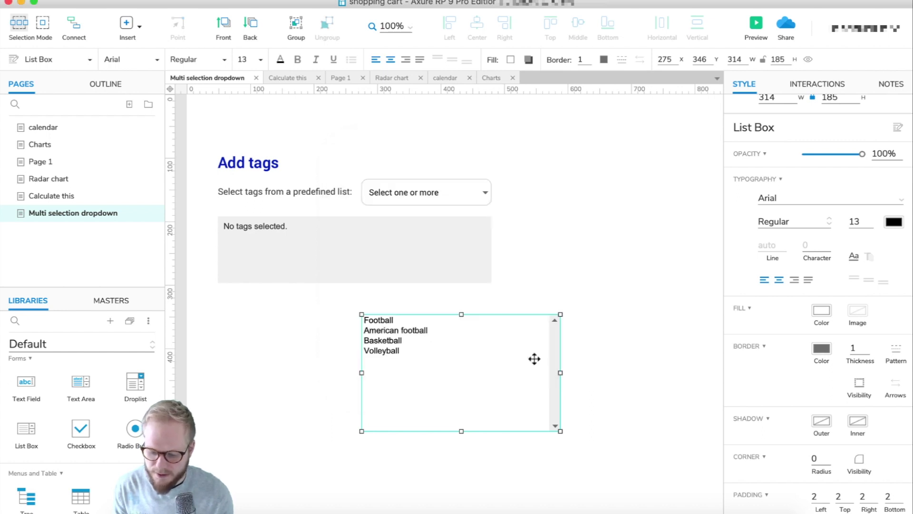
Preview the page, select American football through Volleyball in the list box, and compare it with the droplist's options
{"action": "left_click", "coordinate": [757, 28]}
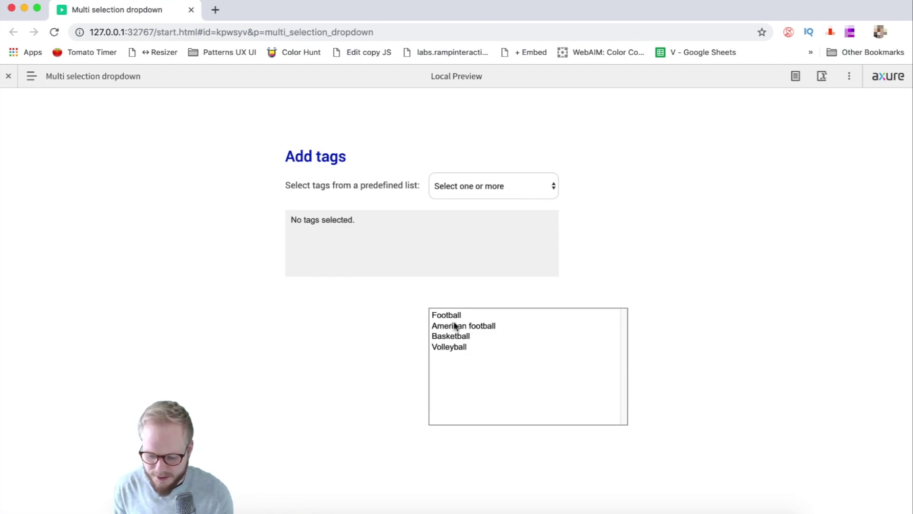
{"action": "left_click_drag", "start_coordinate": [438, 330], "coordinate": [598, 373]}
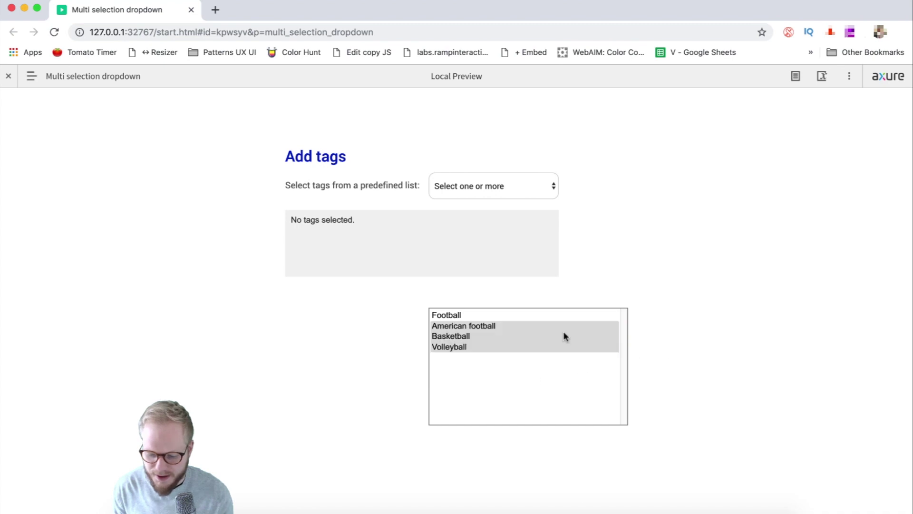
{"action": "left_click", "coordinate": [573, 346]}
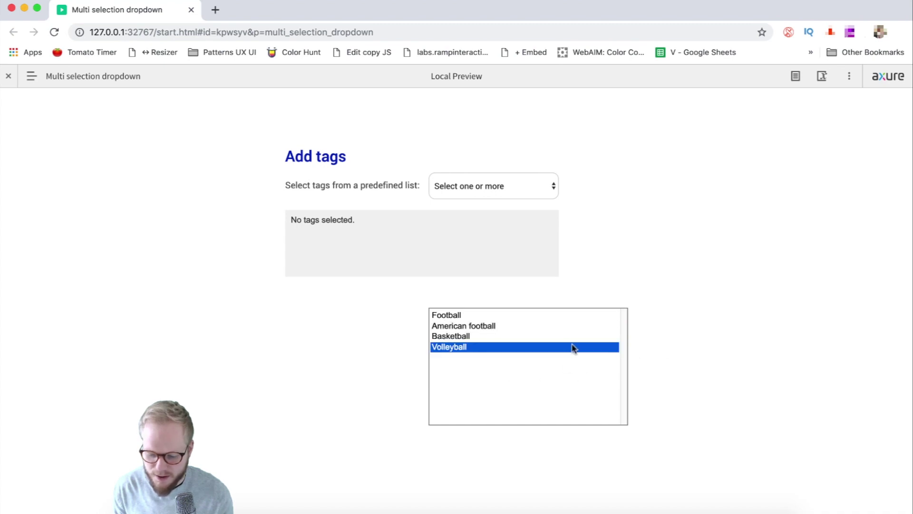
{"action": "left_click", "coordinate": [465, 327], "text": "shift"}
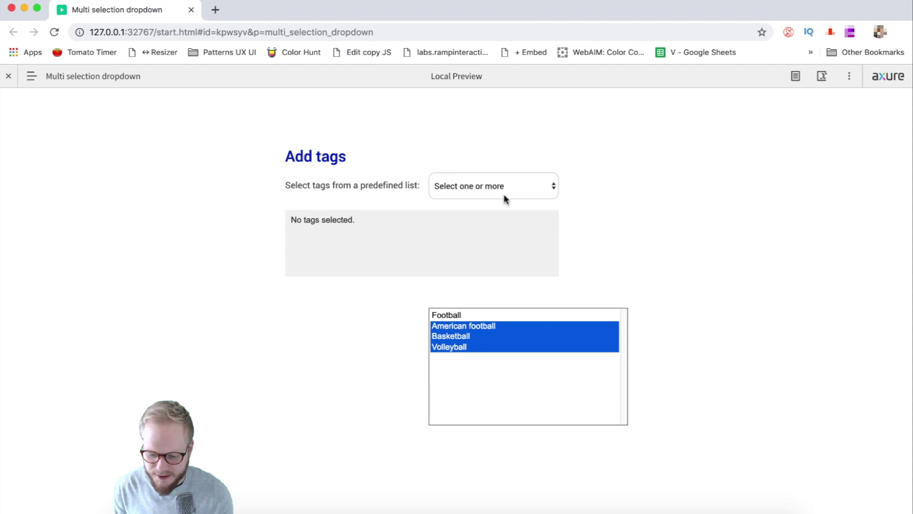
{"action": "left_click", "coordinate": [516, 187]}
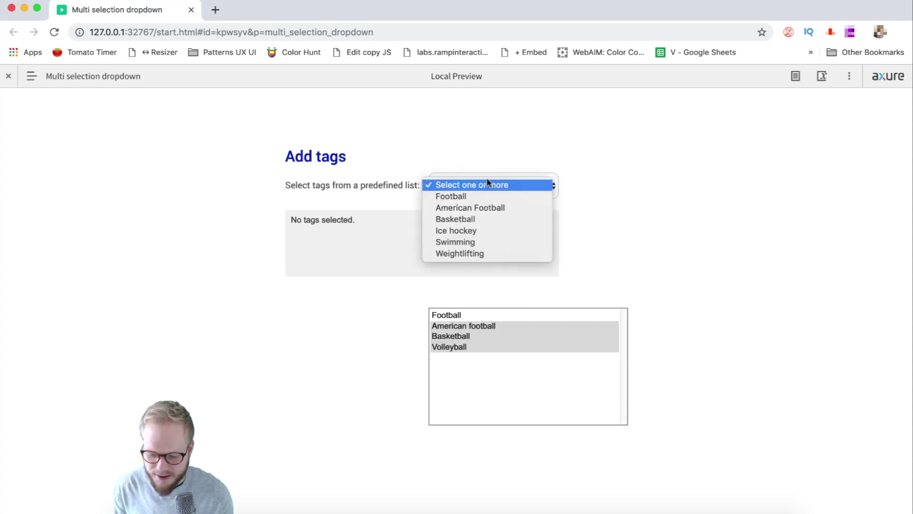
{"action": "left_click", "coordinate": [561, 217]}
Test single selection in the list box by moving repeatedly between Football, American football, Basketball and Volleyball
{"action": "left_click", "coordinate": [465, 328]}
{"action": "left_click", "coordinate": [459, 316]}
{"action": "left_click", "coordinate": [457, 336]}
{"action": "left_click", "coordinate": [456, 347]}
{"action": "left_click", "coordinate": [458, 335]}
{"action": "key", "text": "Up"}
{"action": "key", "text": "Up"}
{"action": "key", "text": "Down"}
{"action": "key", "text": "Down"}
{"action": "key", "text": "Down"}
{"action": "key", "text": "Up"}
{"action": "key", "text": "Up"}
{"action": "left_click_drag", "start_coordinate": [459, 316], "coordinate": [458, 337]}
{"action": "left_click", "coordinate": [456, 346]}
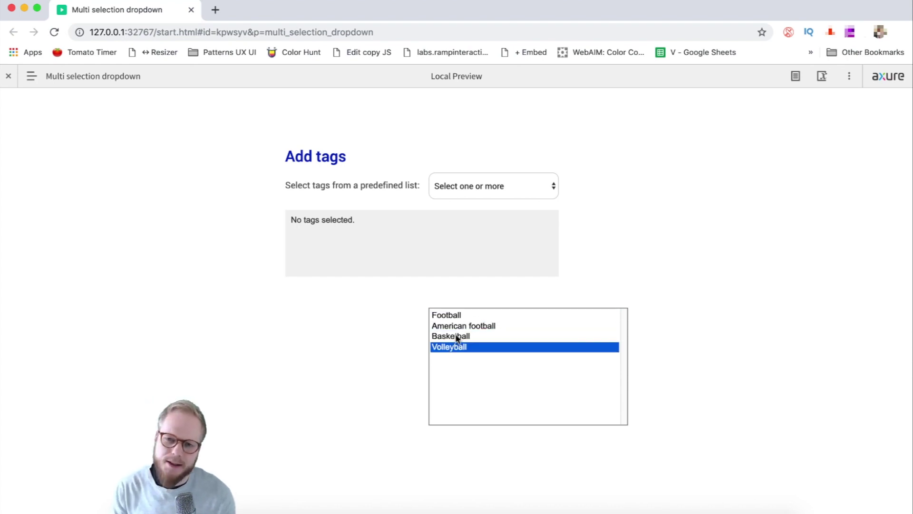
{"action": "key", "text": "Up"}
{"action": "key", "text": "Up"}
{"action": "key", "text": "Up"}
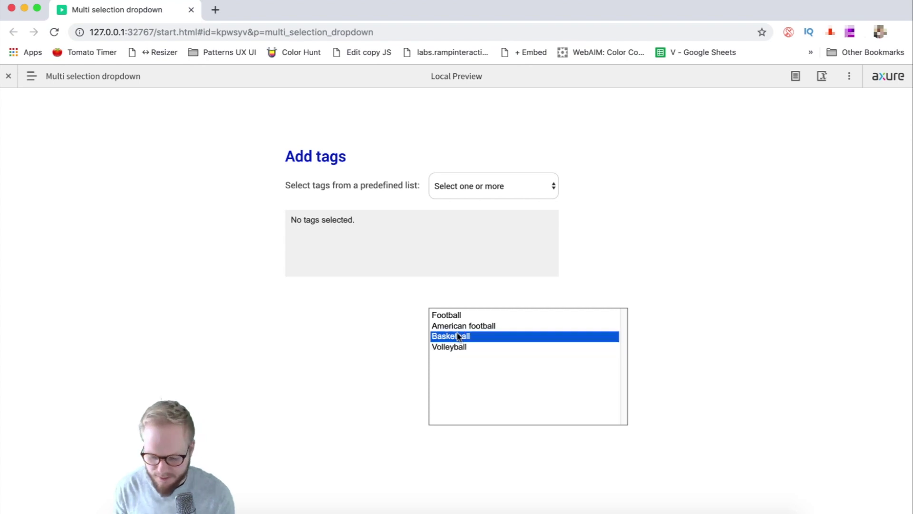
{"action": "key", "text": "Down"}
{"action": "key", "text": "Down"}
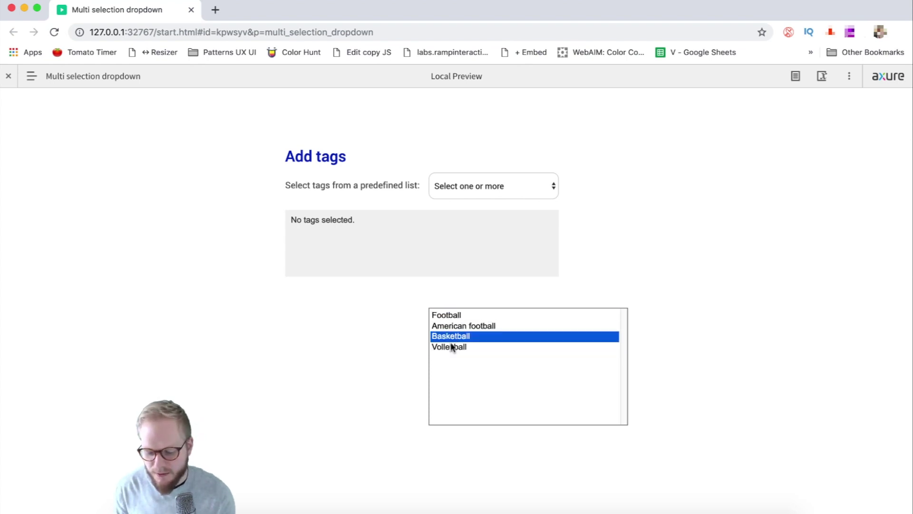
Select the non-adjacent items Football and Basketball together in the list box
{"action": "left_click", "coordinate": [451, 316]}
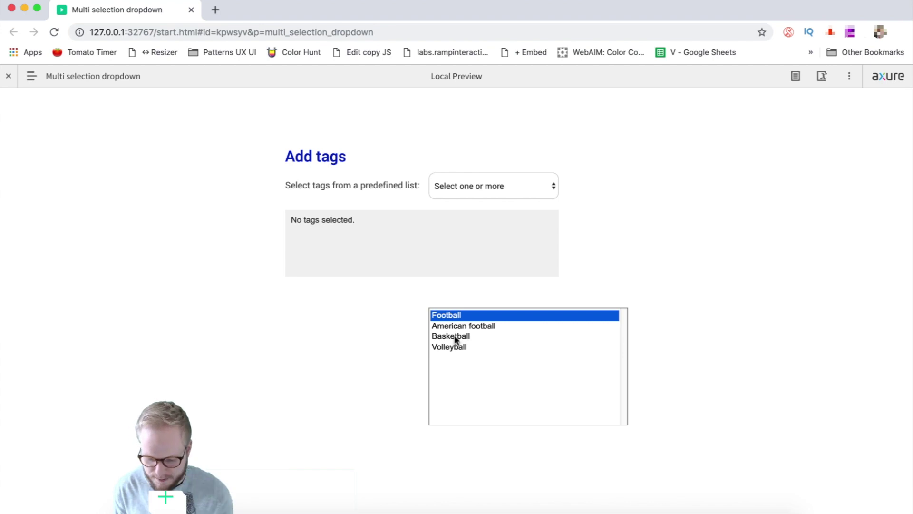
{"action": "left_click", "coordinate": [460, 337], "text": "super"}
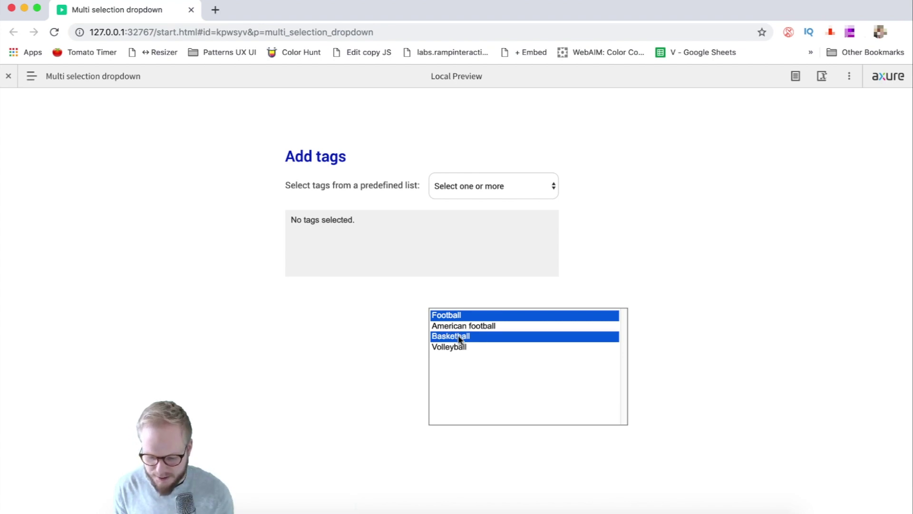
{"action": "left_click", "coordinate": [579, 435]}
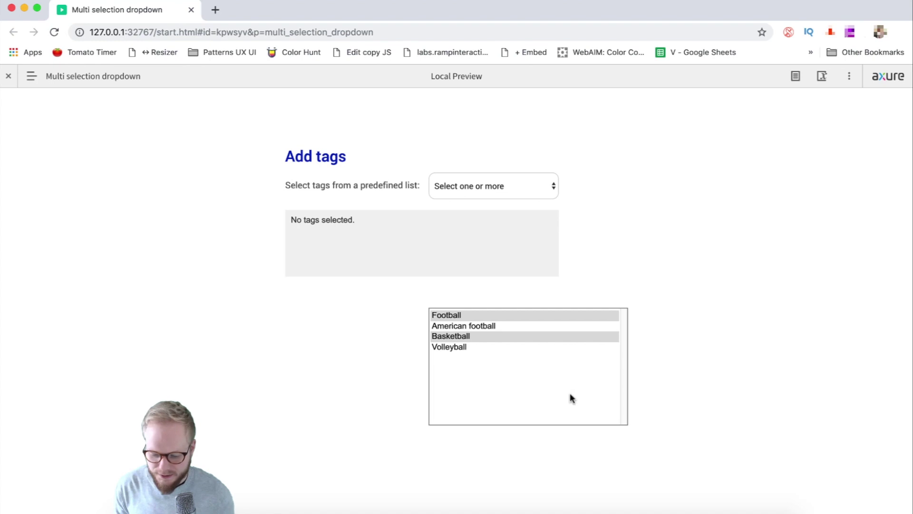
Select Football, Basketball and Volleyball individually in the list box, ending on Football
{"action": "left_click", "coordinate": [461, 316]}
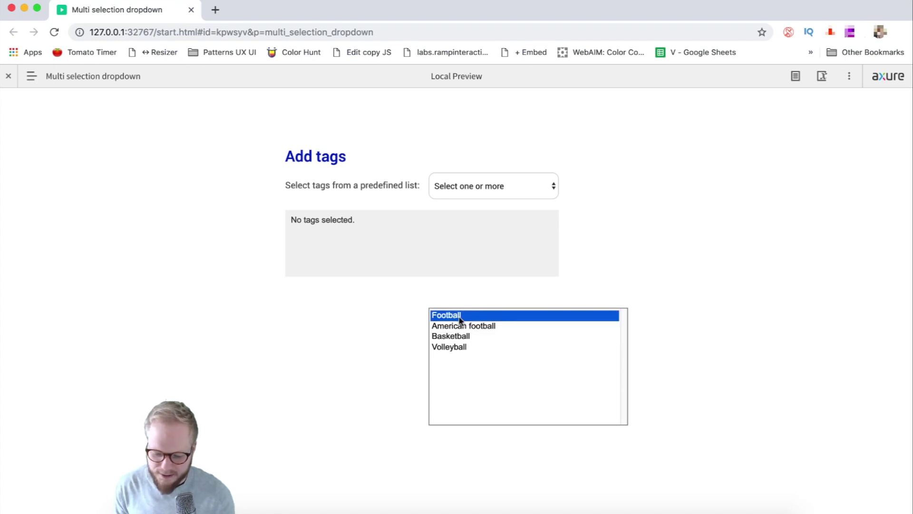
{"action": "left_click", "coordinate": [460, 337]}
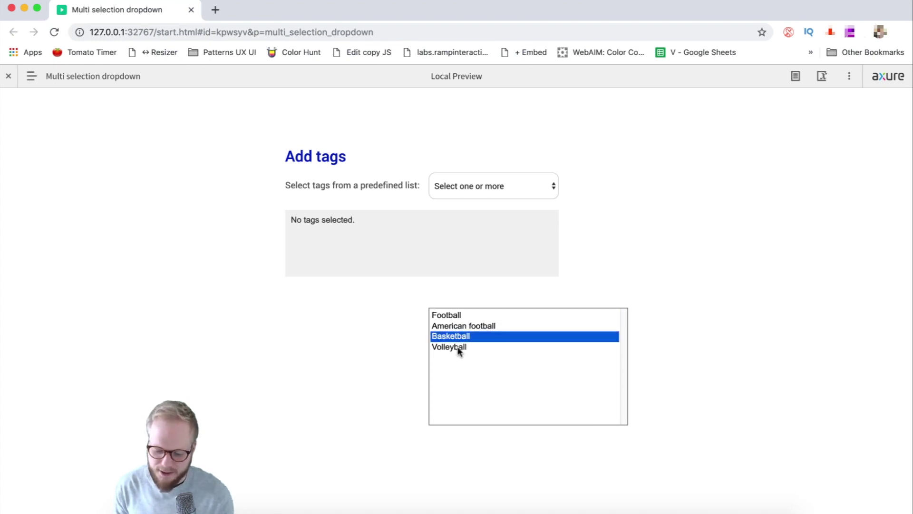
{"action": "left_click", "coordinate": [460, 349]}
{"action": "left_click", "coordinate": [462, 337]}
{"action": "left_click", "coordinate": [458, 317]}
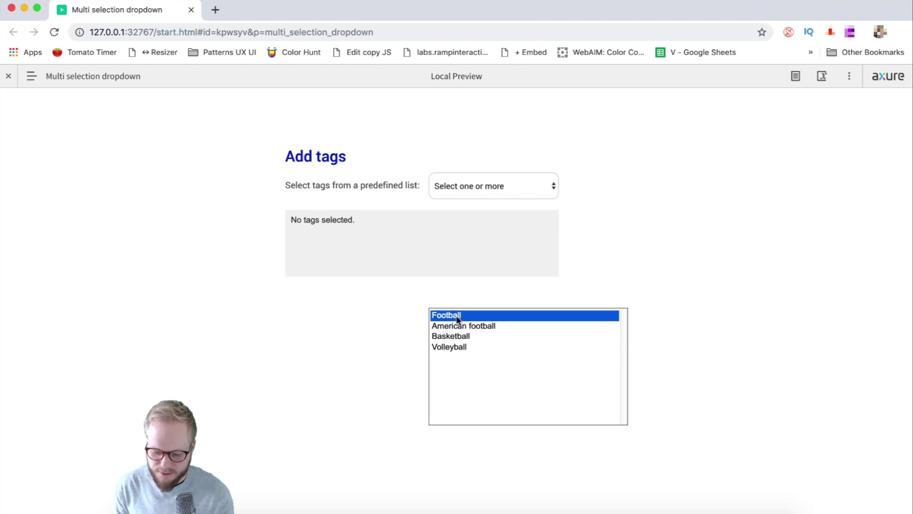
Select Volleyball and Basketball individually in the list box, and compare it with the tag summary text and the droplist's options
{"action": "left_click", "coordinate": [460, 346]}
{"action": "left_click", "coordinate": [460, 336]}
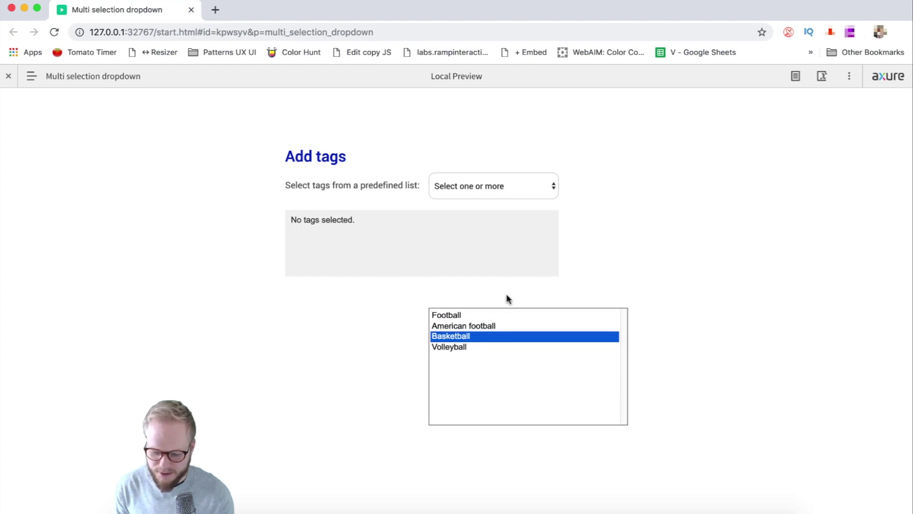
{"action": "left_click_drag", "start_coordinate": [291, 217], "coordinate": [382, 224]}
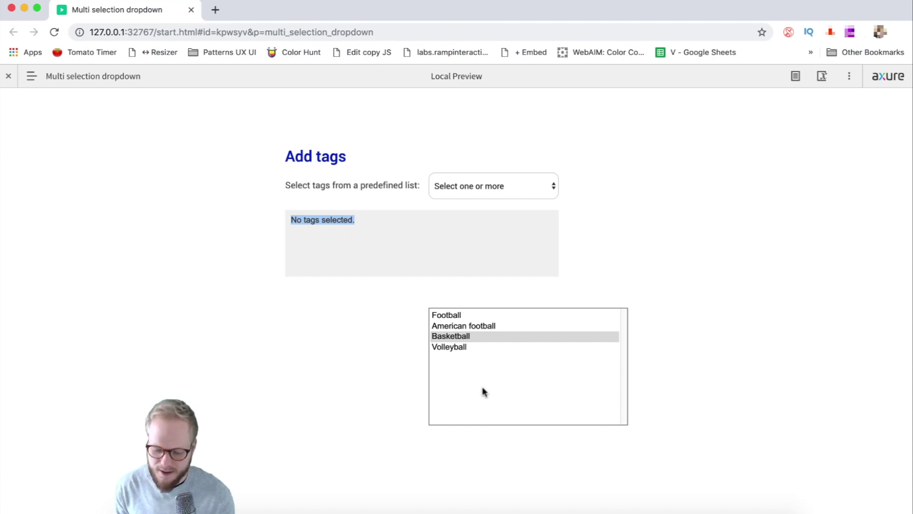
{"action": "left_click", "coordinate": [472, 346]}
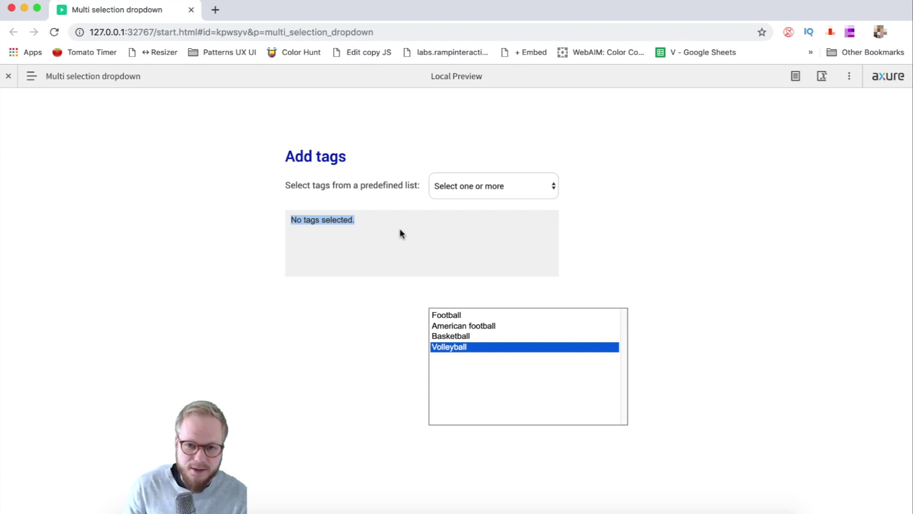
{"action": "left_click", "coordinate": [523, 193]}
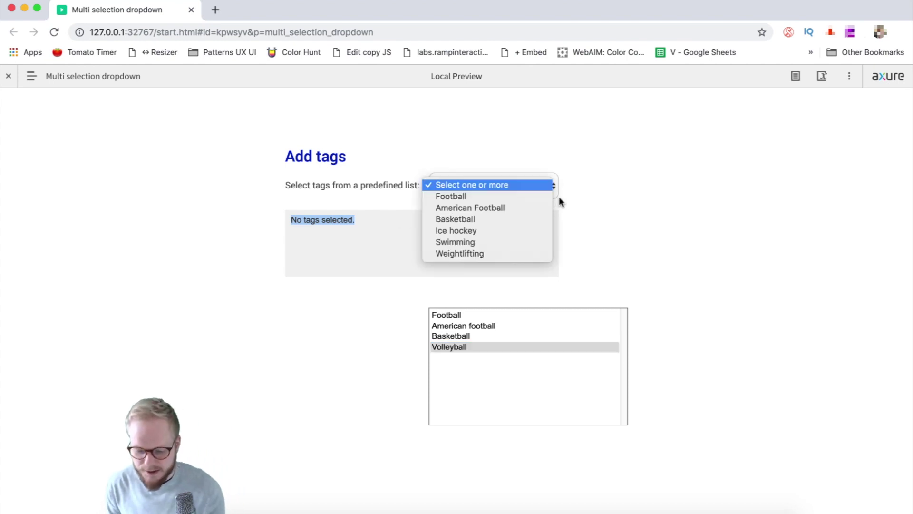
{"action": "left_click", "coordinate": [632, 203]}
Switch to Axure RP and delete both the list box and the standard droplist from the page
{"action": "key", "text": "super+Tab"}
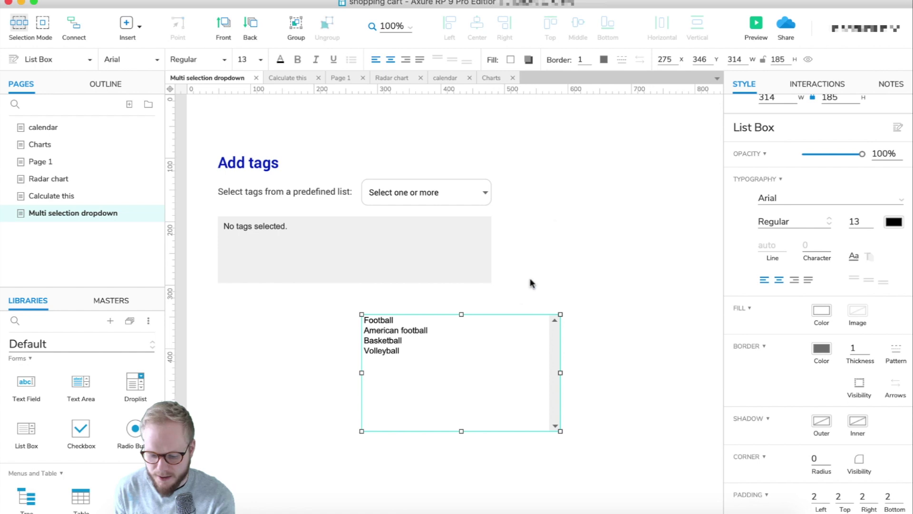
{"action": "key", "text": "Delete"}
{"action": "left_click", "coordinate": [467, 192]}
{"action": "key", "text": "Delete"}
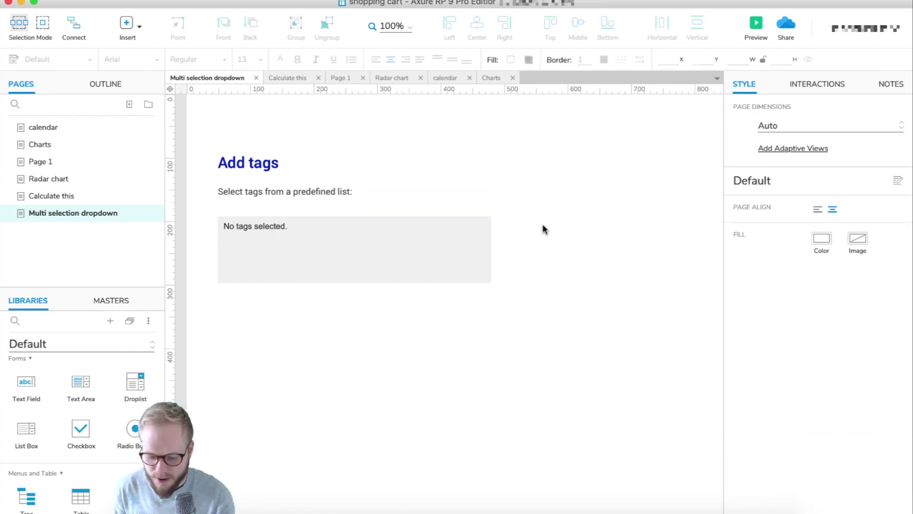
Build a replacement field from a 196 × 40 Box 1 with radius 8 reading "Select one or more", adding a small down-chevron image inside it
{"action": "scroll", "coordinate": [85, 402], "scroll_direction": "down", "scroll_amount": 2}
{"action": "scroll", "coordinate": [86, 402], "scroll_direction": "up", "scroll_amount": 10}
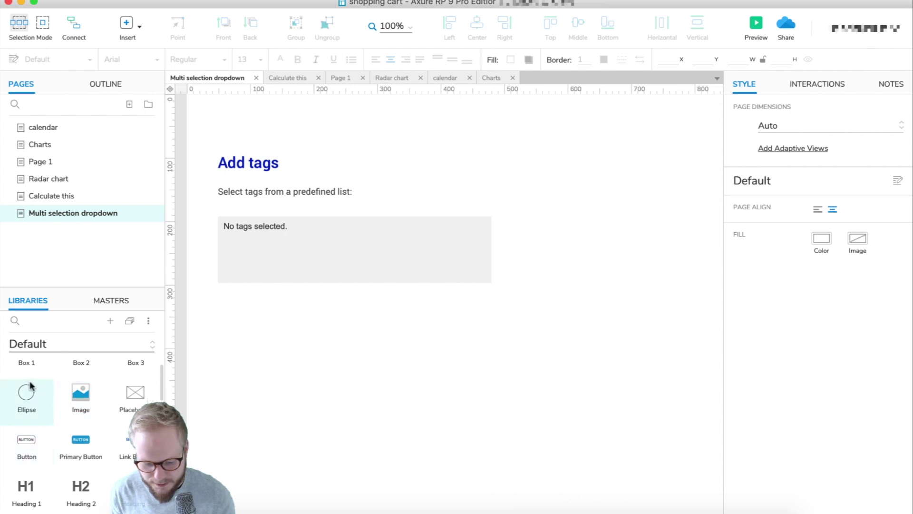
{"action": "scroll", "coordinate": [48, 390], "scroll_direction": "up", "scroll_amount": 2}
{"action": "left_click_drag", "start_coordinate": [26, 386], "coordinate": [368, 182]}
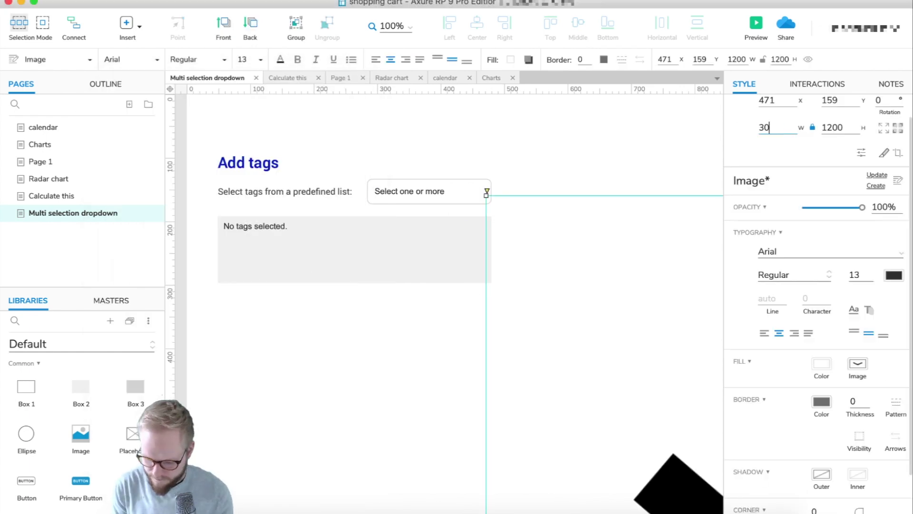
{"action": "key", "text": "Return"}
{"action": "left_click", "coordinate": [528, 202]}
Convert the "Select one or more" box and its chevron into a dynamic panel, and extend the panel to about 332 high
{"action": "left_click", "coordinate": [437, 195]}
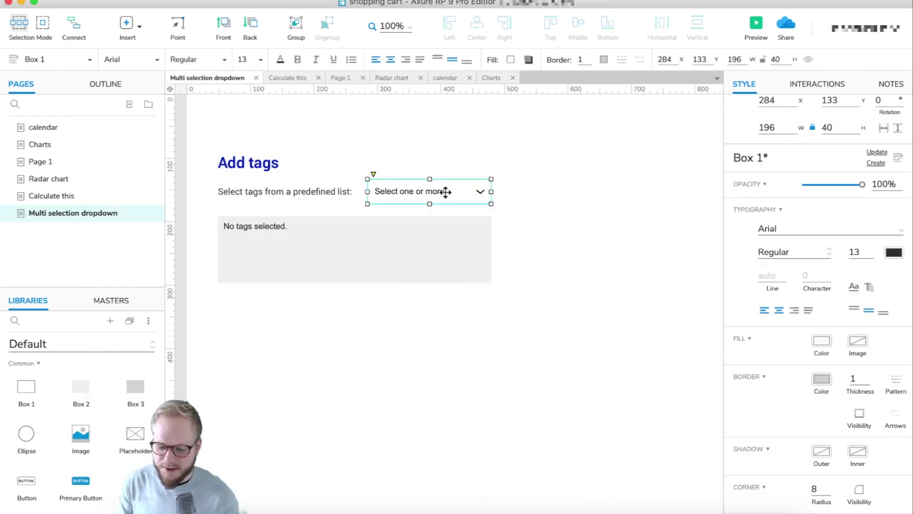
{"action": "left_click", "coordinate": [481, 192], "text": "shift"}
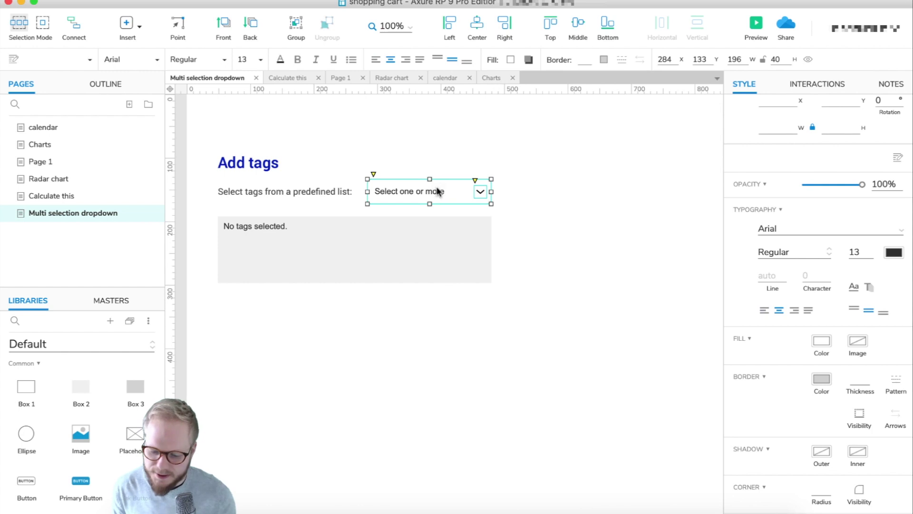
{"action": "right_click", "coordinate": [436, 186]}
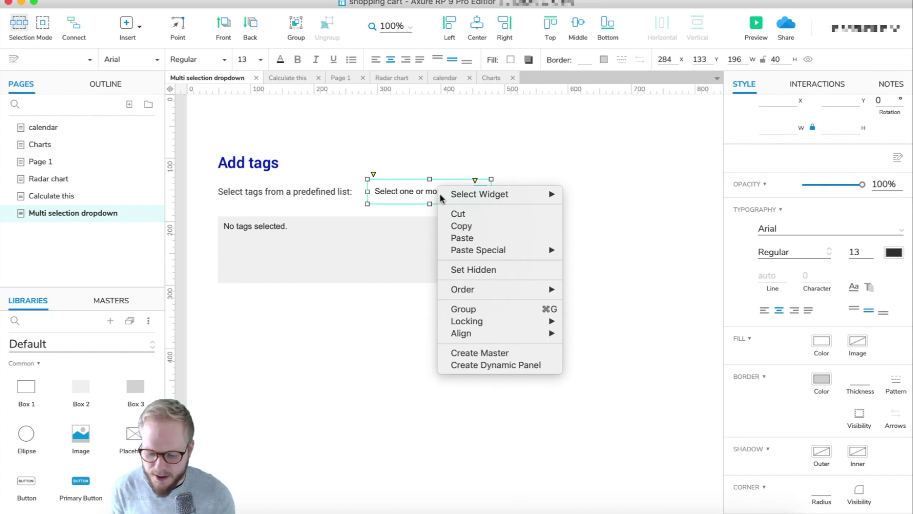
{"action": "left_click", "coordinate": [491, 365]}
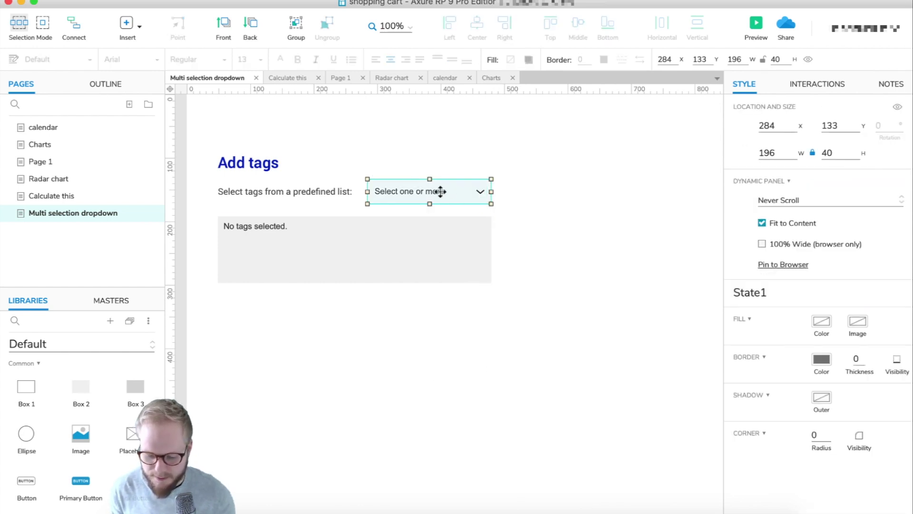
{"action": "left_click_drag", "start_coordinate": [430, 204], "coordinate": [427, 390]}
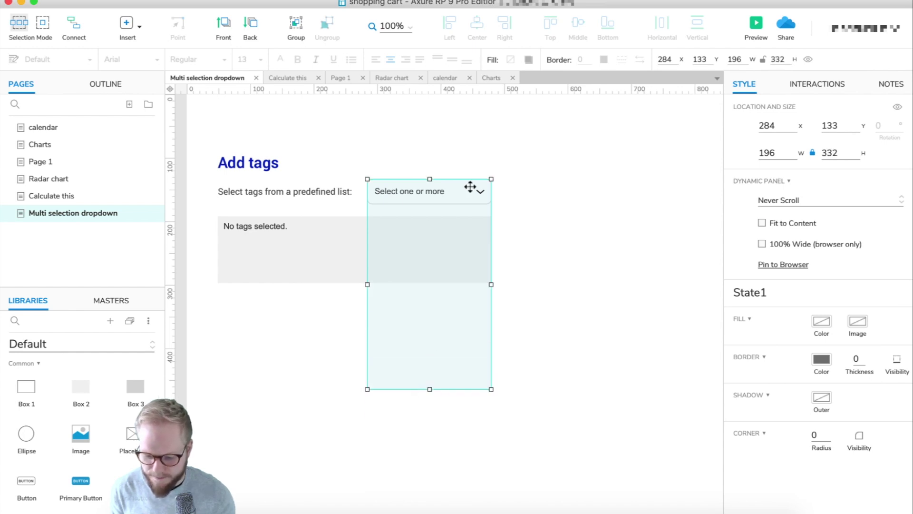
Name the dynamic panel "++selector"
{"action": "left_click", "coordinate": [816, 83]}
{"action": "left_click", "coordinate": [788, 112]}
{"action": "type", "text": "++selecto"}
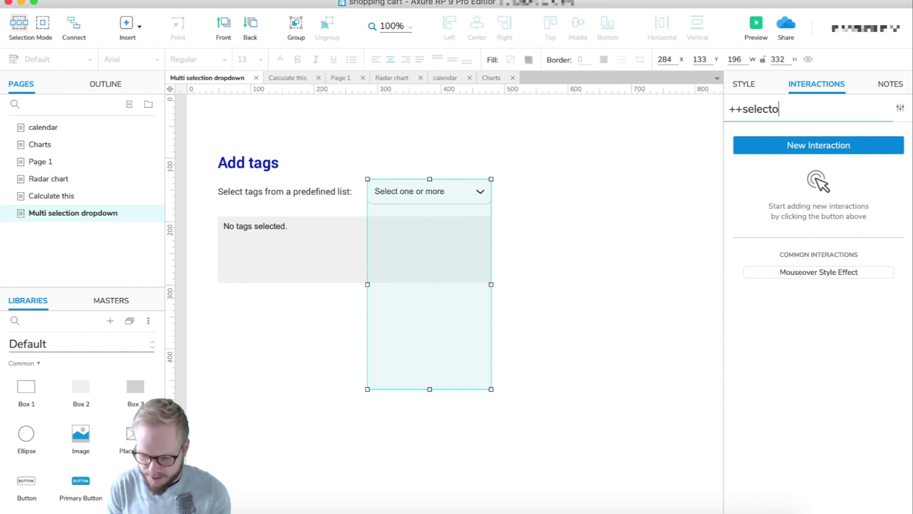
Open the ++selector panel for editing and rename its State1 as "default"
{"action": "double_click", "coordinate": [429, 196]}
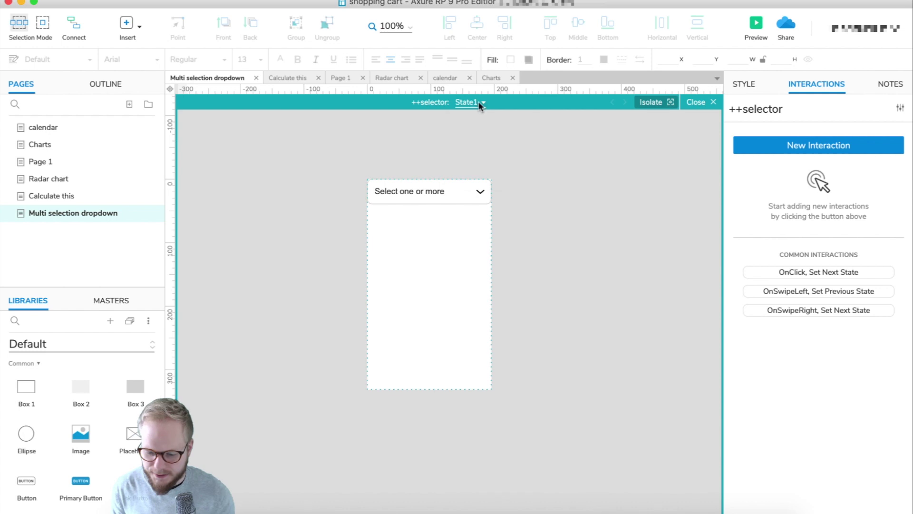
{"action": "left_click", "coordinate": [482, 103]}
{"action": "double_click", "coordinate": [493, 118]}
{"action": "type", "text": "default"}
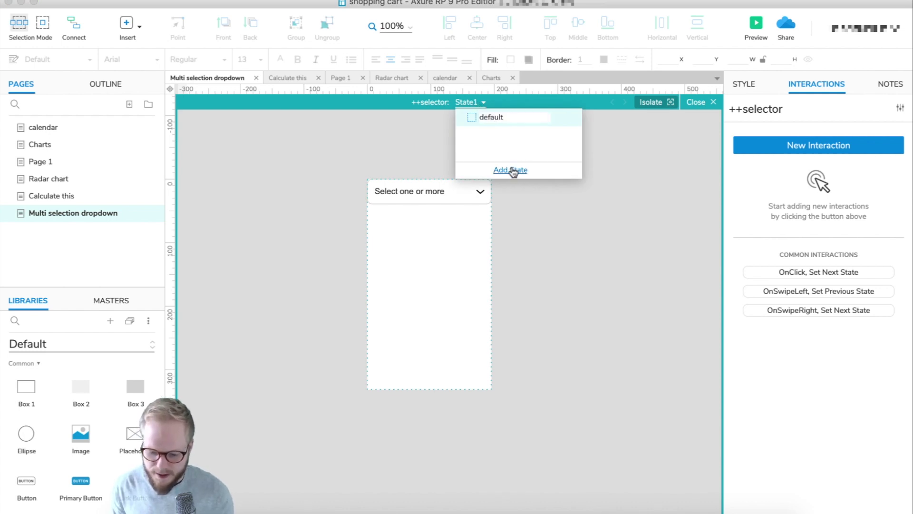
{"action": "key", "text": "Return"}
Duplicate the default state, name the copy "selection panel", and open that state for editing
{"action": "left_click", "coordinate": [558, 118]}
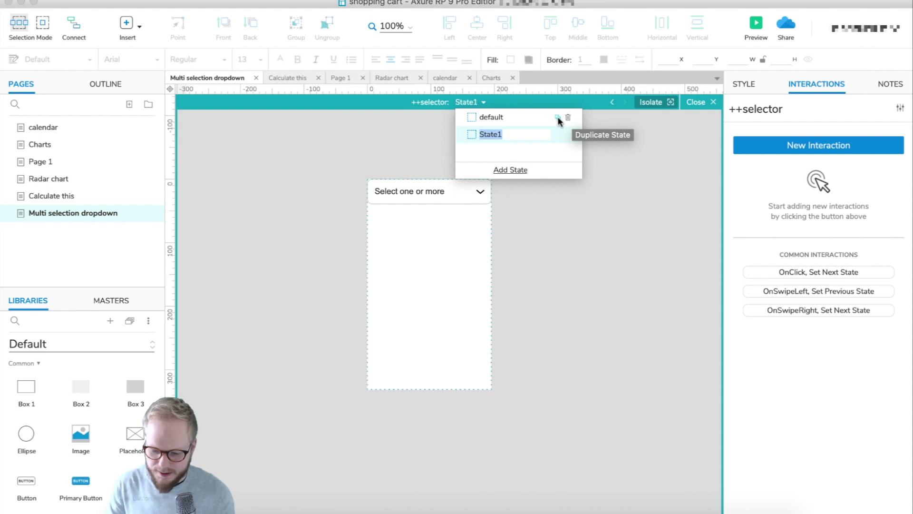
{"action": "type", "text": "selection panel"}
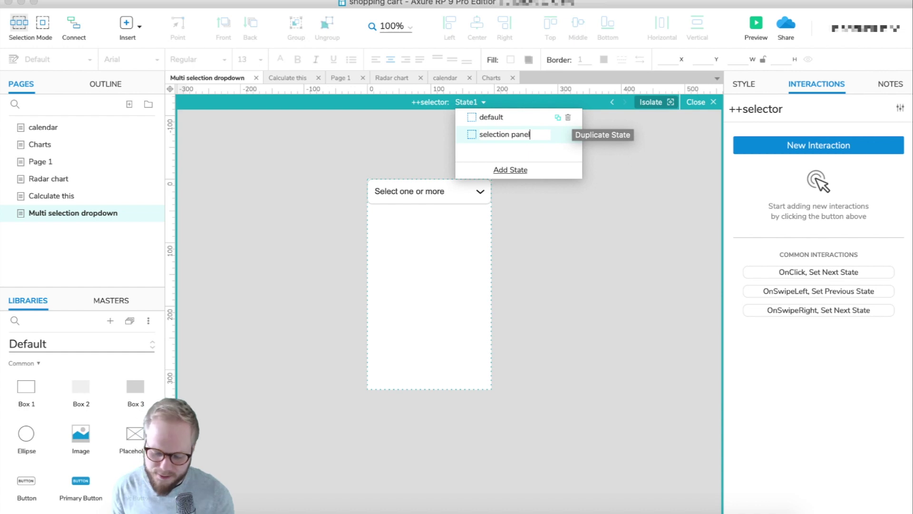
{"action": "key", "text": "Return"}
{"action": "left_click", "coordinate": [512, 136]}
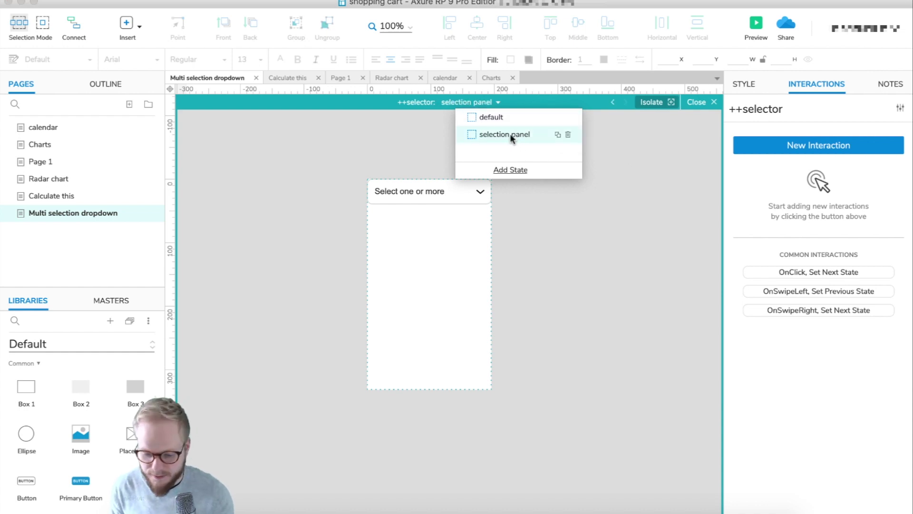
Extend the box in the selection panel state to 332 high and align its text to the top
{"action": "left_click", "coordinate": [461, 202]}
{"action": "left_click_drag", "start_coordinate": [430, 204], "coordinate": [434, 389]}
{"action": "double_click", "coordinate": [430, 283]}
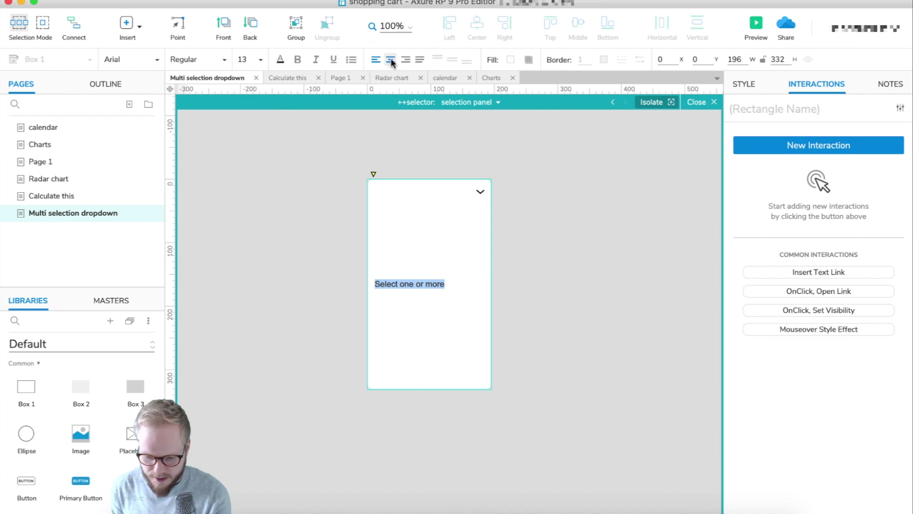
{"action": "key", "text": "Escape"}
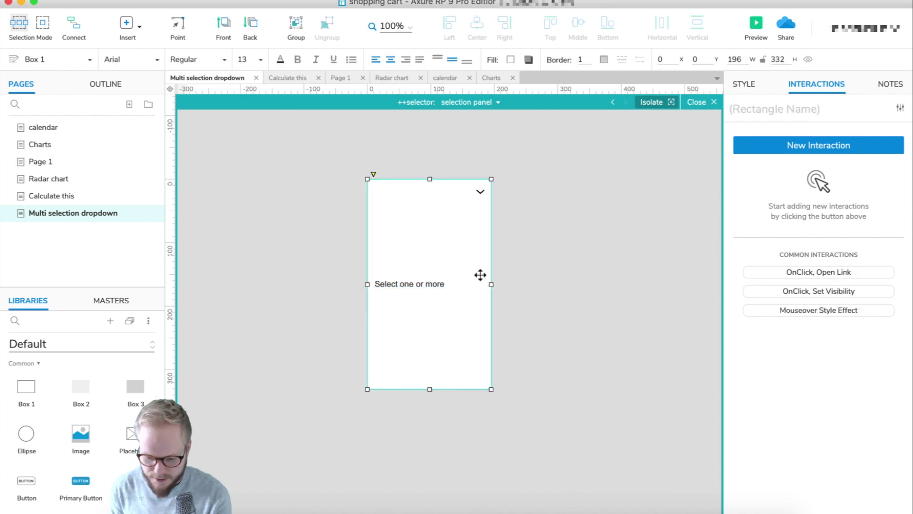
{"action": "left_click", "coordinate": [436, 57]}
{"action": "key", "text": "Escape"}
Adjust the top padding of the selection panel box so its text lines up with the default state, comparing both states
{"action": "left_click", "coordinate": [624, 102]}
{"action": "left_click", "coordinate": [616, 101]}
{"action": "left_click", "coordinate": [613, 102]}
{"action": "left_click", "coordinate": [625, 102]}
{"action": "left_click", "coordinate": [415, 236]}
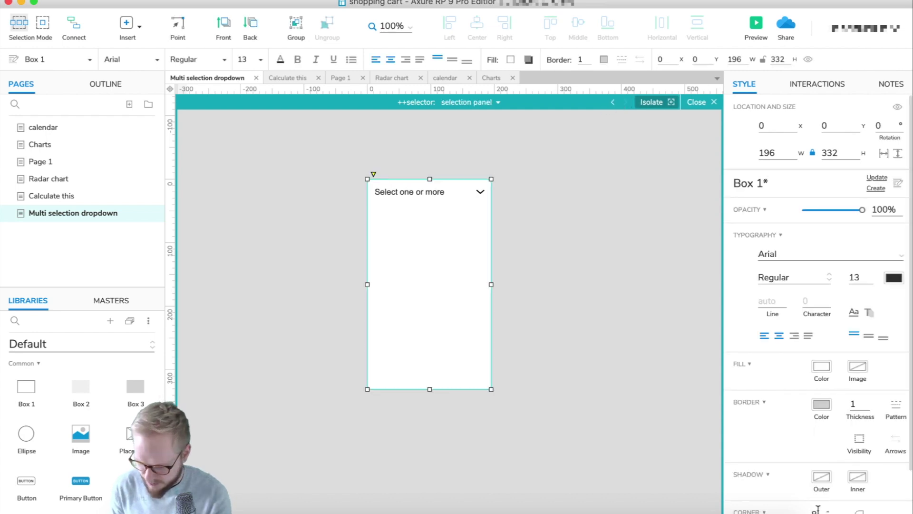
{"action": "scroll", "coordinate": [824, 504], "scroll_direction": "down", "scroll_amount": 3}
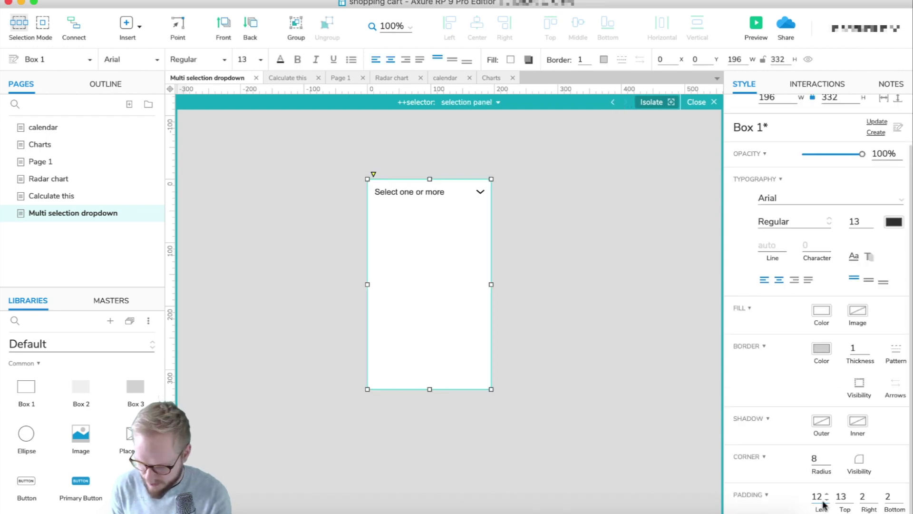
{"action": "left_click", "coordinate": [851, 499]}
{"action": "left_click", "coordinate": [625, 137]}
{"action": "left_click", "coordinate": [613, 102]}
{"action": "left_click", "coordinate": [622, 101]}
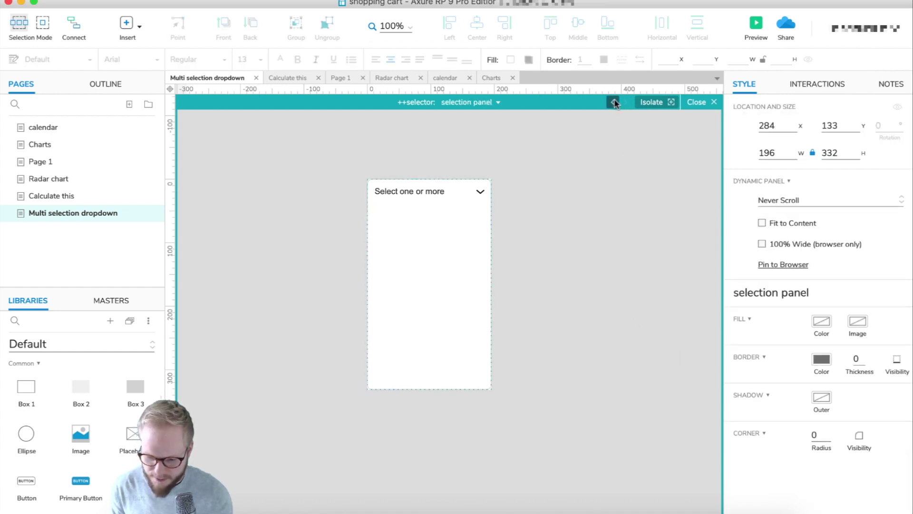
{"action": "left_click", "coordinate": [613, 102]}
{"action": "left_click", "coordinate": [623, 101]}
{"action": "left_click", "coordinate": [461, 275]}
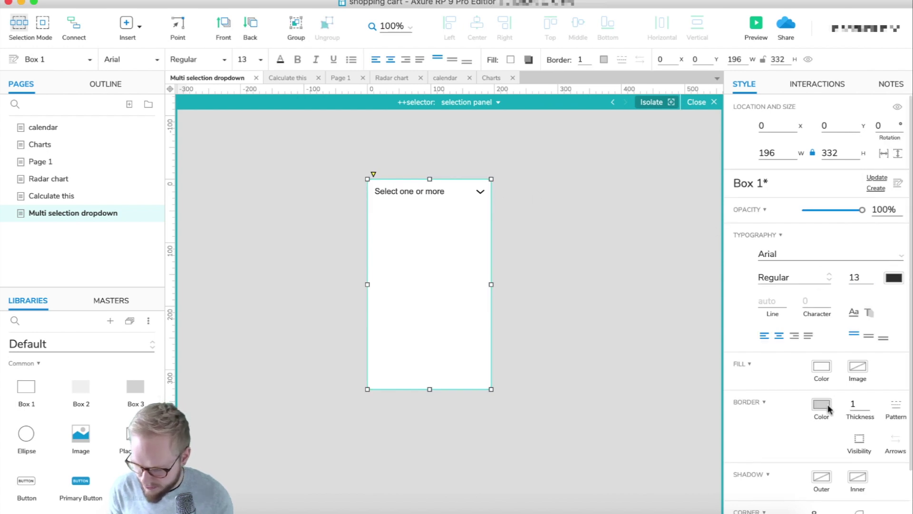
{"action": "left_click", "coordinate": [564, 247]}
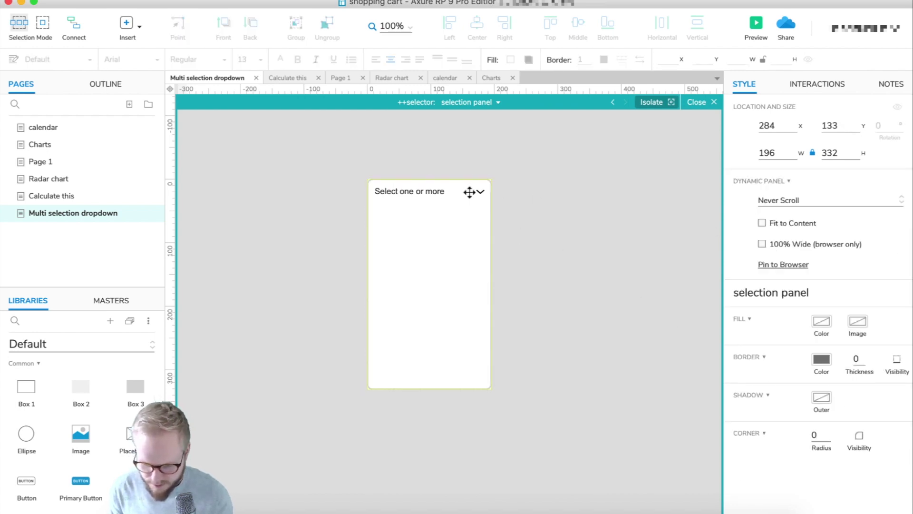
Flip the chevron image vertically in the selection panel state and compare it with the default state
{"action": "left_click", "coordinate": [478, 192]}
{"action": "right_click", "coordinate": [479, 192]}
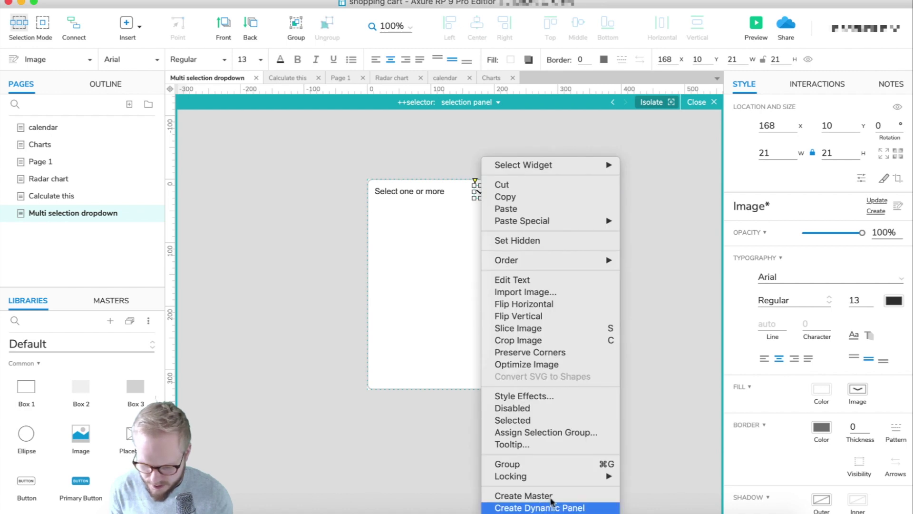
{"action": "left_click", "coordinate": [651, 265]}
{"action": "right_click", "coordinate": [477, 191]}
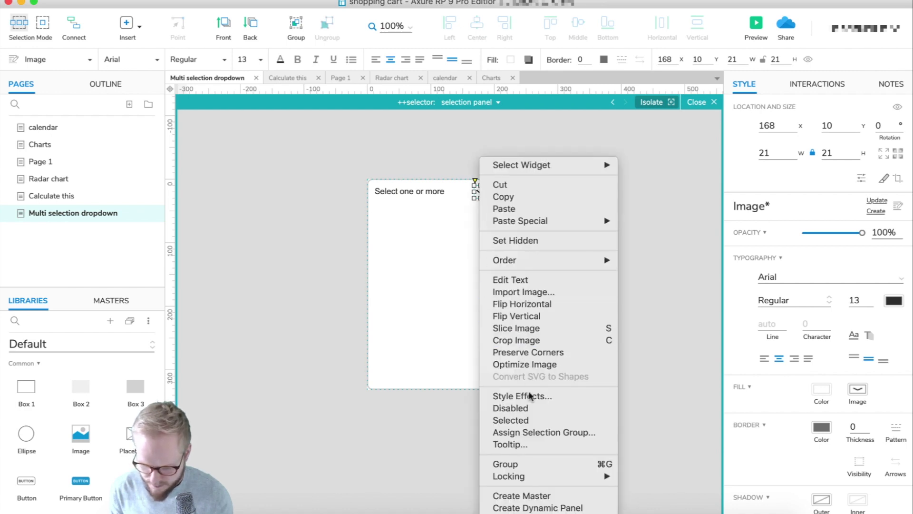
{"action": "left_click", "coordinate": [545, 317]}
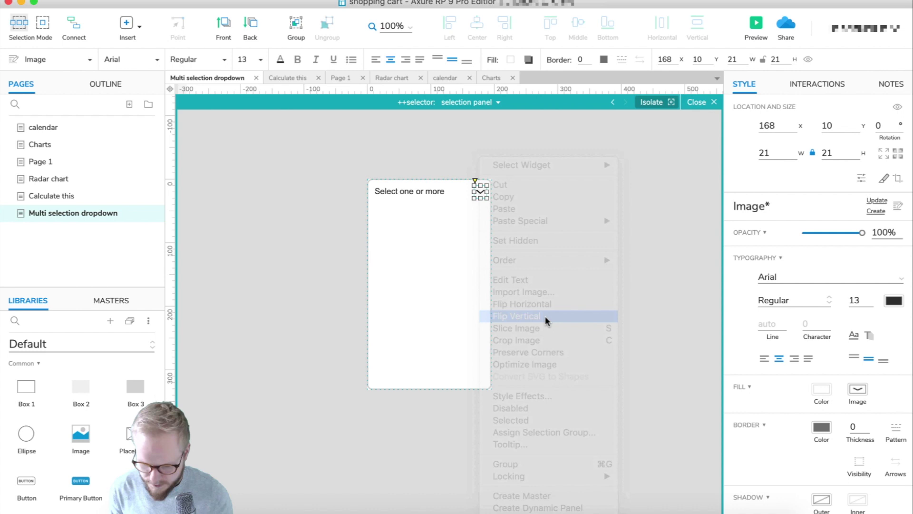
{"action": "left_click", "coordinate": [534, 259]}
{"action": "left_click", "coordinate": [481, 191]}
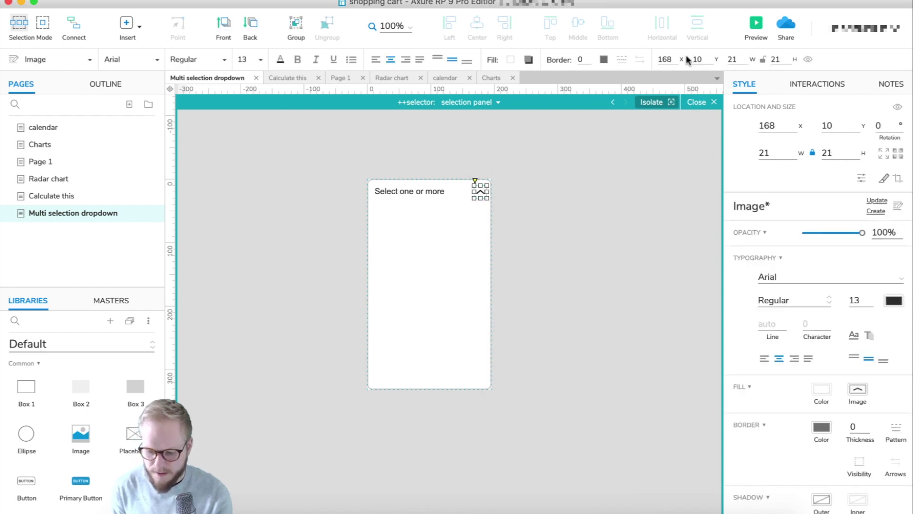
{"action": "left_click", "coordinate": [612, 102]}
{"action": "left_click", "coordinate": [612, 103]}
{"action": "left_click", "coordinate": [624, 102]}
{"action": "left_click", "coordinate": [625, 102]}
Place a Hot Spot at the top of the selection panel state, sized 196 × 41 to cover the "Select one or more" header
{"action": "scroll", "coordinate": [51, 409], "scroll_direction": "down", "scroll_amount": 5}
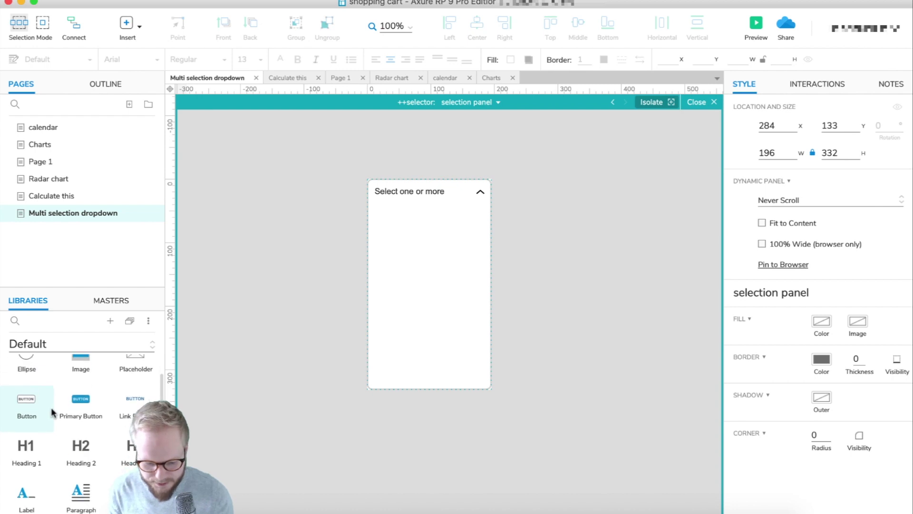
{"action": "scroll", "coordinate": [83, 495], "scroll_direction": "down", "scroll_amount": 2}
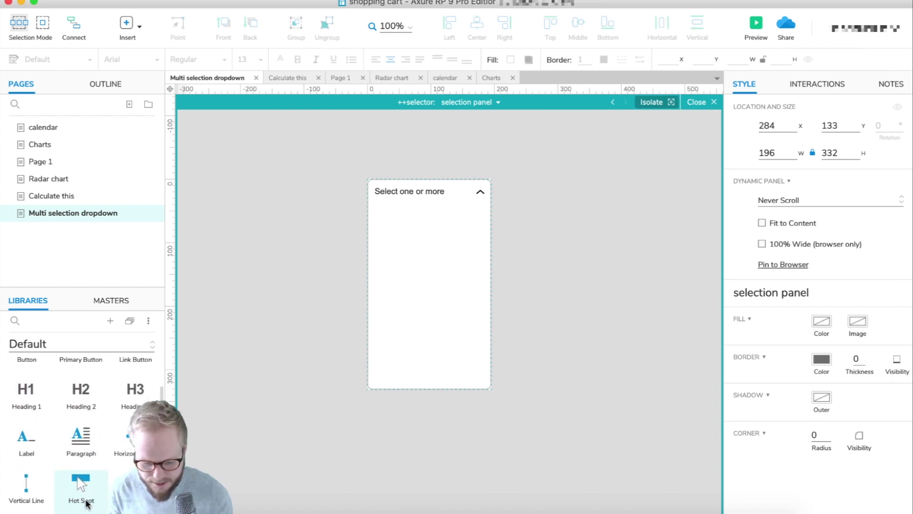
{"action": "left_click_drag", "start_coordinate": [227, 420], "coordinate": [373, 186]}
{"action": "left_click_drag", "start_coordinate": [432, 239], "coordinate": [491, 205]}
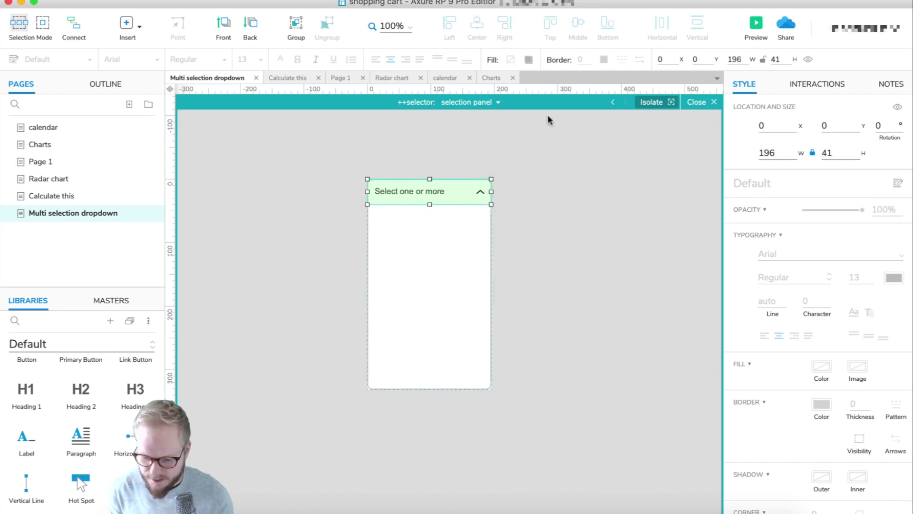
Add an OnClick interaction to the Hot Spot that sets the ++selector panel state to default
{"action": "left_click", "coordinate": [799, 85]}
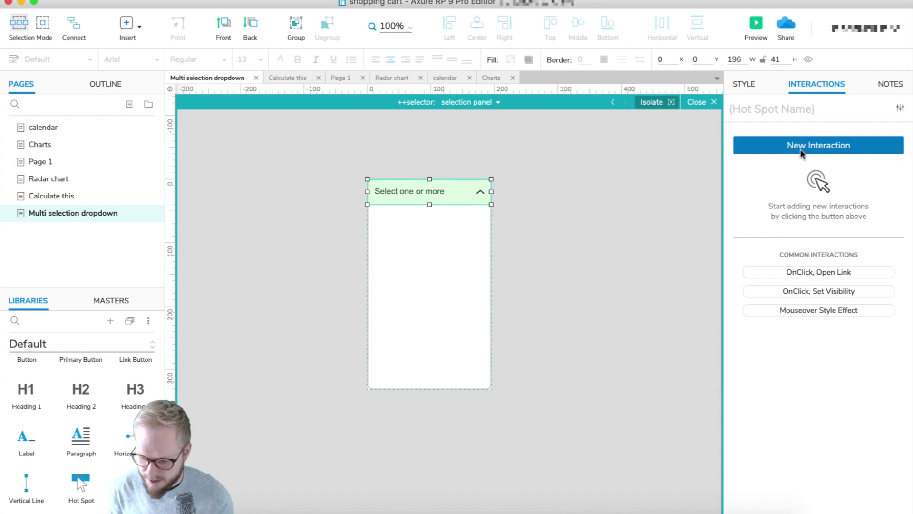
{"action": "left_click", "coordinate": [802, 149]}
{"action": "left_click", "coordinate": [777, 167]}
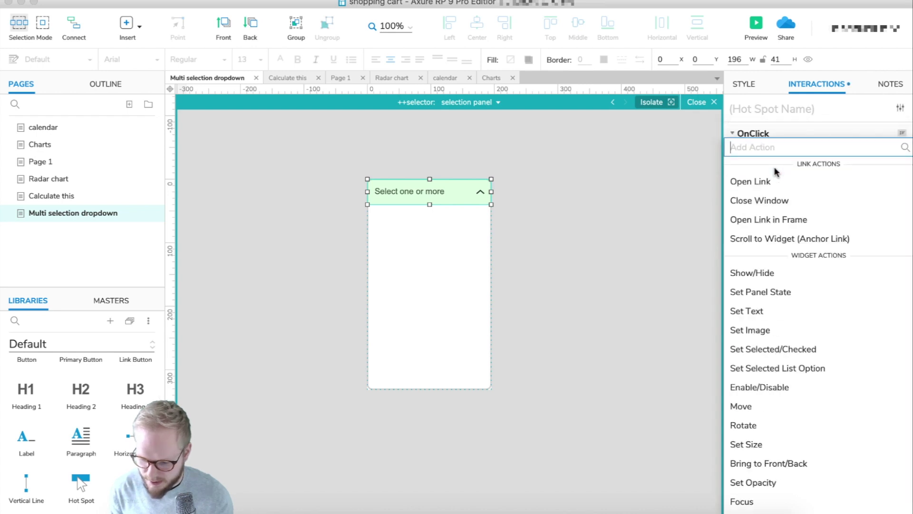
{"action": "left_click", "coordinate": [770, 295]}
{"action": "left_click", "coordinate": [793, 224]}
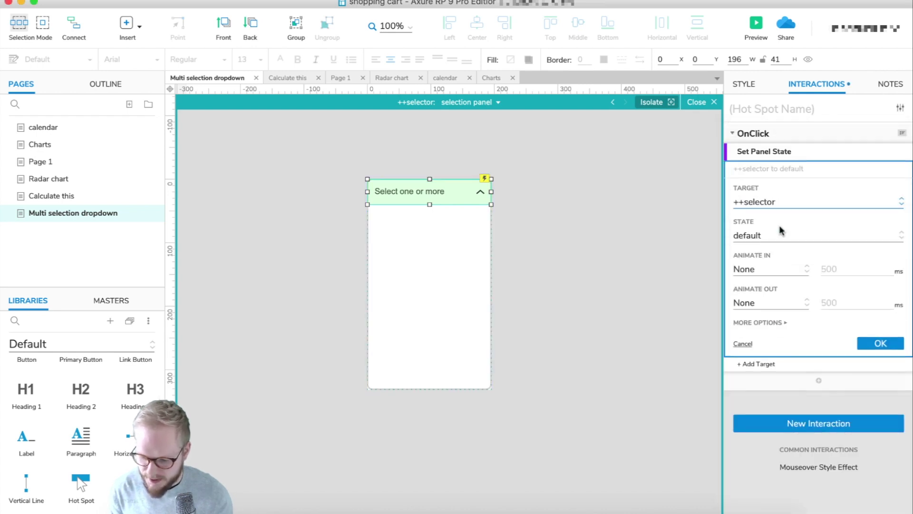
{"action": "left_click", "coordinate": [882, 343]}
Copy the Hot Spot with its interaction onto the header of the default state and close the panel editor
{"action": "left_click", "coordinate": [813, 135]}
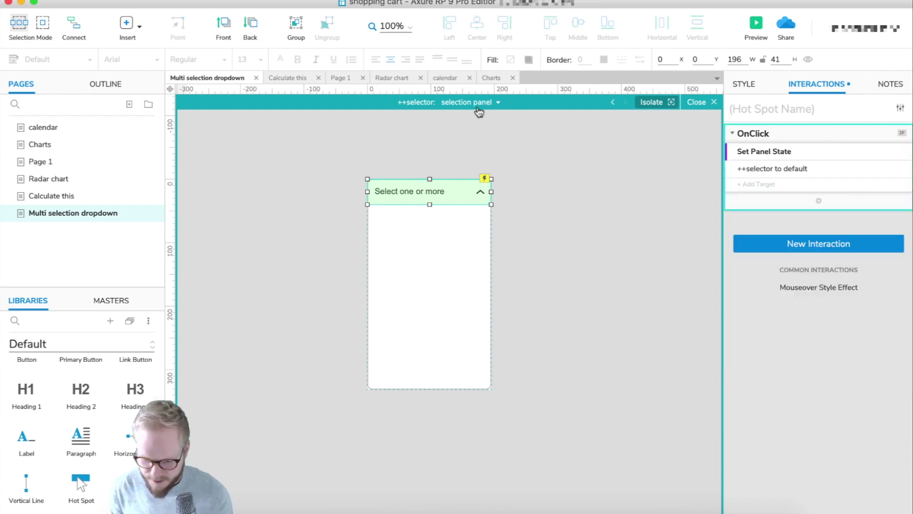
{"action": "left_click", "coordinate": [530, 183]}
{"action": "left_click", "coordinate": [444, 195]}
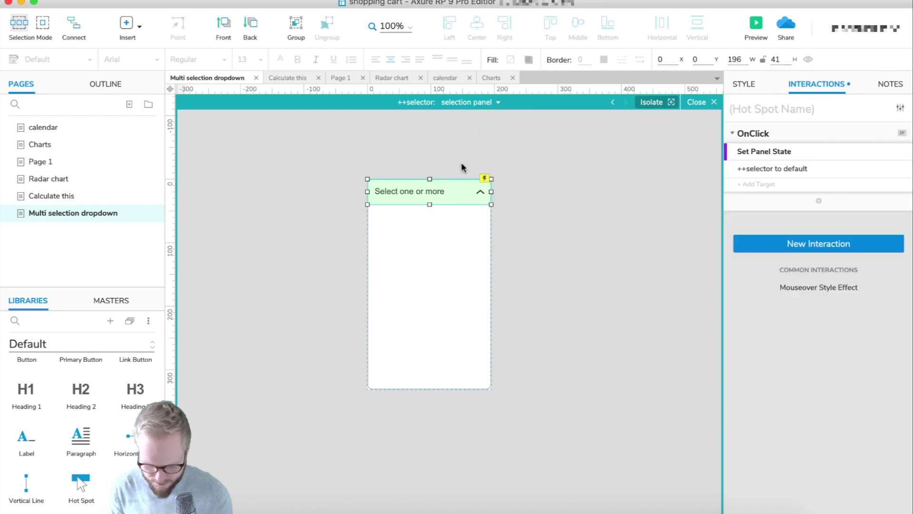
{"action": "left_click", "coordinate": [485, 112]}
{"action": "left_click", "coordinate": [458, 116]}
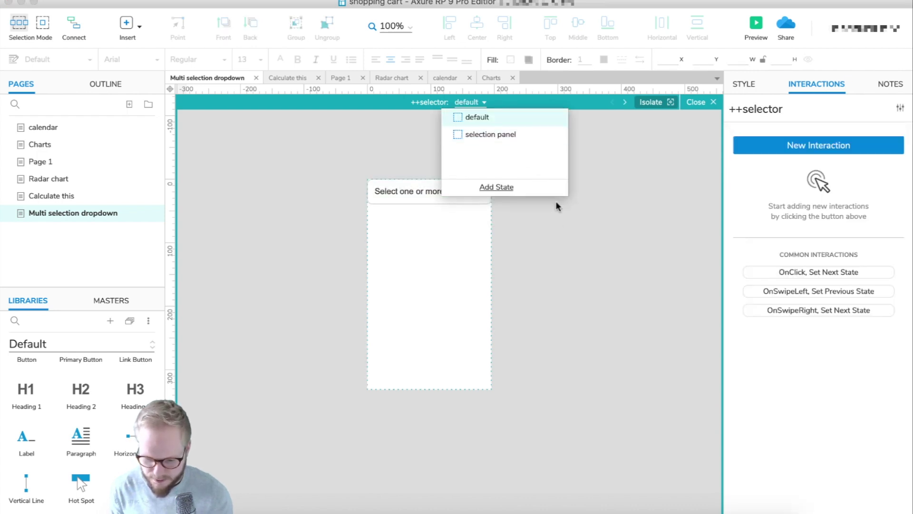
{"action": "left_click", "coordinate": [551, 231]}
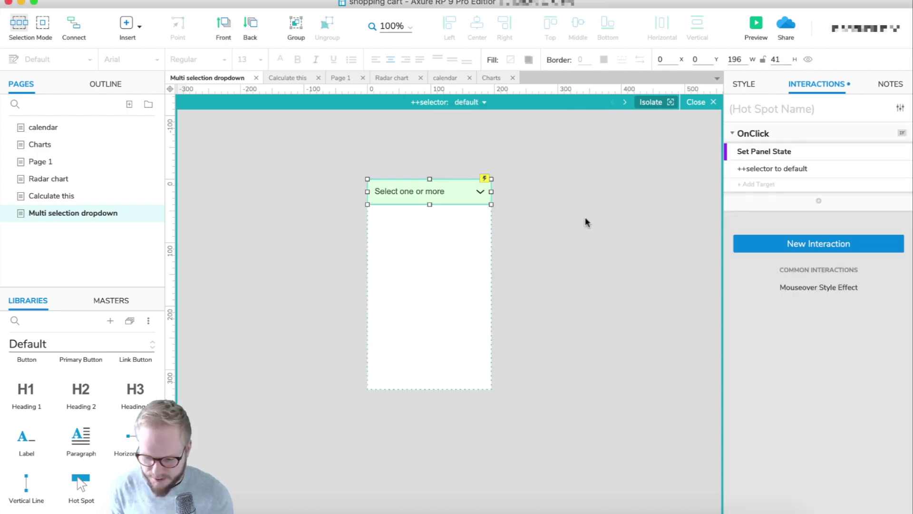
{"action": "left_click", "coordinate": [697, 102]}
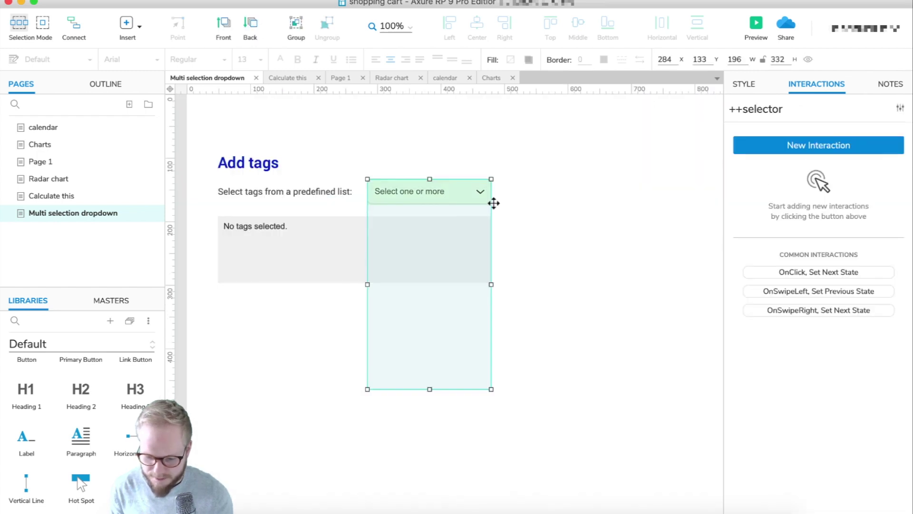
Move the "No tags selected." box beside the dropdown, to X 509, Y 133
{"action": "left_click_drag", "start_coordinate": [284, 250], "coordinate": [577, 210]}
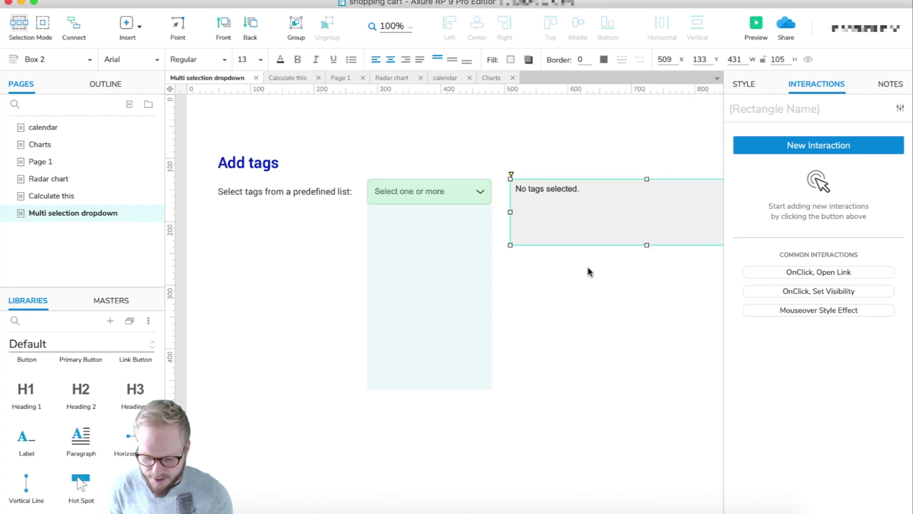
{"action": "left_click", "coordinate": [589, 271]}
{"action": "left_click", "coordinate": [557, 200]}
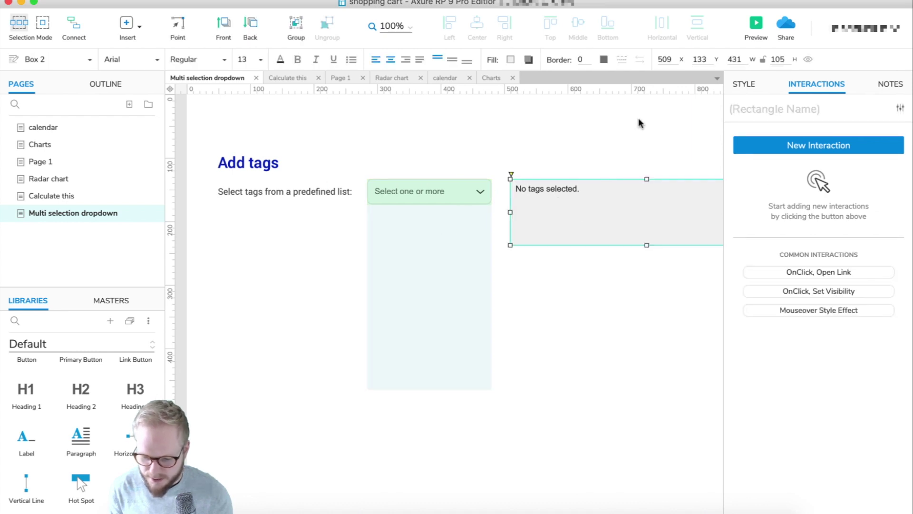
Preview the page in the browser, test opening and closing the dropdown, and return to Axure RP
{"action": "left_click", "coordinate": [756, 25]}
{"action": "left_click", "coordinate": [427, 191]}
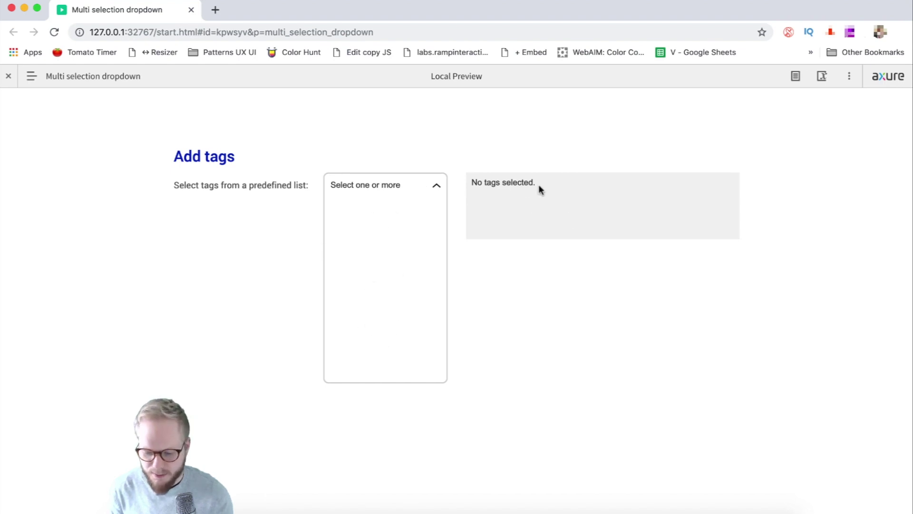
{"action": "left_click", "coordinate": [394, 185]}
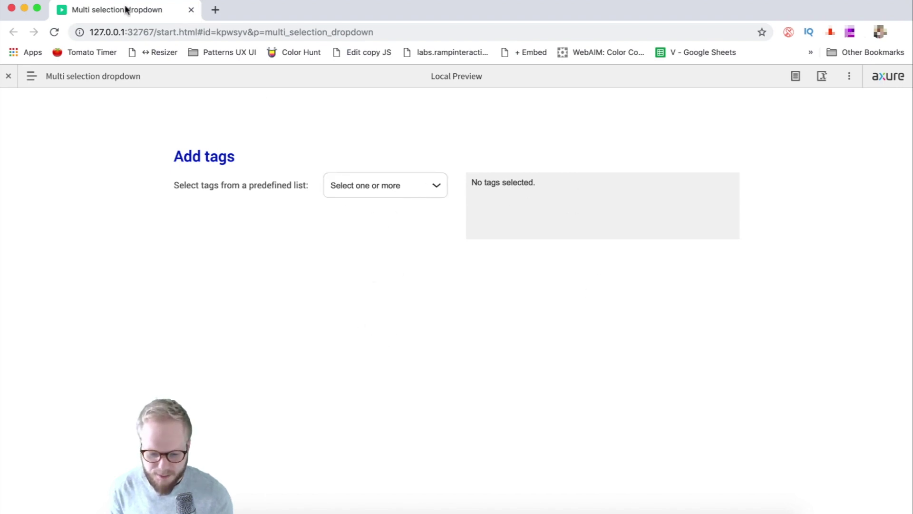
{"action": "left_click", "coordinate": [394, 185]}
{"action": "left_click", "coordinate": [394, 185]}
{"action": "key", "text": "super+Tab"}
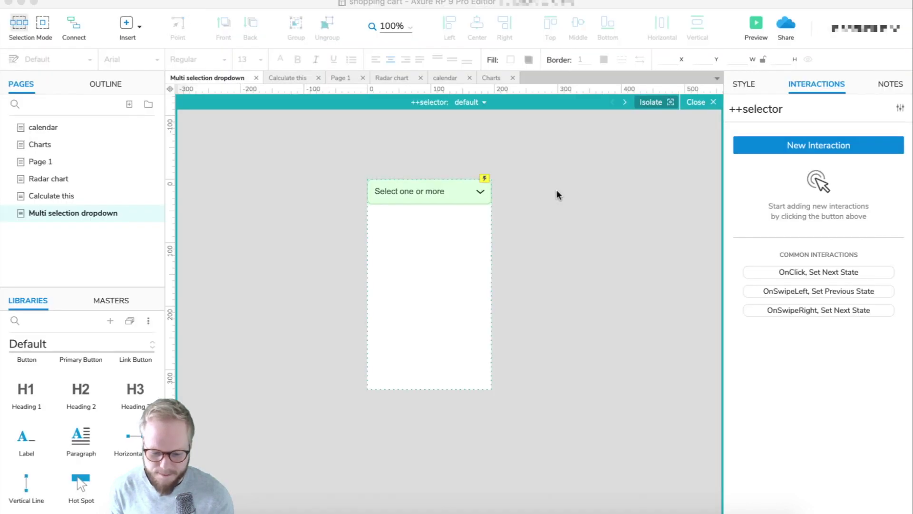
Add a size 13 Heading 2 reading "Football" to the selection panel state, 140 wide at X 38, Y 60
{"action": "left_click", "coordinate": [468, 102]}
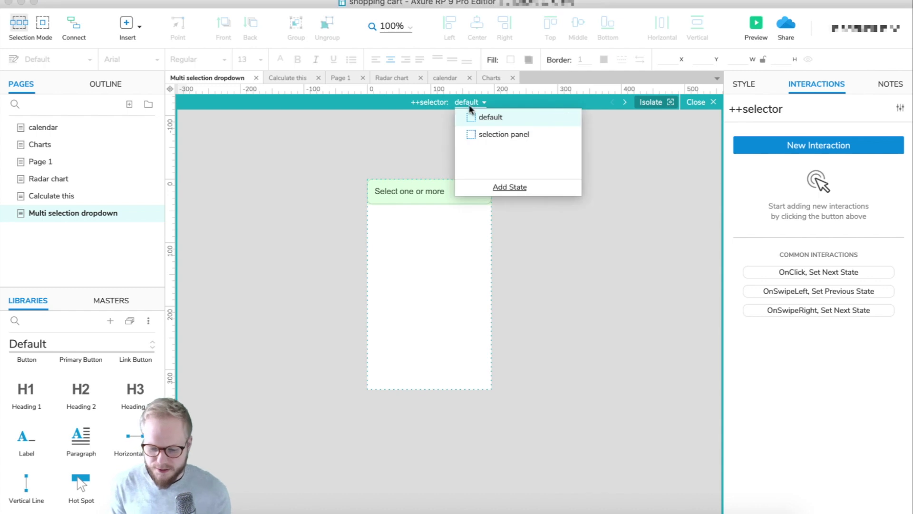
{"action": "left_click", "coordinate": [486, 134]}
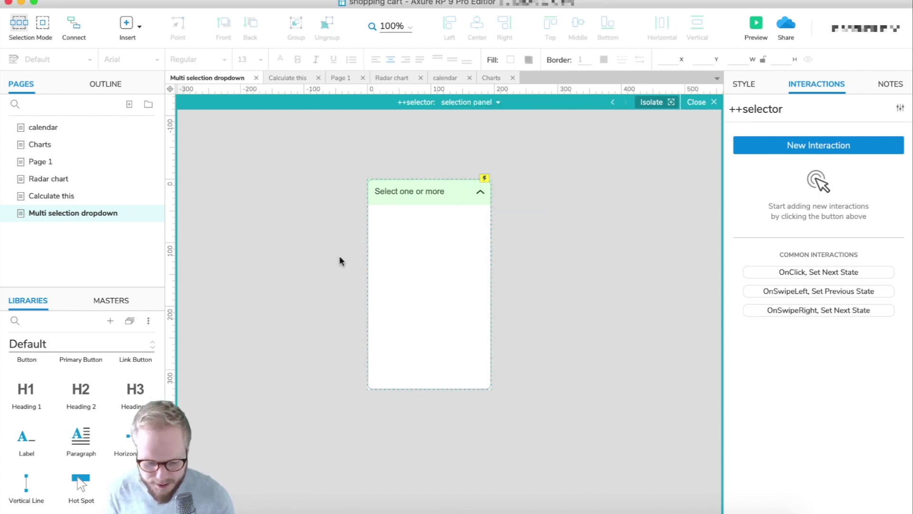
{"action": "scroll", "coordinate": [118, 409], "scroll_direction": "up", "scroll_amount": 5}
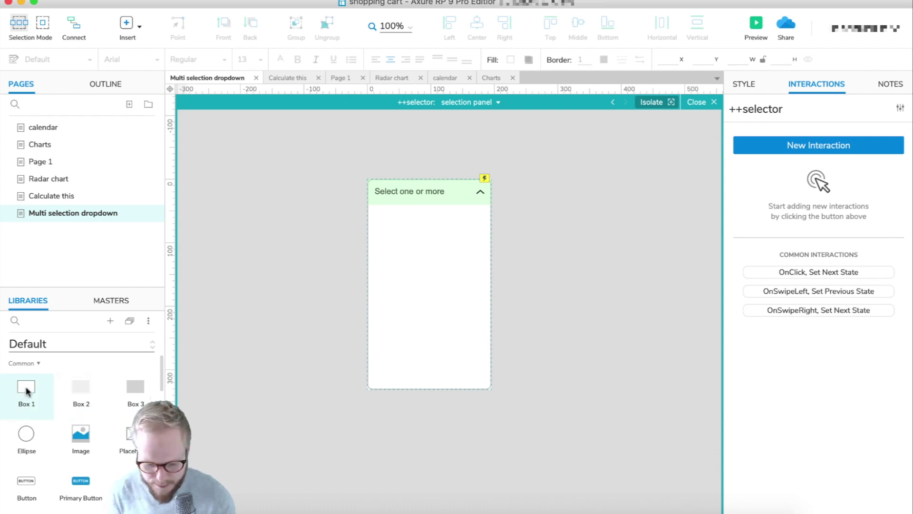
{"action": "scroll", "coordinate": [53, 428], "scroll_direction": "down", "scroll_amount": 2}
{"action": "left_click_drag", "start_coordinate": [81, 502], "coordinate": [381, 216]}
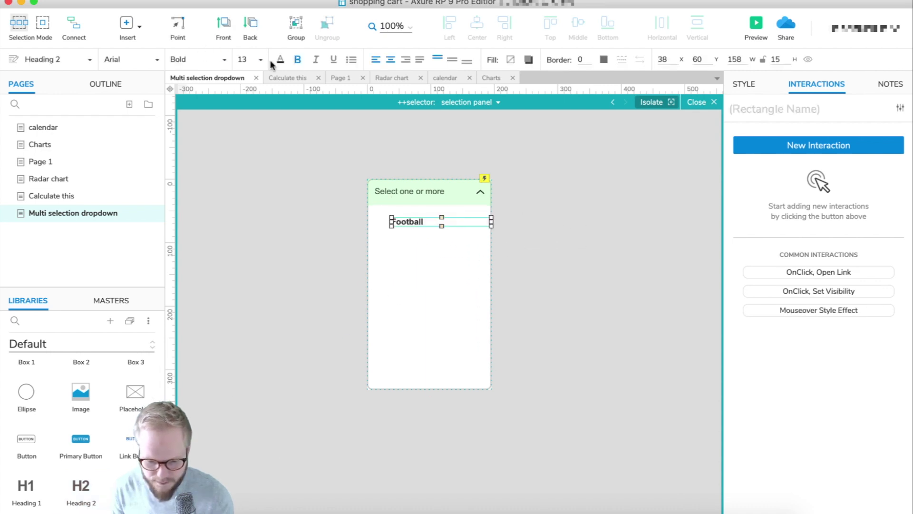
{"action": "left_click", "coordinate": [542, 256]}
{"action": "left_click", "coordinate": [434, 222]}
{"action": "left_click_drag", "start_coordinate": [492, 222], "coordinate": [479, 222]}
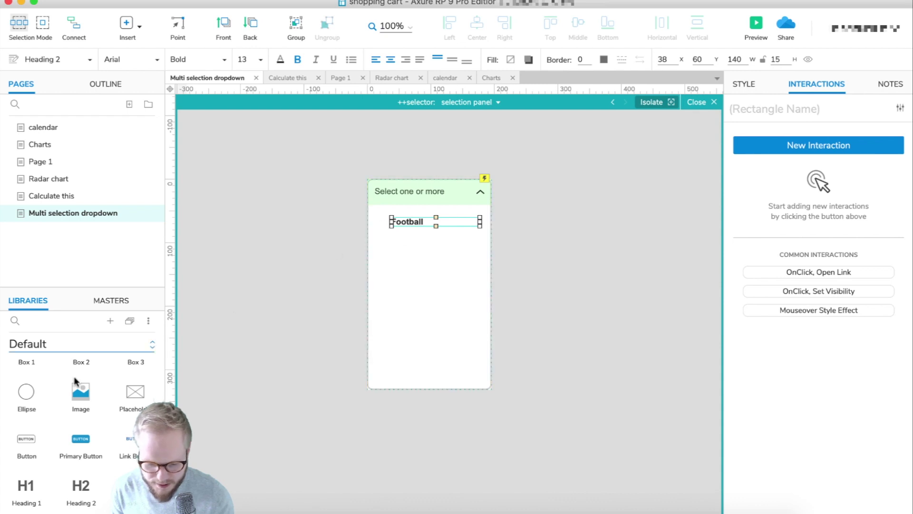
Place a Box 2 of 182 × 41 at X 7, Y 47 and send it behind the Football heading
{"action": "scroll", "coordinate": [45, 399], "scroll_direction": "up", "scroll_amount": 2}
{"action": "left_click_drag", "start_coordinate": [76, 393], "coordinate": [456, 238]}
{"action": "left_click_drag", "start_coordinate": [562, 316], "coordinate": [485, 234]}
{"action": "right_click", "coordinate": [444, 216]}
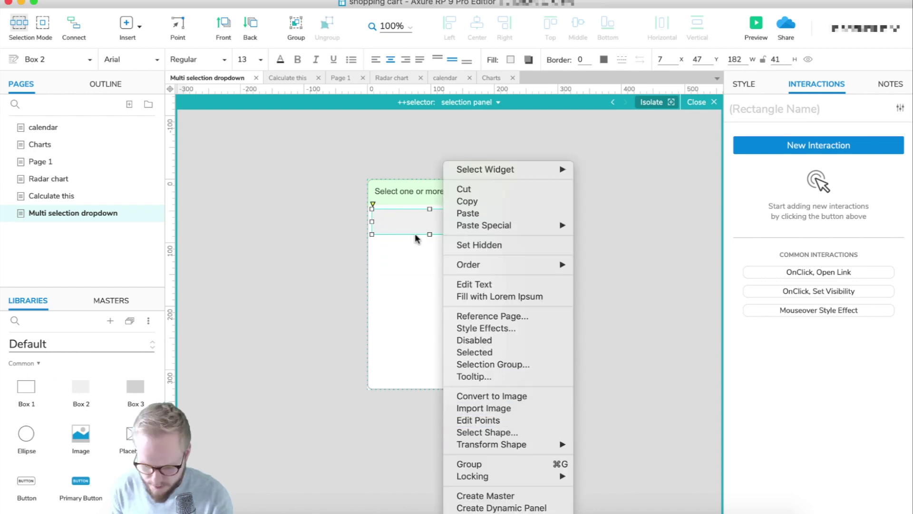
{"action": "left_click", "coordinate": [398, 221]}
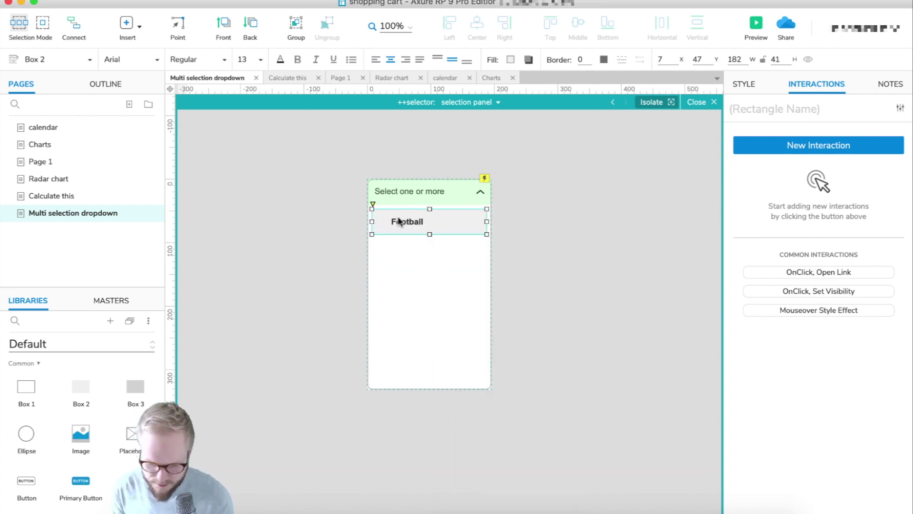
Shift the Football heading horizontally to X 45 to make room for an icon
{"action": "left_click", "coordinate": [389, 221]}
{"action": "scroll", "coordinate": [390, 232], "scroll_direction": "up", "scroll_amount": 5}
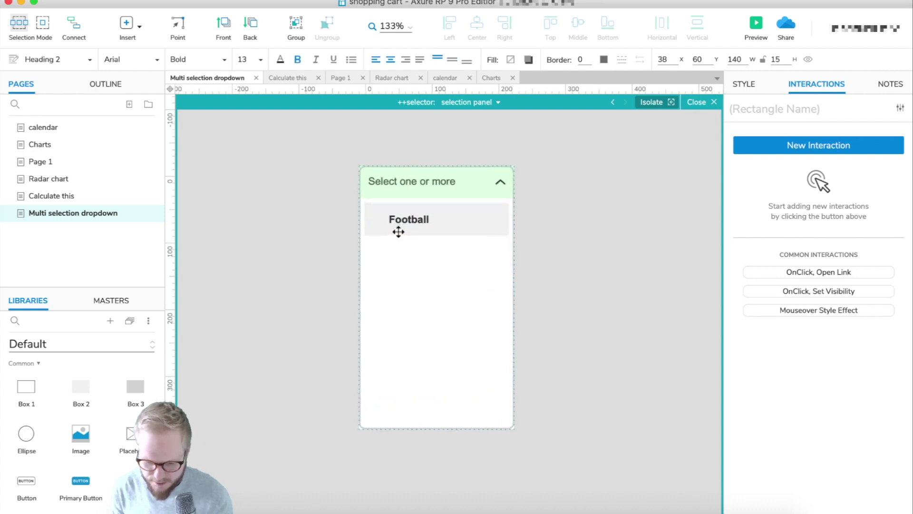
{"action": "left_click_drag", "start_coordinate": [411, 213], "coordinate": [418, 214]}
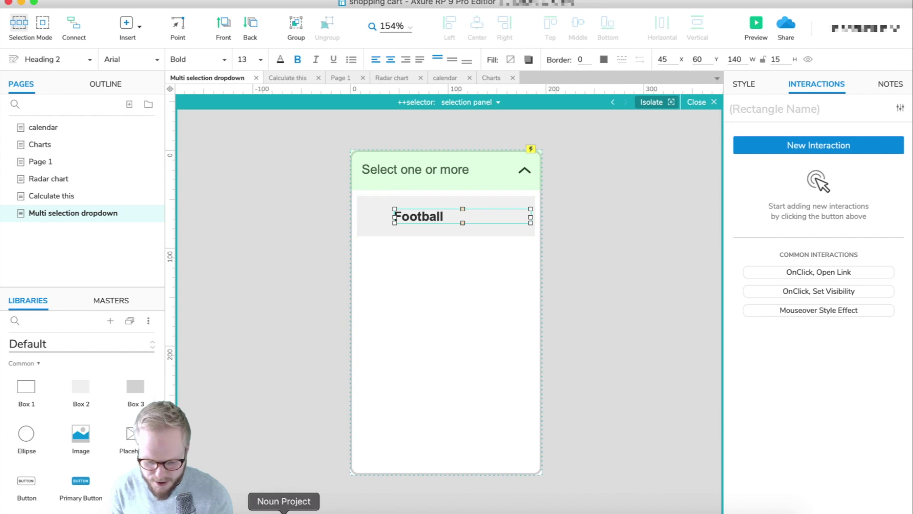
Search Noun Project for "football", insert the first soccer ball icon into the selection panel state, and close Noun Project
{"action": "left_click", "coordinate": [275, 503]}
{"action": "left_click", "coordinate": [234, 110]}
{"action": "type", "text": "football"}
{"action": "key", "text": "Return"}
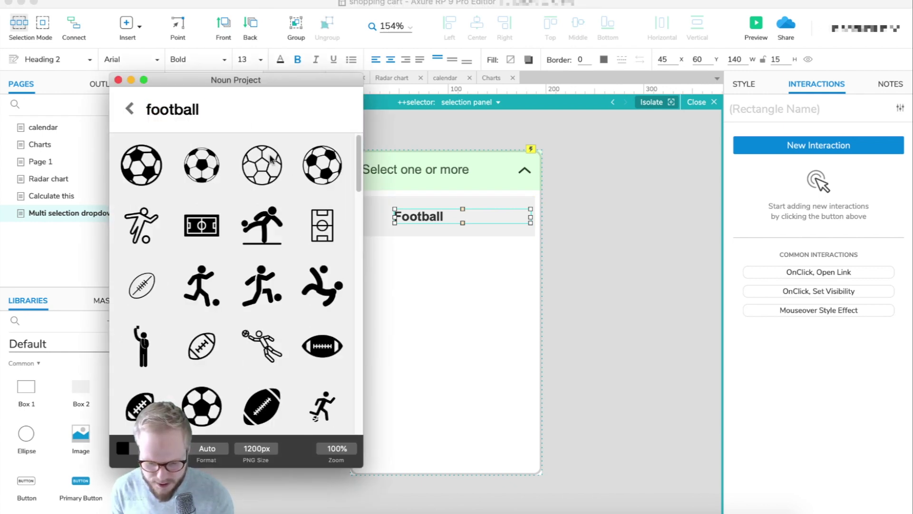
{"action": "left_click_drag", "start_coordinate": [141, 165], "coordinate": [462, 266]}
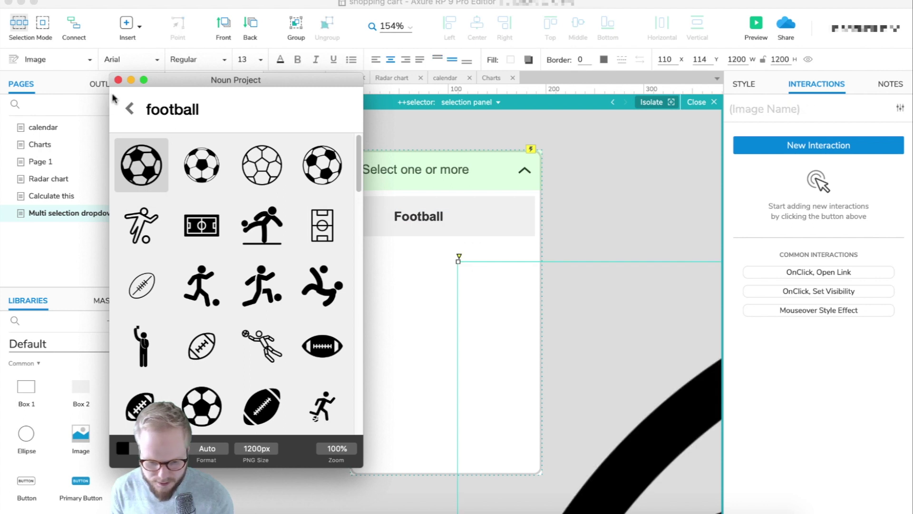
{"action": "left_click", "coordinate": [118, 80]}
Scale the soccer ball image down to about 16 × 16 and place it in front of the Football heading
{"action": "left_click_drag", "start_coordinate": [679, 430], "coordinate": [512, 324]}
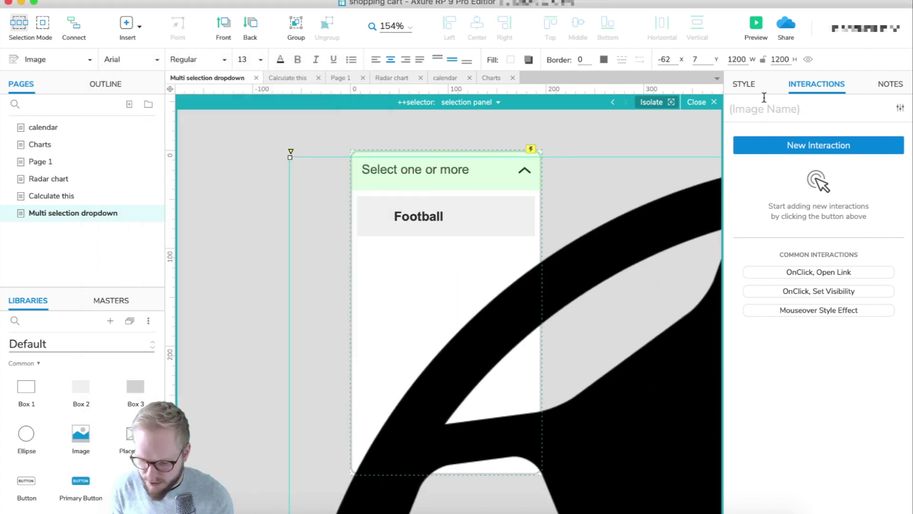
{"action": "left_click", "coordinate": [750, 89]}
{"action": "left_click", "coordinate": [771, 153]}
{"action": "type", "text": "30"}
{"action": "key", "text": "Return"}
{"action": "left_click_drag", "start_coordinate": [290, 157], "coordinate": [385, 223]}
Convert the soccer ball icon, Football heading and grey box together into a dynamic panel
{"action": "left_click", "coordinate": [408, 219]}
{"action": "left_click", "coordinate": [376, 217], "text": "shift"}
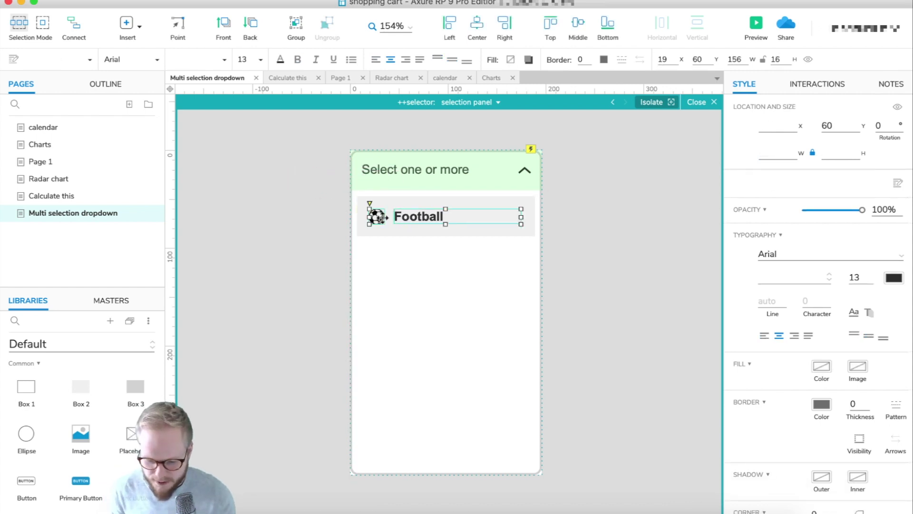
{"action": "left_click", "coordinate": [397, 205], "text": "shift"}
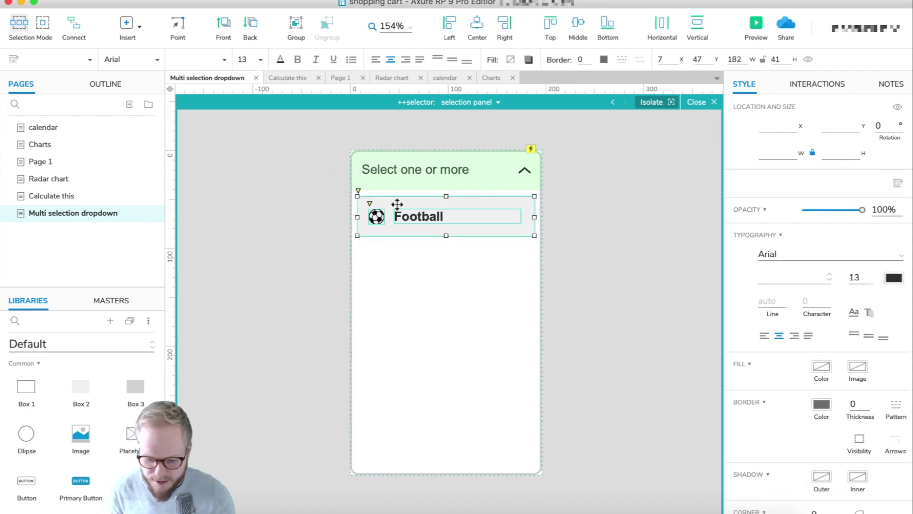
{"action": "right_click", "coordinate": [431, 207]}
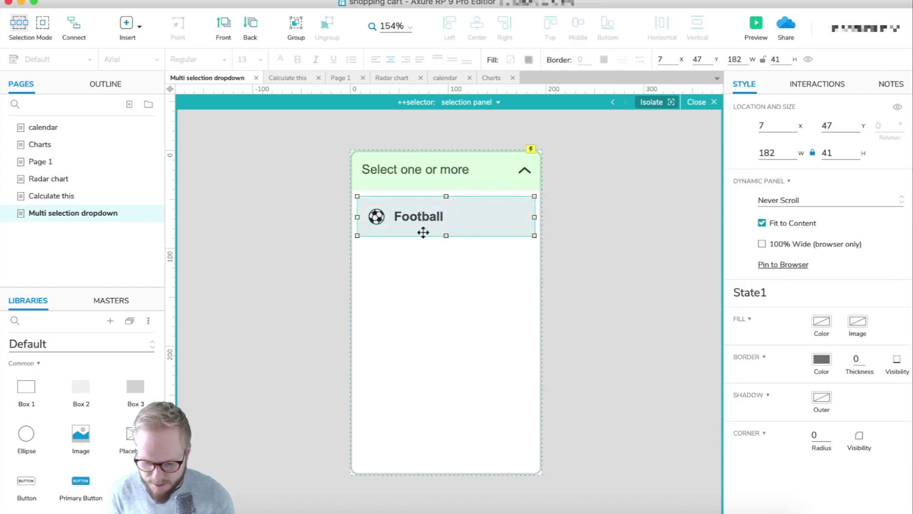
Name the Football option's dynamic panel "++S1-Football"
{"action": "left_click", "coordinate": [824, 85]}
{"action": "left_click", "coordinate": [796, 108]}
{"action": "type", "text": "++S1"}
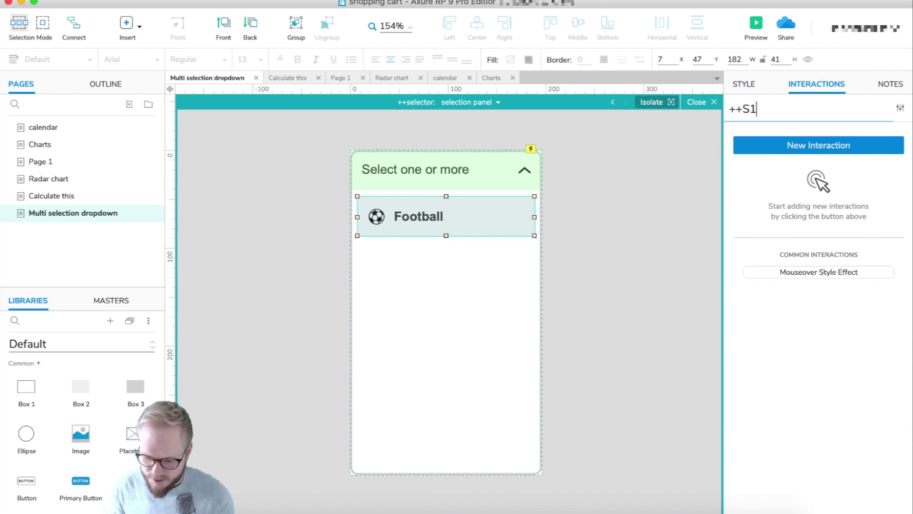
{"action": "left_click", "coordinate": [618, 224]}
{"action": "left_click", "coordinate": [450, 233]}
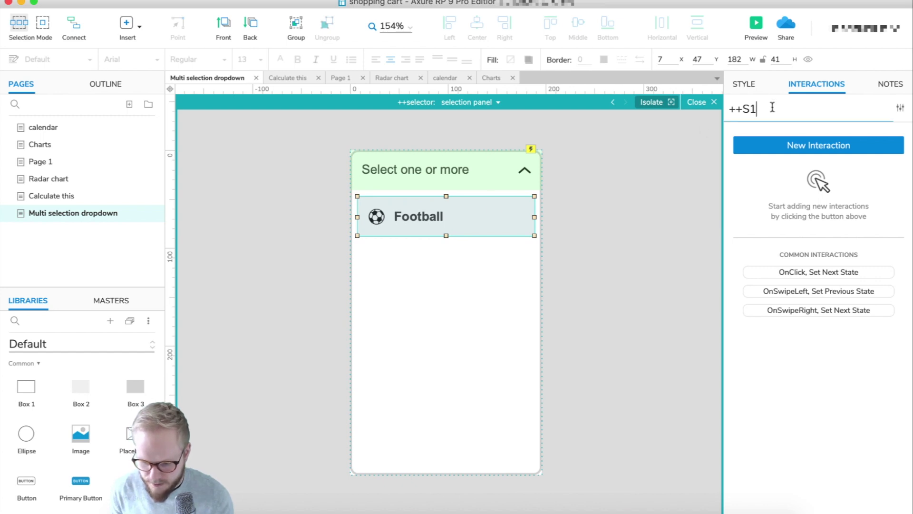
{"action": "type", "text": "Football"}
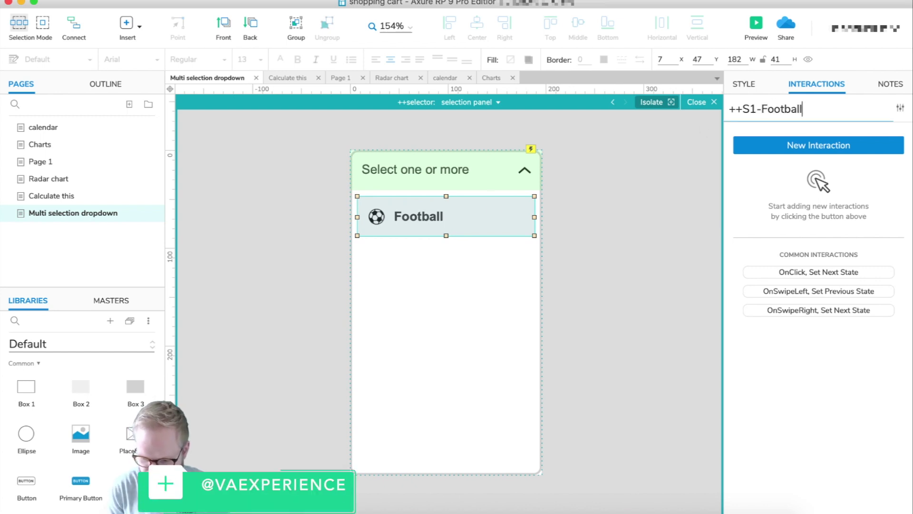
{"action": "key", "text": "Return"}
Open the ++S1-Football panel for editing and rename its State1 to "Selected"
{"action": "left_click", "coordinate": [436, 221]}
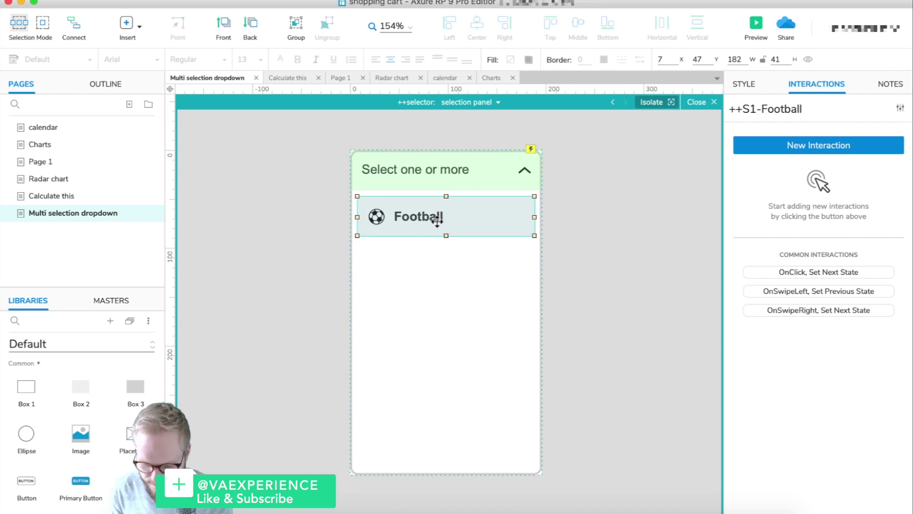
{"action": "double_click", "coordinate": [437, 219]}
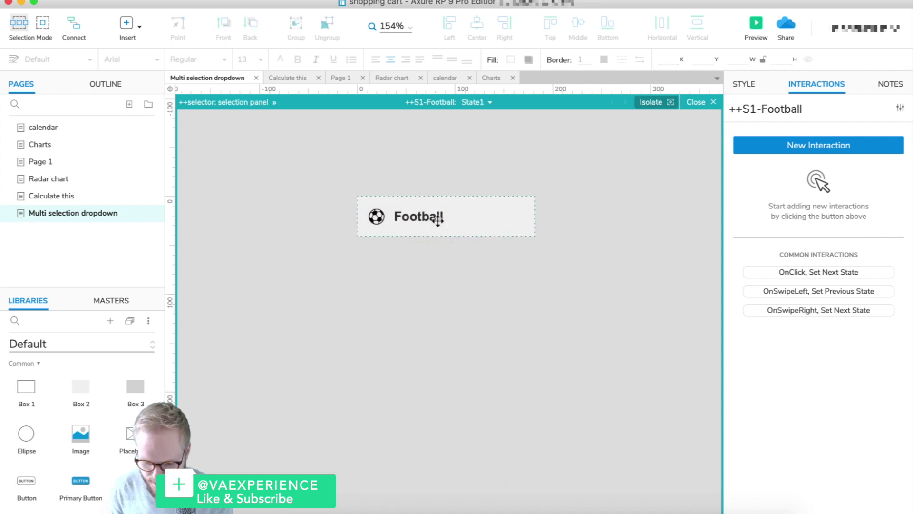
{"action": "left_click", "coordinate": [481, 105]}
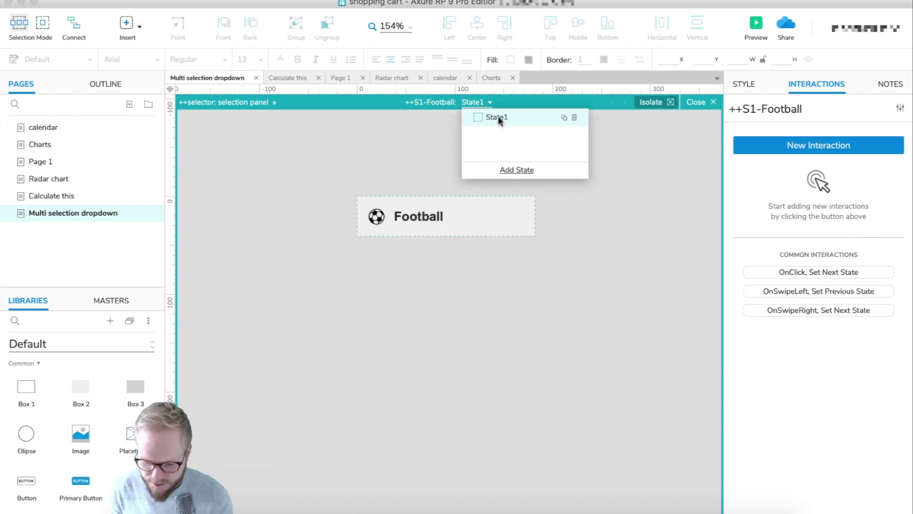
{"action": "double_click", "coordinate": [497, 117]}
{"action": "type", "text": "Selected"}
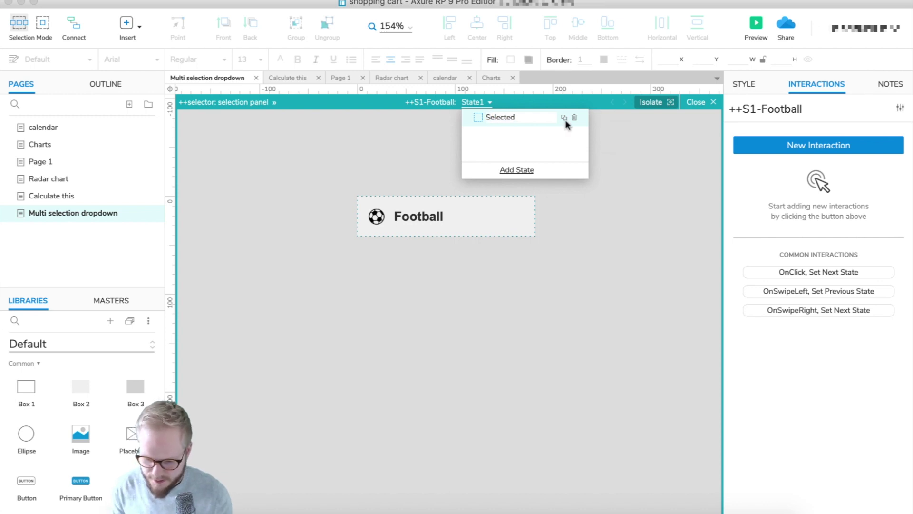
Duplicate the Selected state of ++S1-Football, name the copy "Default" and move it above Selected
{"action": "left_click", "coordinate": [564, 118]}
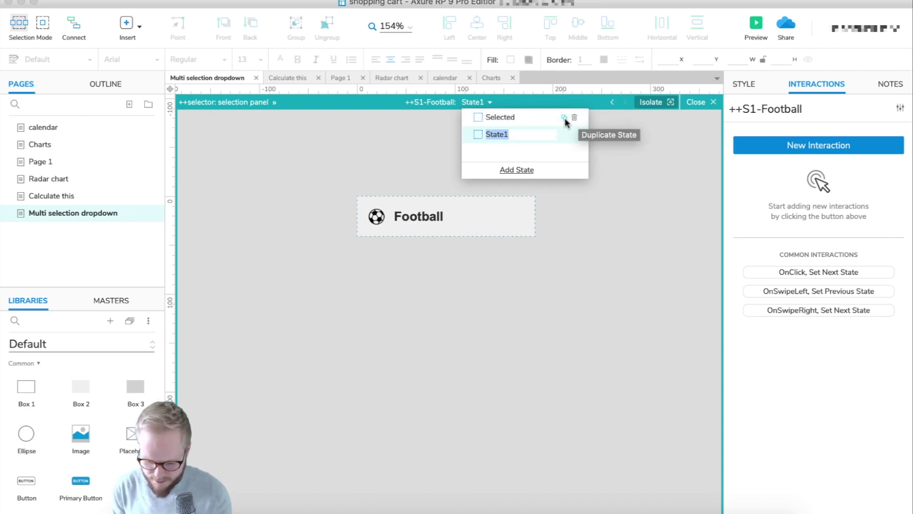
{"action": "type", "text": "Default"}
{"action": "key", "text": "Return"}
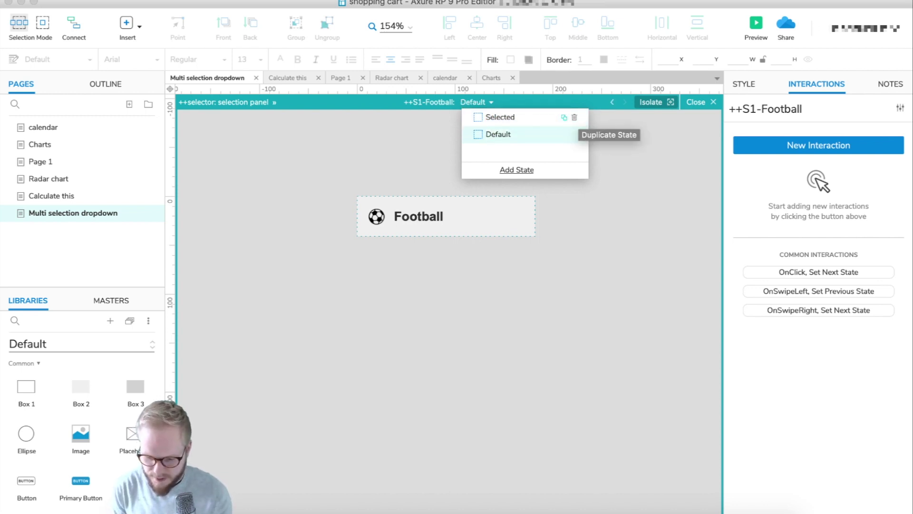
{"action": "double_click", "coordinate": [520, 136]}
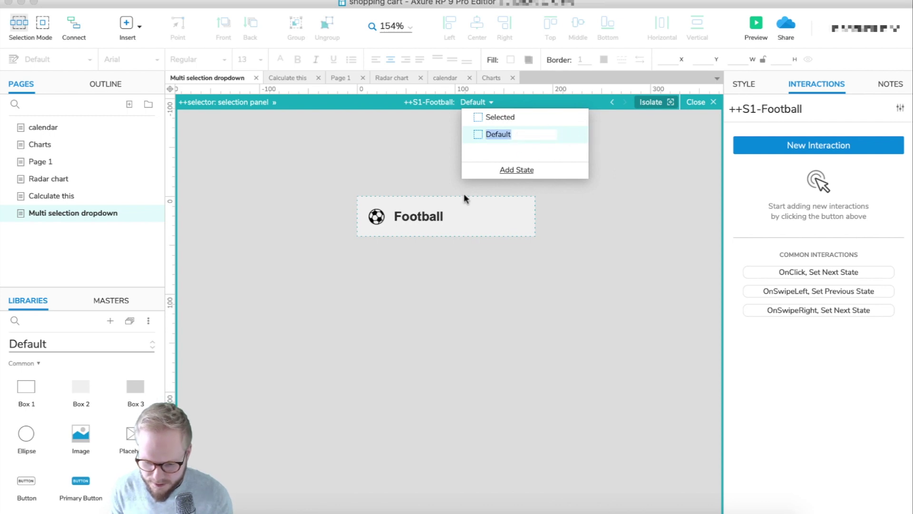
{"action": "left_click", "coordinate": [559, 143]}
{"action": "left_click_drag", "start_coordinate": [522, 136], "coordinate": [503, 119]}
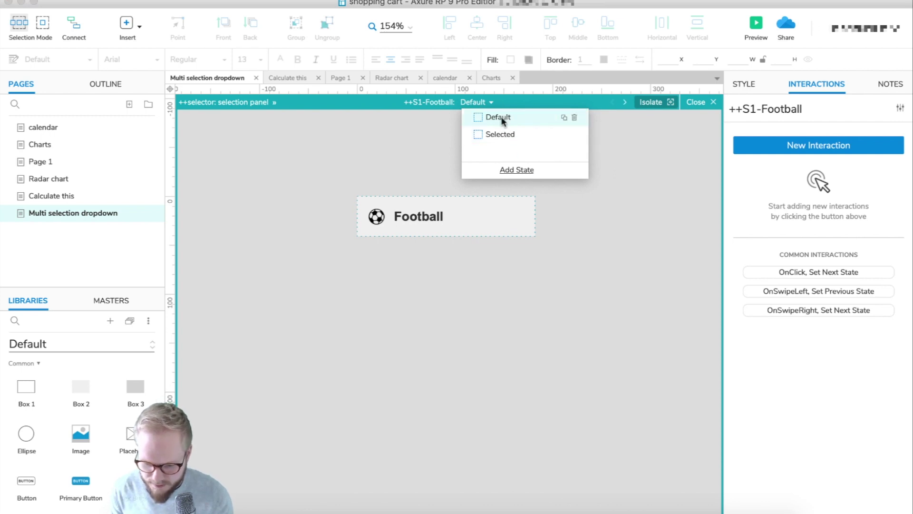
Delete the grey box in the Default state and set the soccer ball icon's opacity to 35%
{"action": "left_click", "coordinate": [483, 206]}
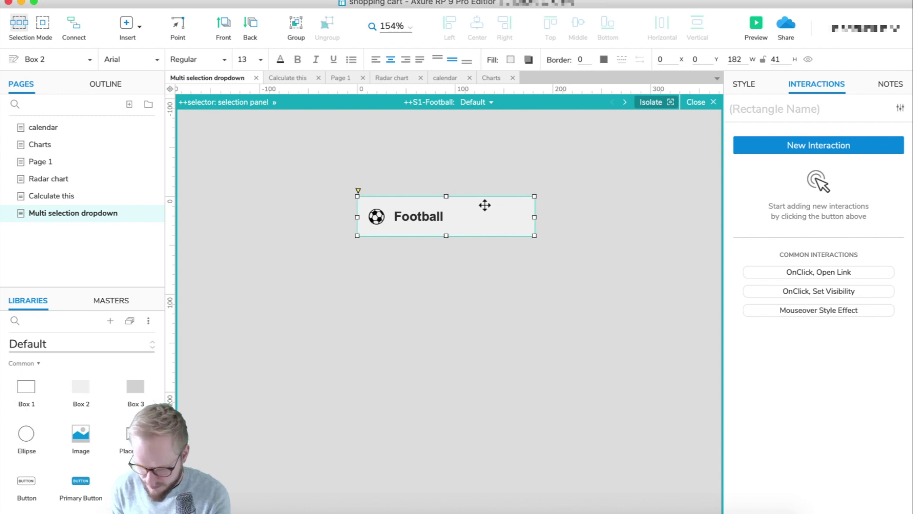
{"action": "key", "text": "Escape"}
{"action": "left_click", "coordinate": [377, 216]}
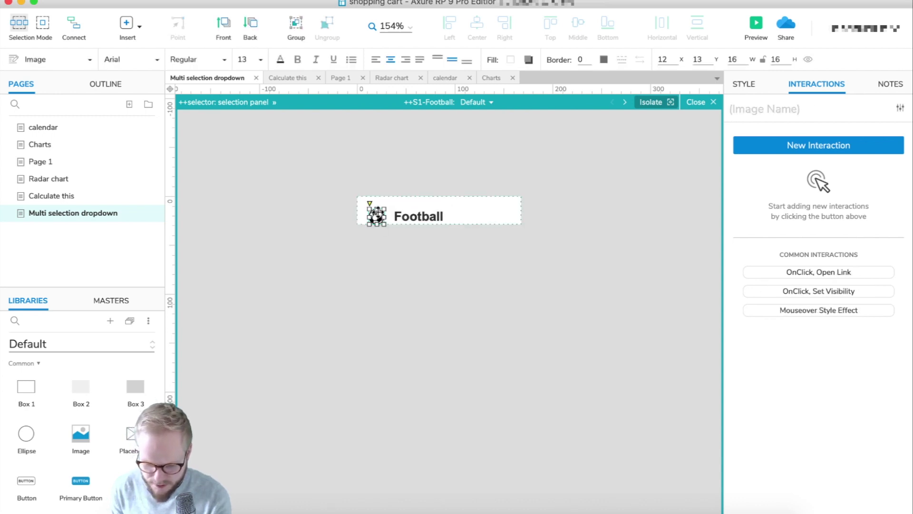
{"action": "left_click", "coordinate": [745, 86]}
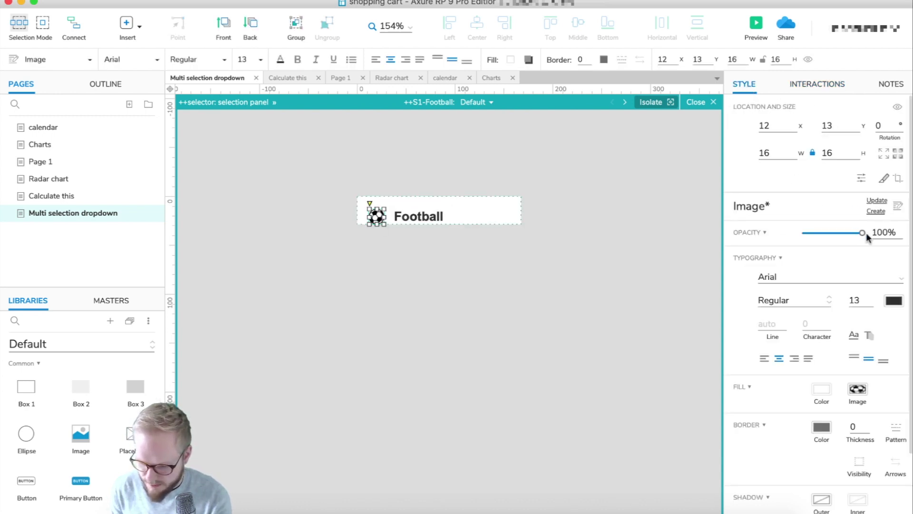
{"action": "left_click_drag", "start_coordinate": [839, 233], "coordinate": [825, 235]}
{"action": "left_click", "coordinate": [892, 231]}
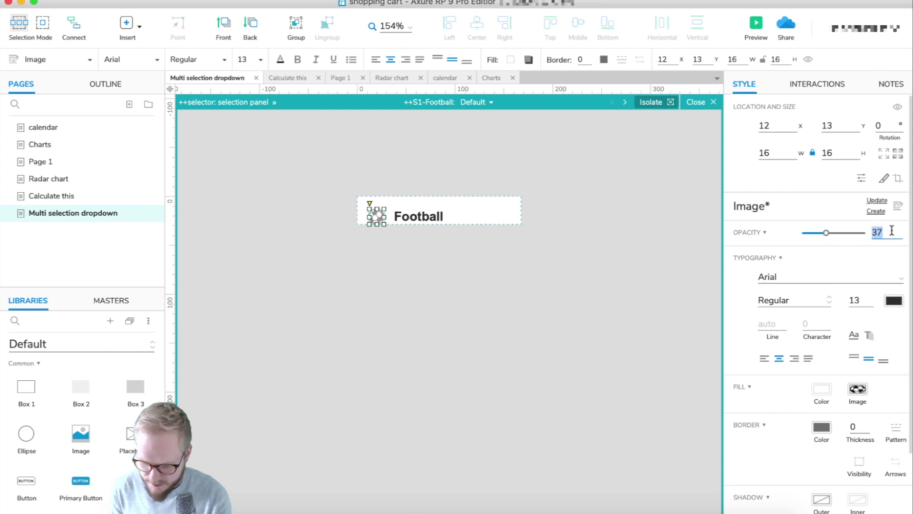
{"action": "type", "text": "35"}
{"action": "key", "text": "Return"}
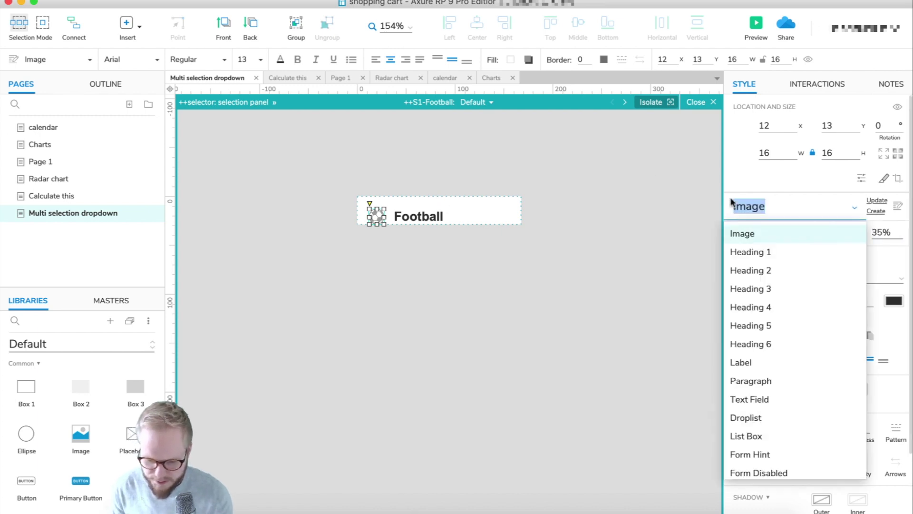
Change the fill of the box behind the Football heading to light lavender in the Selected state
{"action": "left_click", "coordinate": [490, 104]}
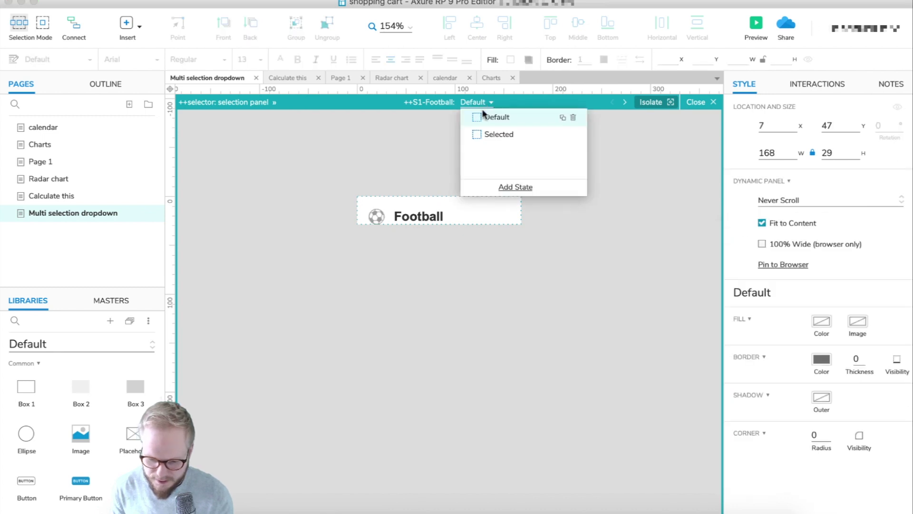
{"action": "left_click", "coordinate": [492, 133]}
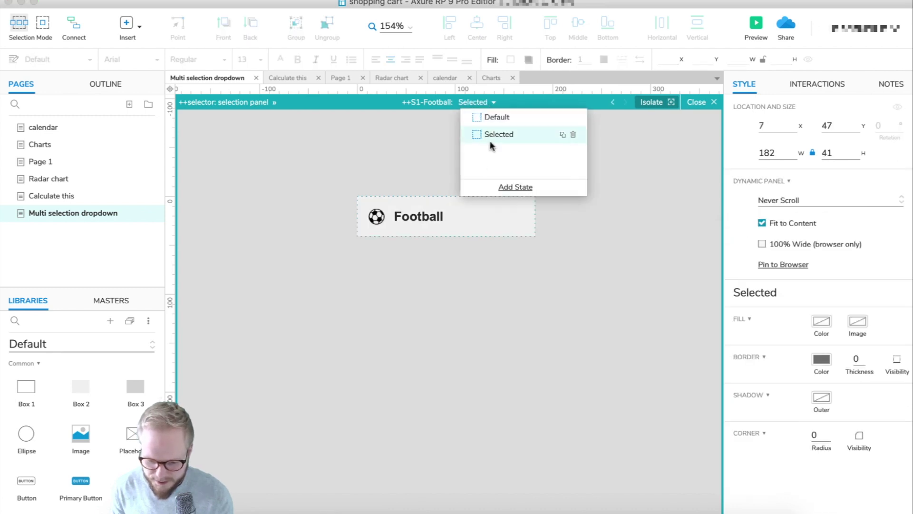
{"action": "left_click", "coordinate": [460, 203]}
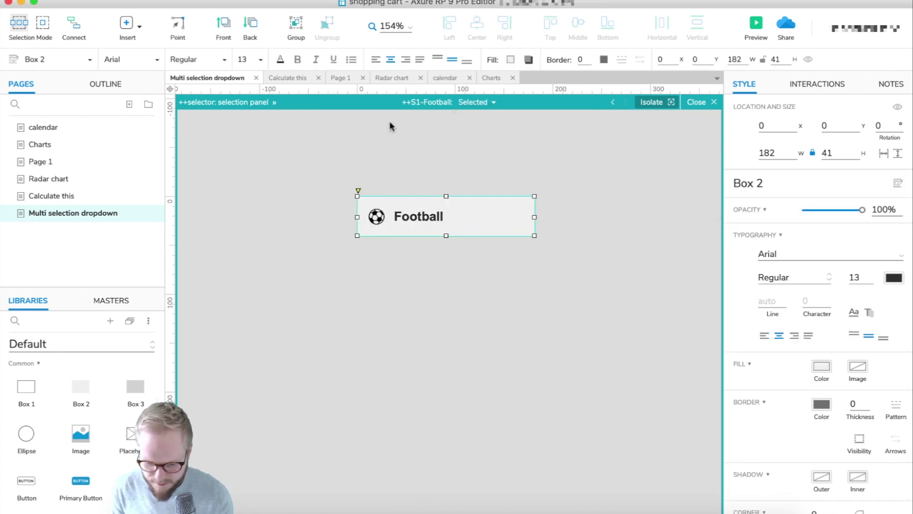
{"action": "left_click", "coordinate": [511, 60]}
{"action": "left_click", "coordinate": [588, 291]}
{"action": "left_click_drag", "start_coordinate": [621, 240], "coordinate": [512, 243]}
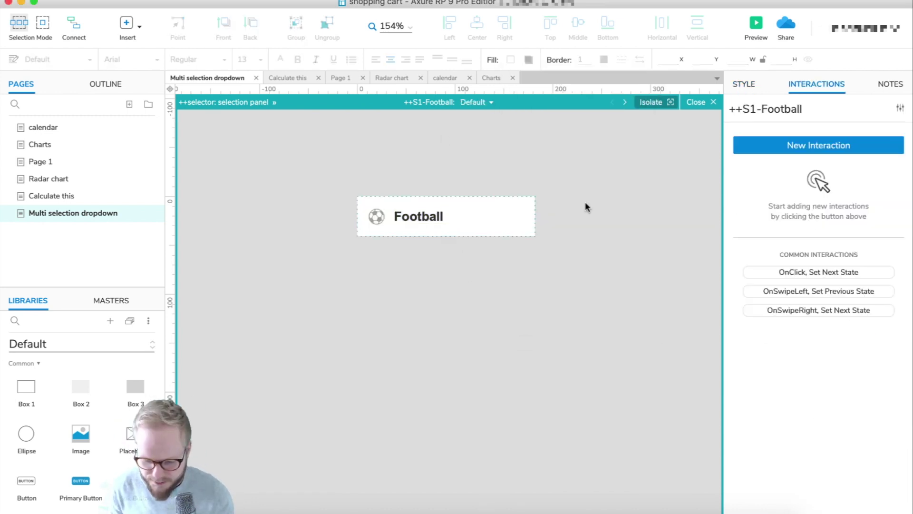
Add a hot spot of about 183 × 39 covering the Football option in the Default state
{"action": "scroll", "coordinate": [83, 456], "scroll_direction": "down", "scroll_amount": 3}
{"action": "scroll", "coordinate": [84, 428], "scroll_direction": "down", "scroll_amount": 3}
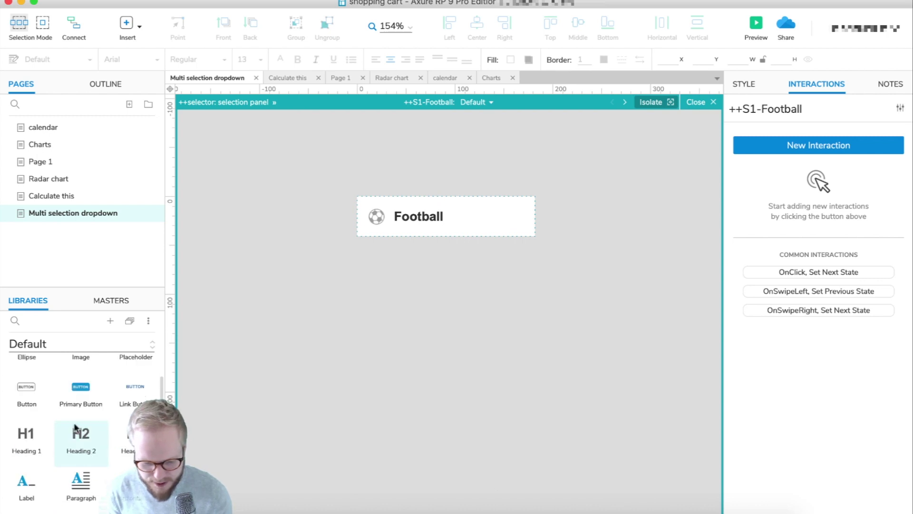
{"action": "left_click_drag", "start_coordinate": [81, 494], "coordinate": [357, 198]}
{"action": "left_click_drag", "start_coordinate": [454, 294], "coordinate": [535, 235]}
Give the hot spot an OnClick interaction that sets the ++S1-Football panel to the Selected state
{"action": "left_click", "coordinate": [820, 149]}
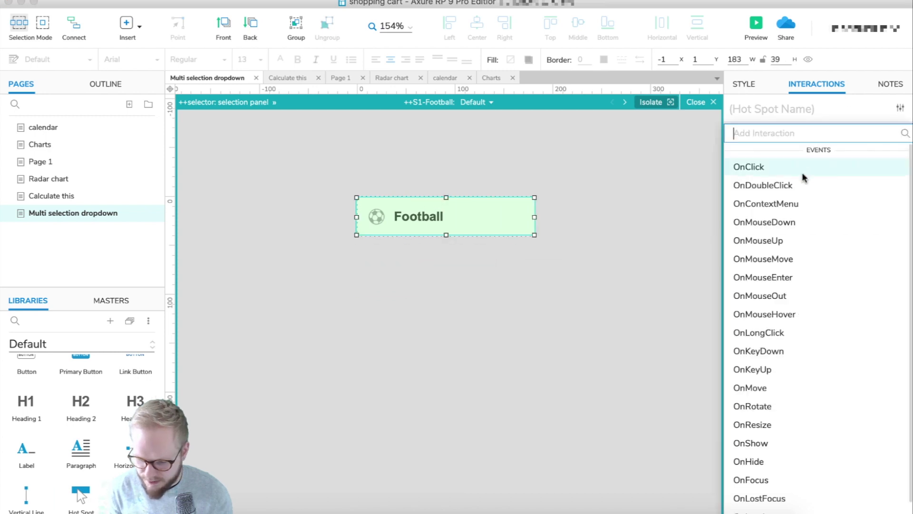
{"action": "left_click", "coordinate": [780, 170]}
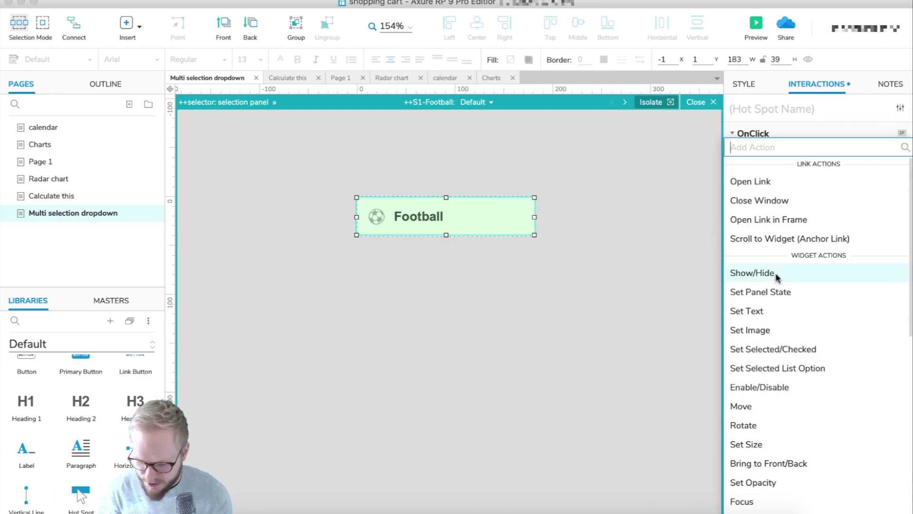
{"action": "left_click", "coordinate": [779, 294]}
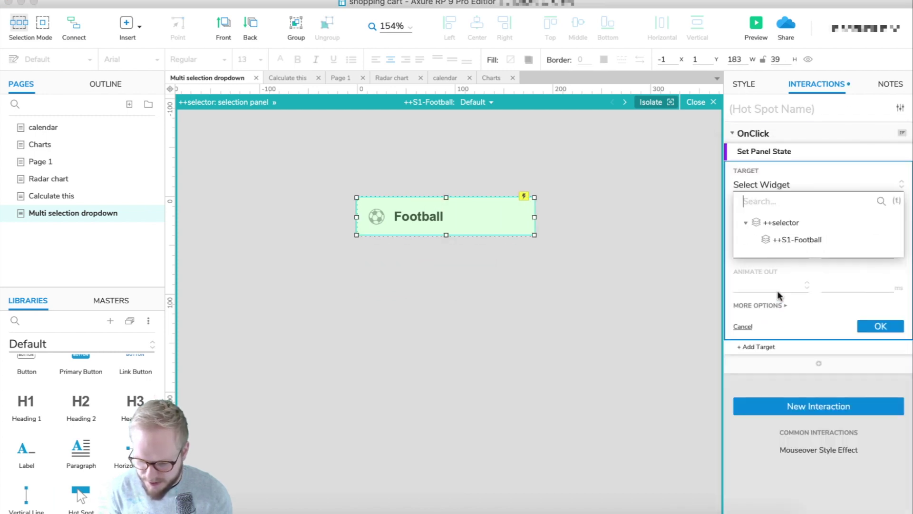
{"action": "left_click", "coordinate": [803, 240]}
{"action": "left_click", "coordinate": [778, 240]}
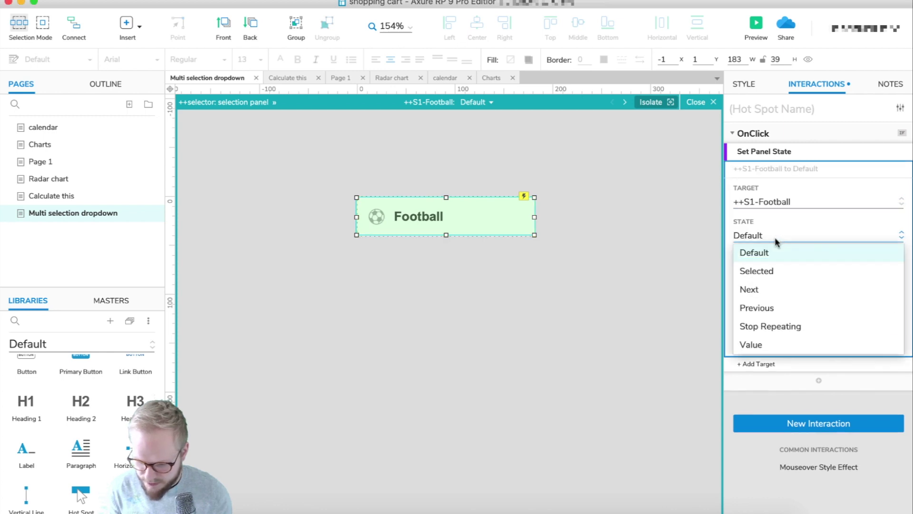
{"action": "left_click", "coordinate": [775, 270]}
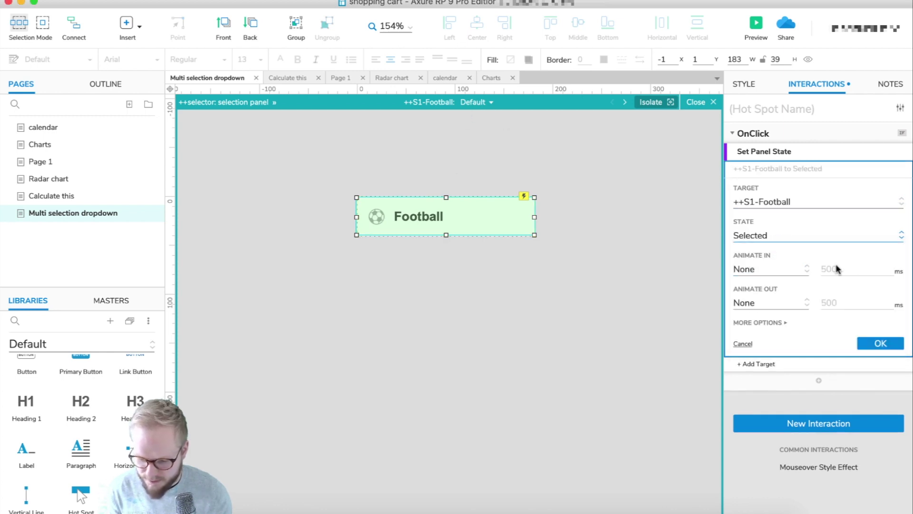
{"action": "left_click", "coordinate": [880, 343]}
Copy the hot spot into the Selected state and make its OnClick action set ++S1-Football to Default
{"action": "left_click", "coordinate": [482, 217]}
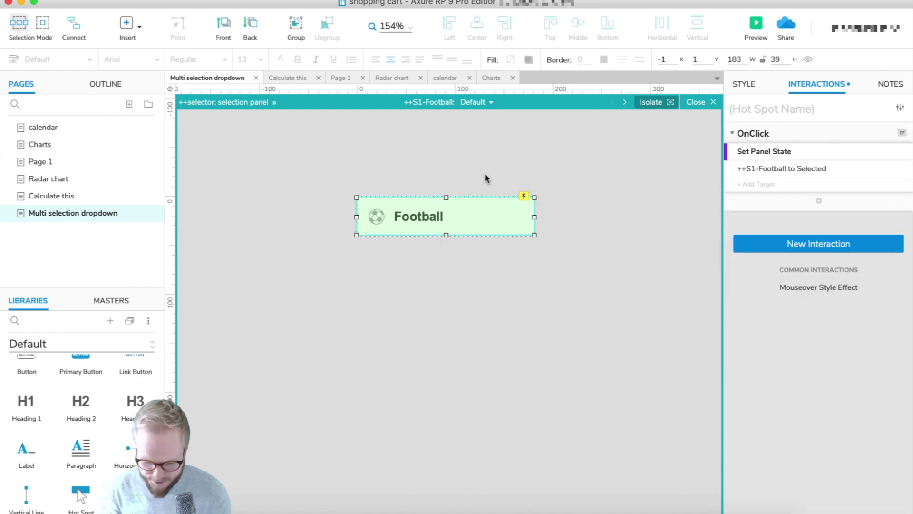
{"action": "left_click", "coordinate": [476, 102]}
{"action": "left_click", "coordinate": [483, 135]}
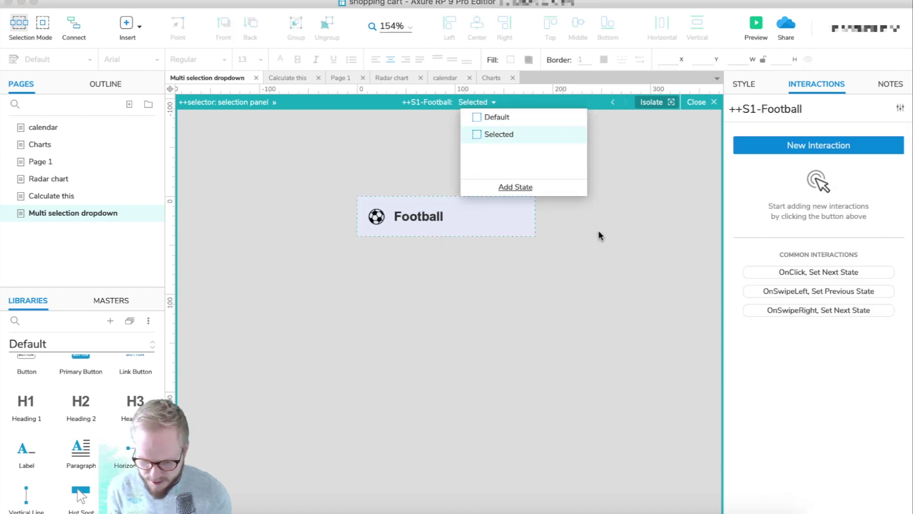
{"action": "left_click", "coordinate": [832, 175]}
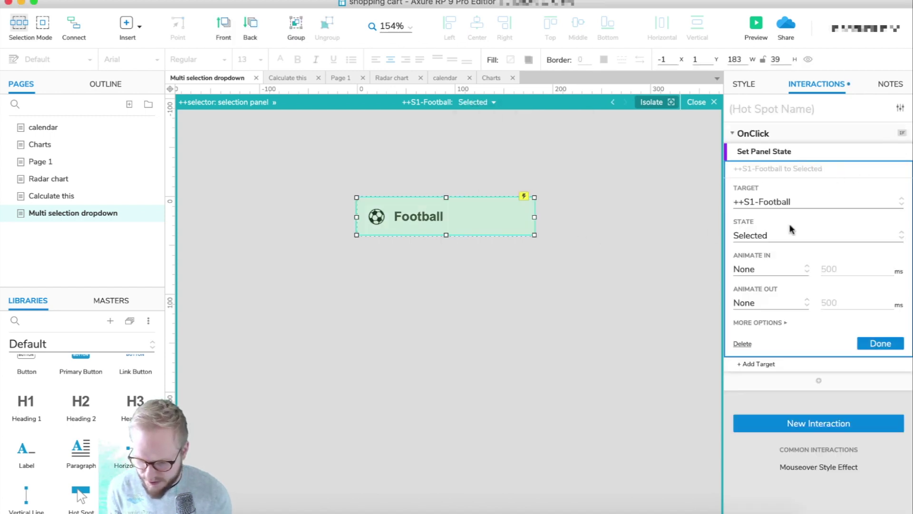
{"action": "left_click", "coordinate": [775, 236]}
{"action": "left_click", "coordinate": [769, 255]}
{"action": "left_click", "coordinate": [548, 247]}
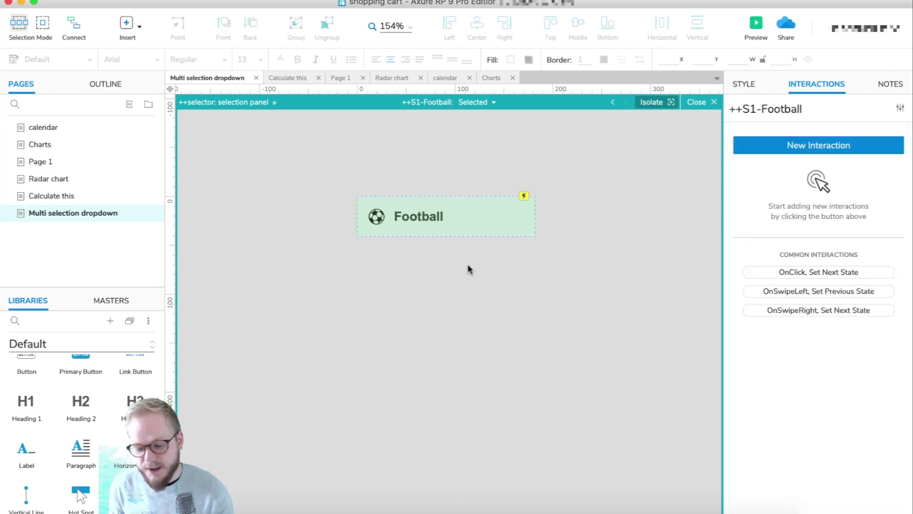
Leave the ++S1-Football panel and open the "selection panel" state of ++selector
{"action": "left_click", "coordinate": [698, 104]}
{"action": "double_click", "coordinate": [503, 193]}
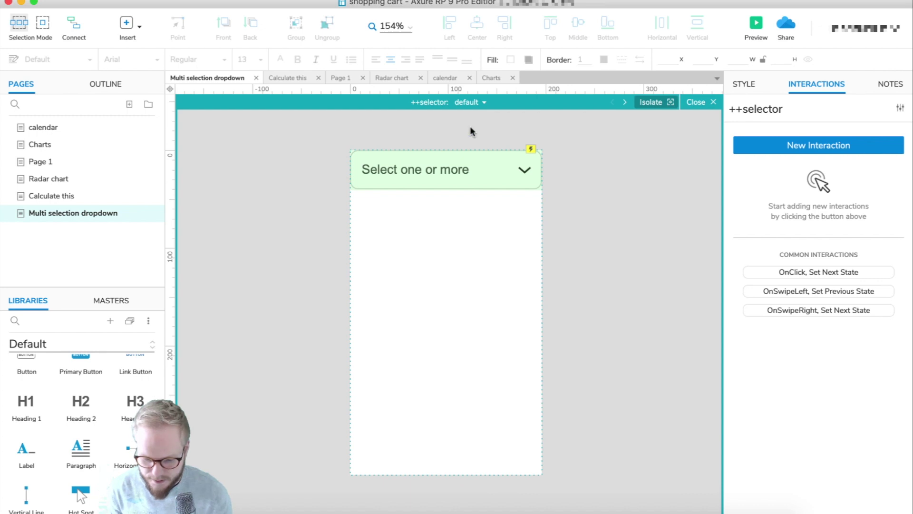
{"action": "left_click", "coordinate": [473, 102]}
{"action": "left_click", "coordinate": [481, 130]}
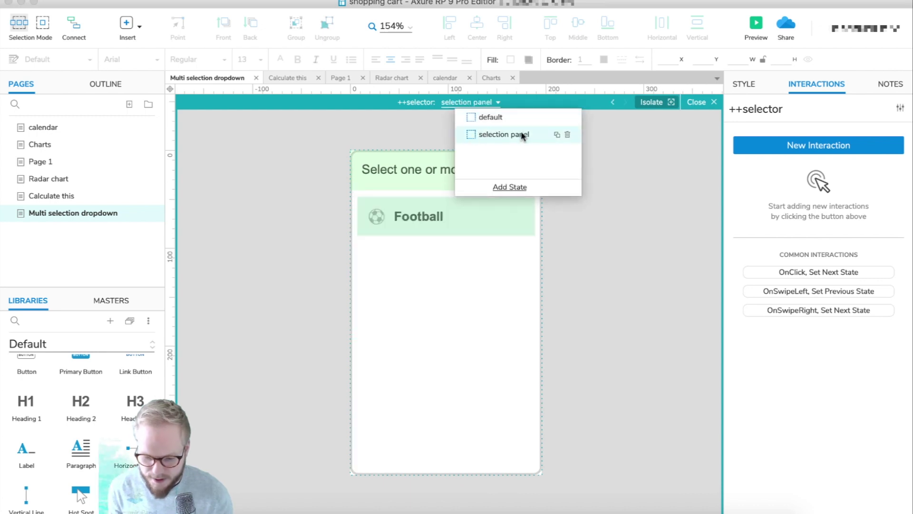
Duplicate the Football option panel several times in a stack below the original
{"action": "left_click", "coordinate": [530, 302]}
{"action": "left_click", "coordinate": [481, 227]}
{"action": "left_click_drag", "start_coordinate": [450, 216], "coordinate": [456, 249]}
{"action": "key", "text": "ctrl+d"}
{"action": "key", "text": "ctrl+d"}
{"action": "key", "text": "ctrl+d"}
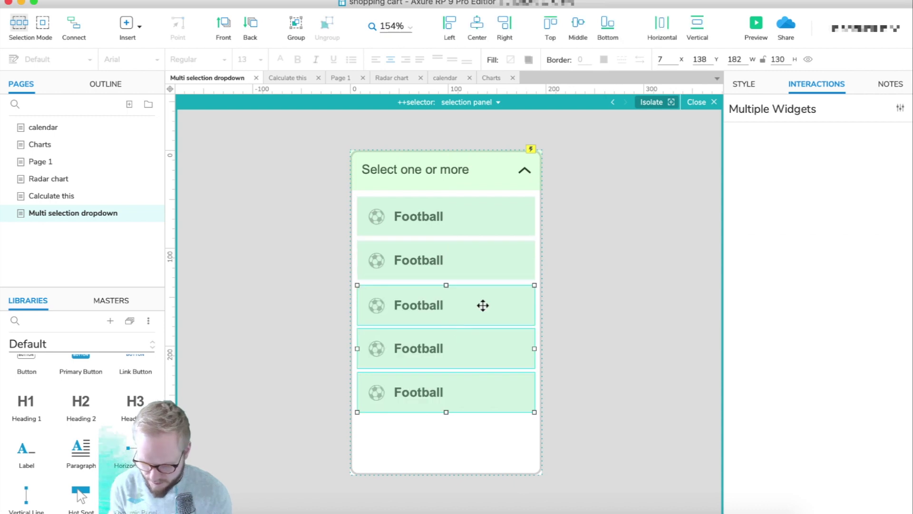
Nudge the Football copies up to tighten their spacing and open the second option for editing
{"action": "left_click", "coordinate": [471, 268], "text": "shift"}
{"action": "key", "text": "Up"}
{"action": "key", "text": "Up"}
{"action": "key", "text": "Up"}
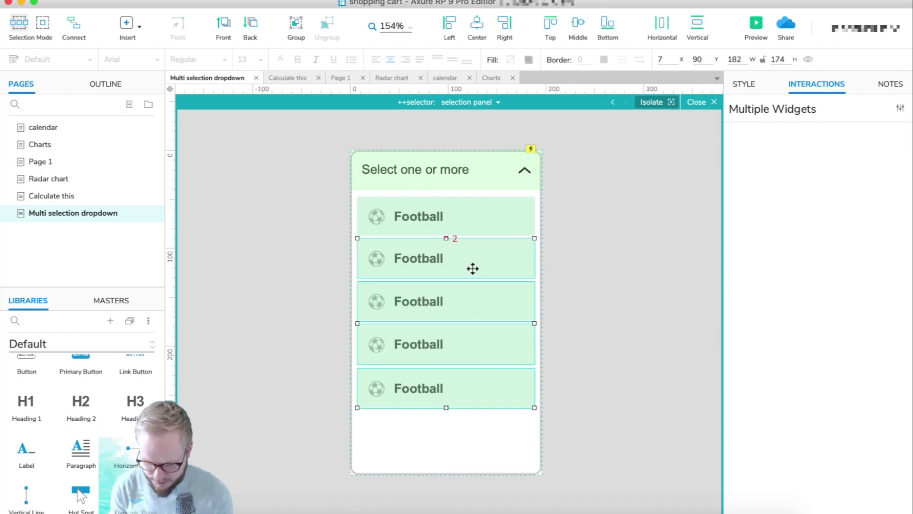
{"action": "key", "text": "Escape"}
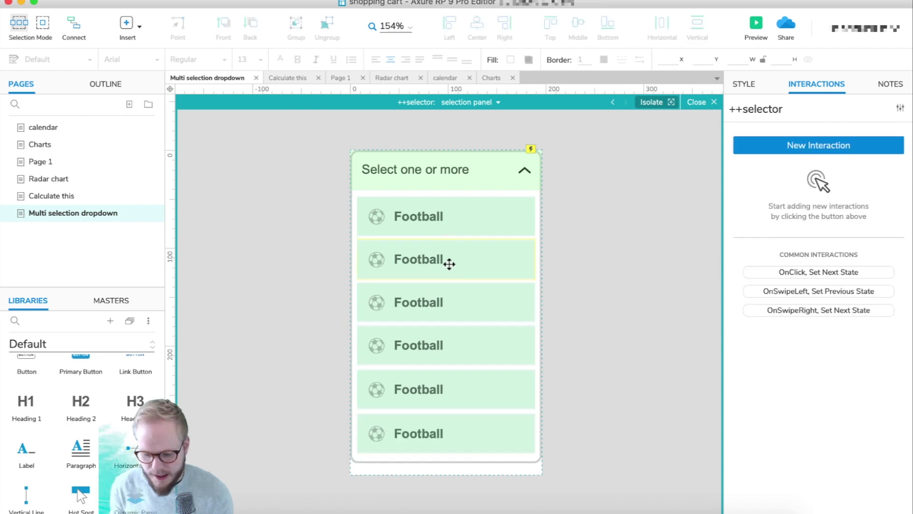
{"action": "double_click", "coordinate": [410, 259]}
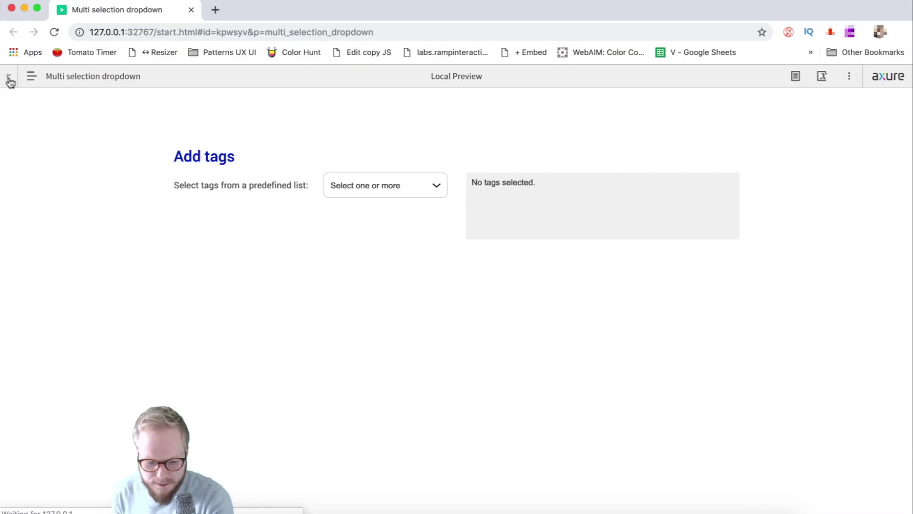
In the browser preview, hide the player toolbar, expand the dropdown and select Basketball, Swimming and Track and field
{"action": "left_click", "coordinate": [10, 80]}
{"action": "left_click", "coordinate": [408, 165]}
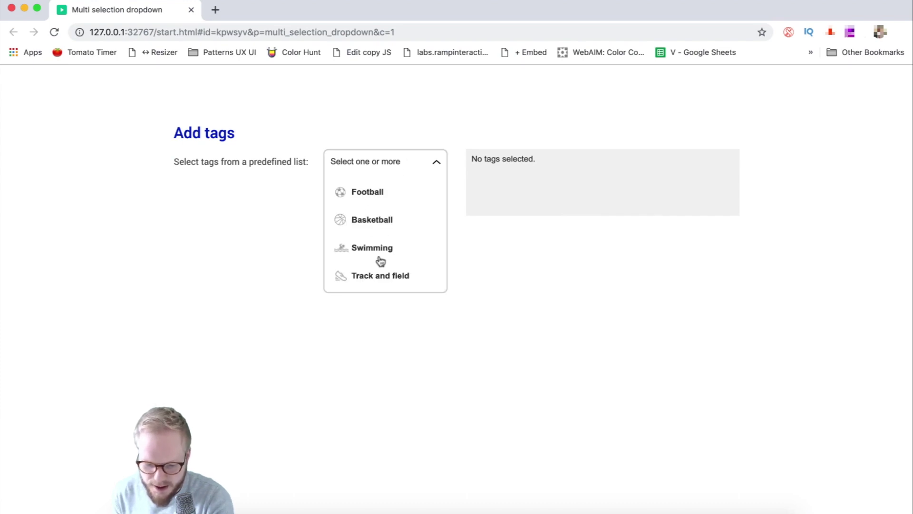
{"action": "left_click", "coordinate": [379, 221]}
{"action": "left_click", "coordinate": [382, 257]}
{"action": "left_click", "coordinate": [383, 274]}
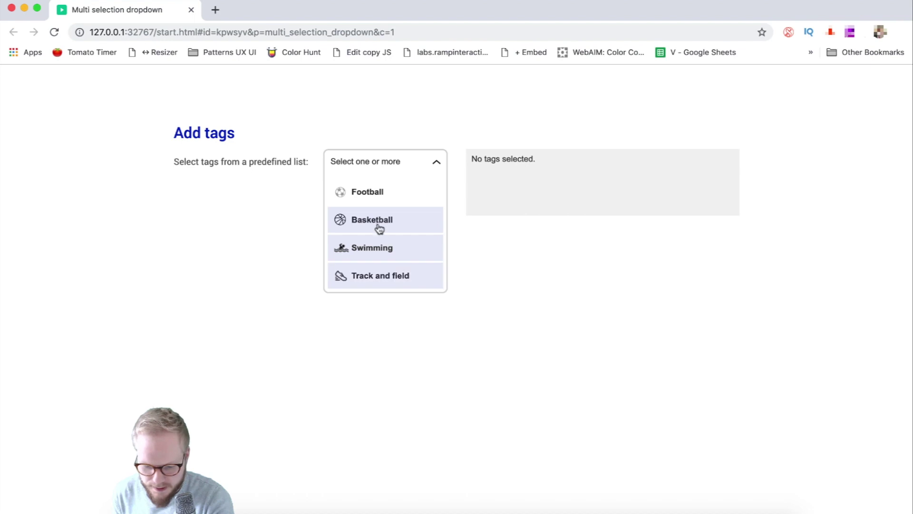
Test toggling the Football, Basketball, Swimming and Track and field options on and off in various combinations
{"action": "left_click", "coordinate": [377, 198]}
{"action": "left_click", "coordinate": [376, 219]}
{"action": "left_click", "coordinate": [381, 249]}
{"action": "left_click", "coordinate": [384, 276]}
{"action": "left_click", "coordinate": [378, 247]}
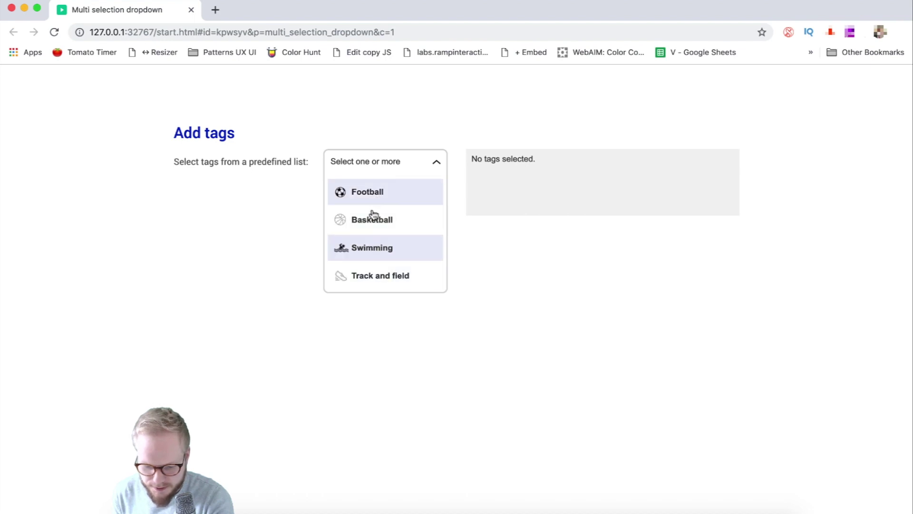
{"action": "left_click", "coordinate": [373, 217]}
{"action": "left_click", "coordinate": [373, 198]}
{"action": "left_click", "coordinate": [374, 215]}
{"action": "left_click", "coordinate": [382, 243]}
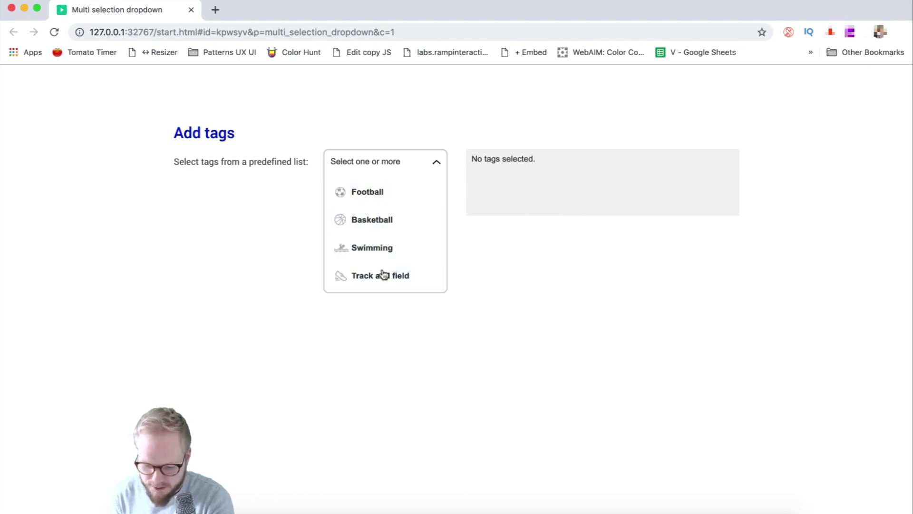
{"action": "left_click", "coordinate": [384, 274]}
{"action": "left_click", "coordinate": [376, 250]}
{"action": "left_click", "coordinate": [370, 220]}
{"action": "left_click", "coordinate": [373, 245]}
{"action": "left_click", "coordinate": [383, 276]}
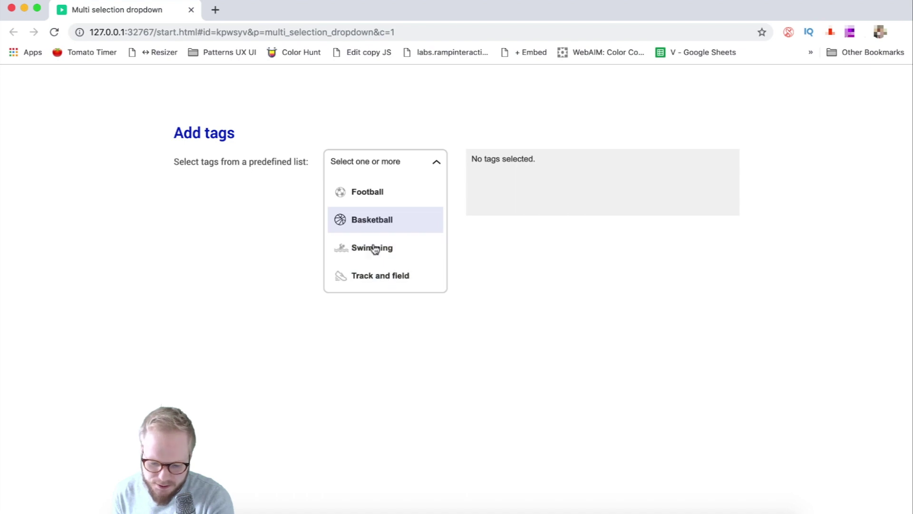
{"action": "left_click", "coordinate": [374, 248]}
{"action": "left_click", "coordinate": [369, 216]}
{"action": "left_click", "coordinate": [370, 200]}
{"action": "left_click", "coordinate": [369, 218]}
{"action": "left_click", "coordinate": [380, 257]}
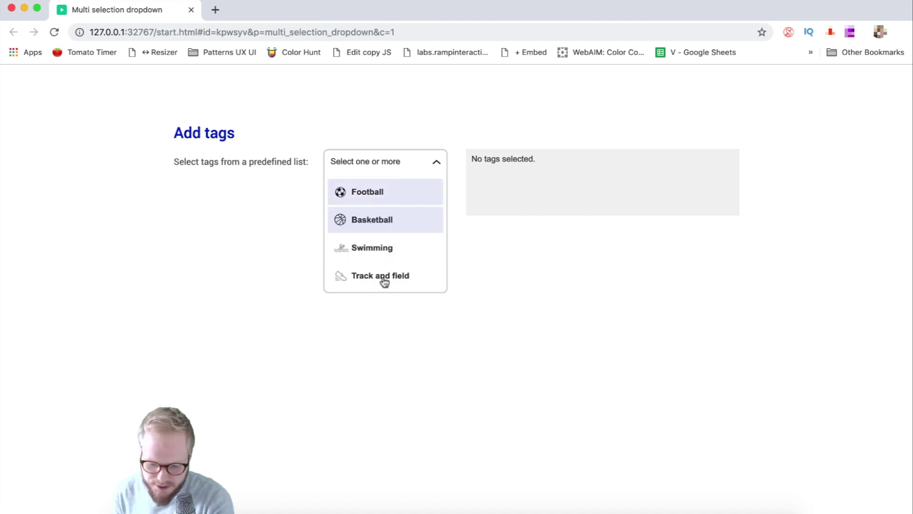
Select Track and field and deselect Basketball in the preview's dropdown
{"action": "left_click", "coordinate": [384, 281]}
{"action": "left_click", "coordinate": [371, 223]}
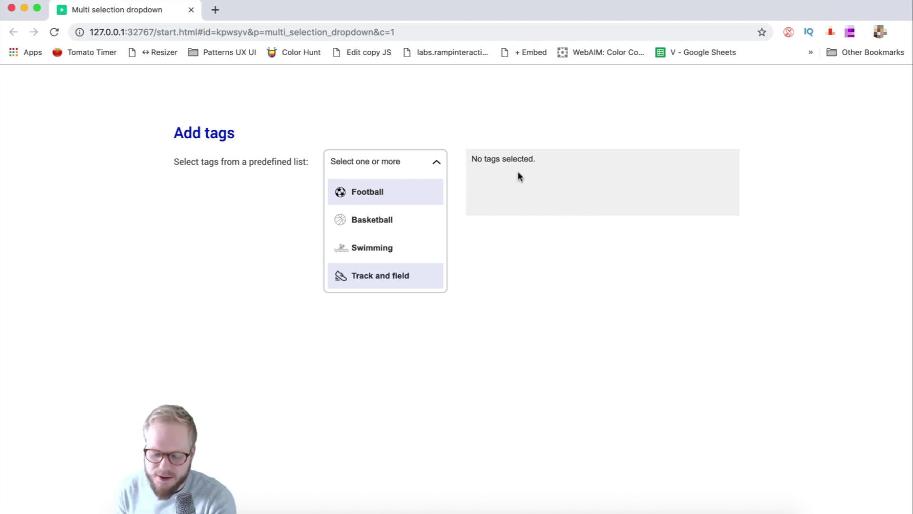
Switch back to Axure RP and name the "No tags selected." box ++Results
{"action": "key", "text": "super+Tab"}
{"action": "scroll", "coordinate": [603, 190], "scroll_direction": "right", "scroll_amount": 2}
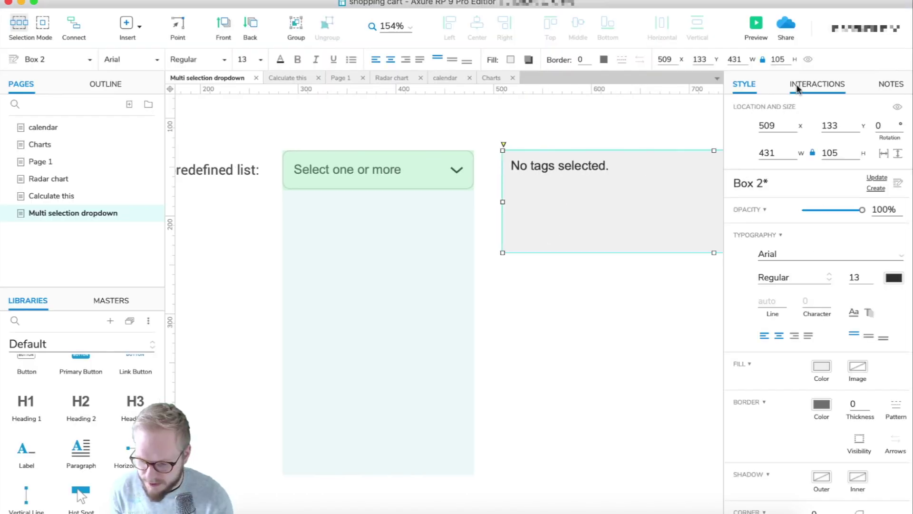
{"action": "left_click", "coordinate": [837, 84]}
{"action": "left_click", "coordinate": [809, 113]}
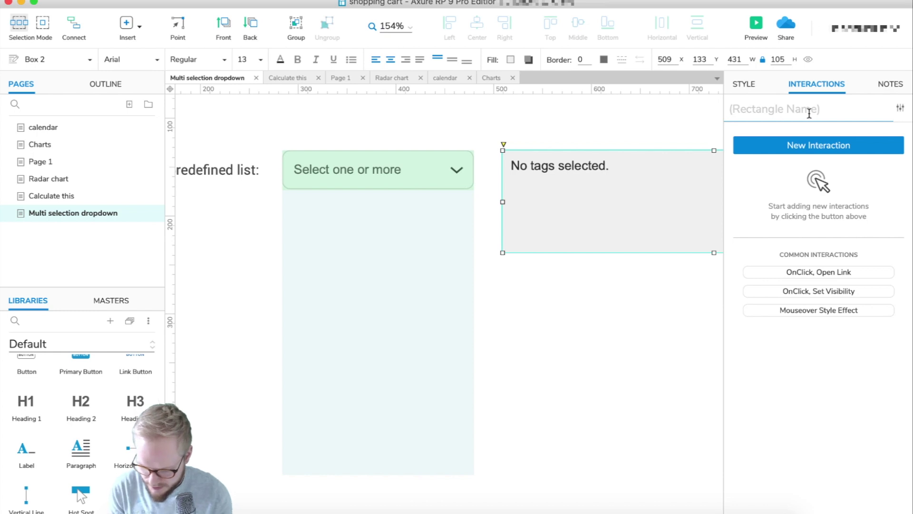
{"action": "type", "text": "++Results"}
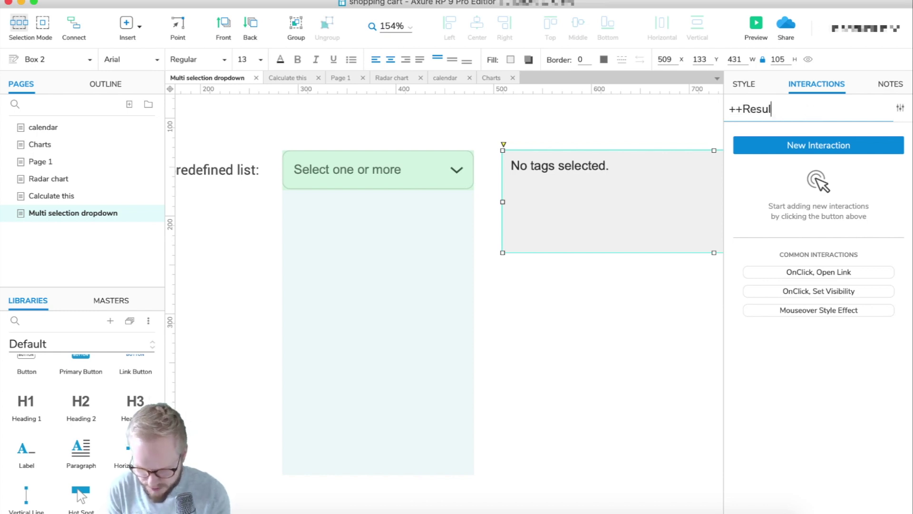
Open the dropdown's selection panel state and open its Football option for editing in the Default state
{"action": "left_click", "coordinate": [378, 239]}
{"action": "double_click", "coordinate": [377, 239]}
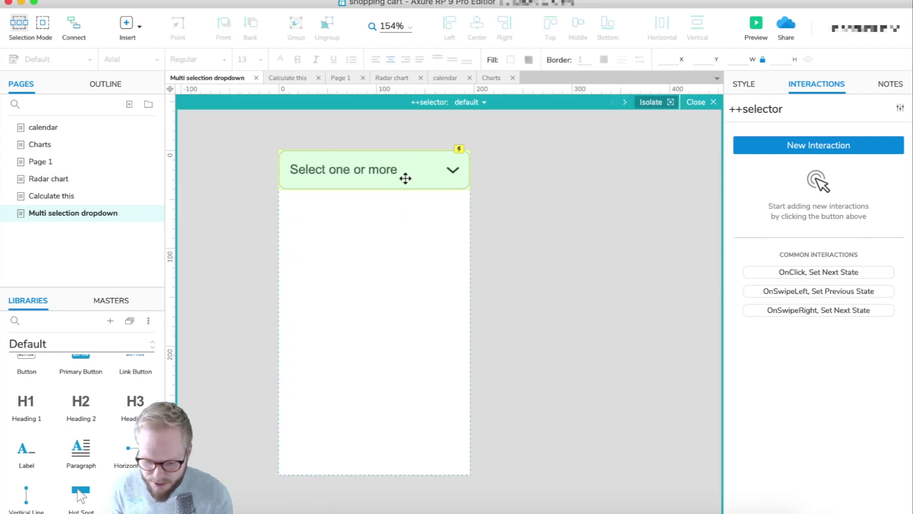
{"action": "left_click", "coordinate": [458, 109]}
{"action": "left_click", "coordinate": [508, 134]}
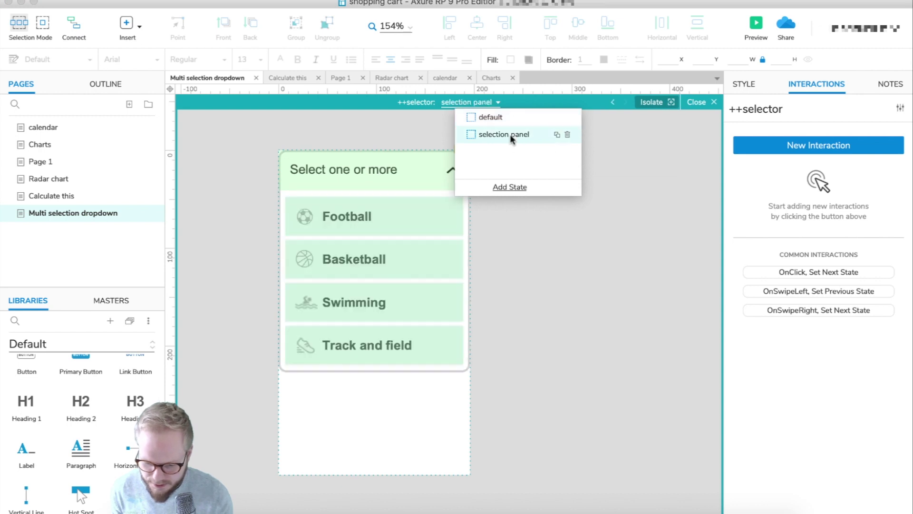
{"action": "left_click", "coordinate": [400, 206]}
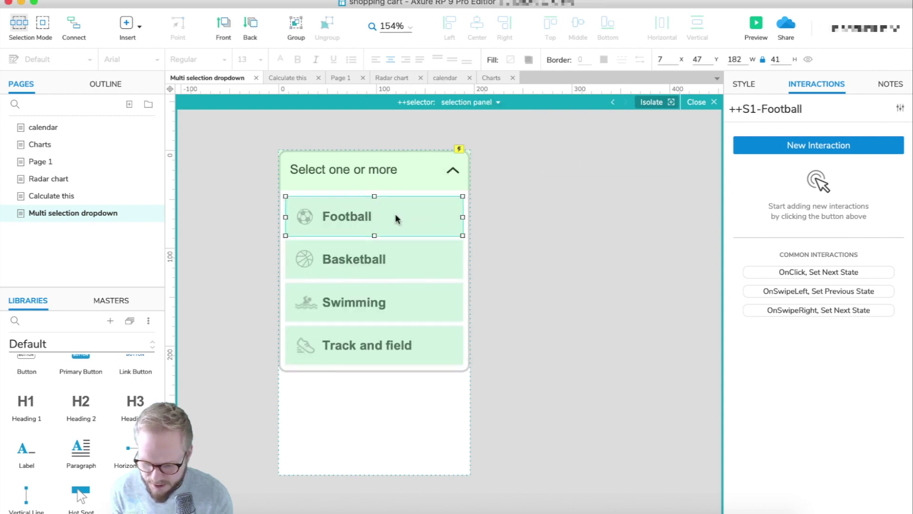
{"action": "double_click", "coordinate": [396, 215]}
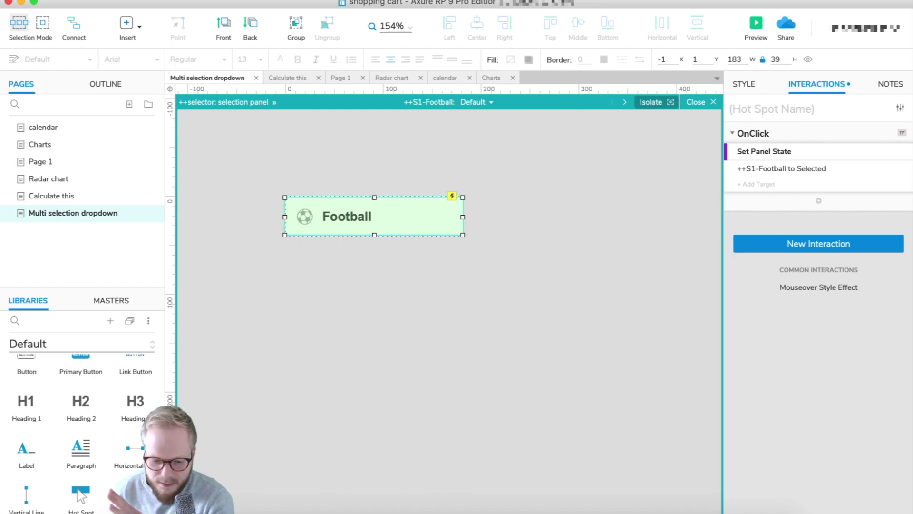
Enlarge the global variables dialog and add a variable named S1Football with a default value of 0
{"action": "left_click", "coordinate": [211, 0]}
{"action": "left_click", "coordinate": [242, 53]}
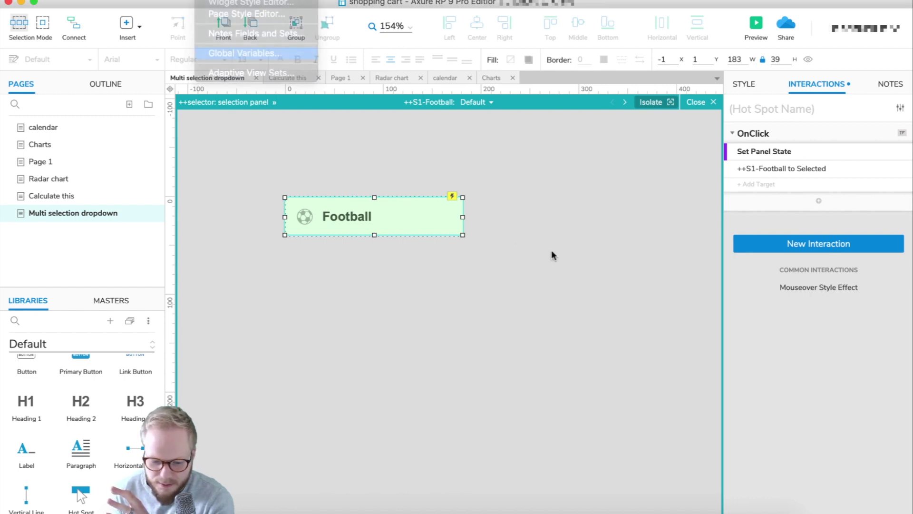
{"action": "left_click", "coordinate": [384, 329]}
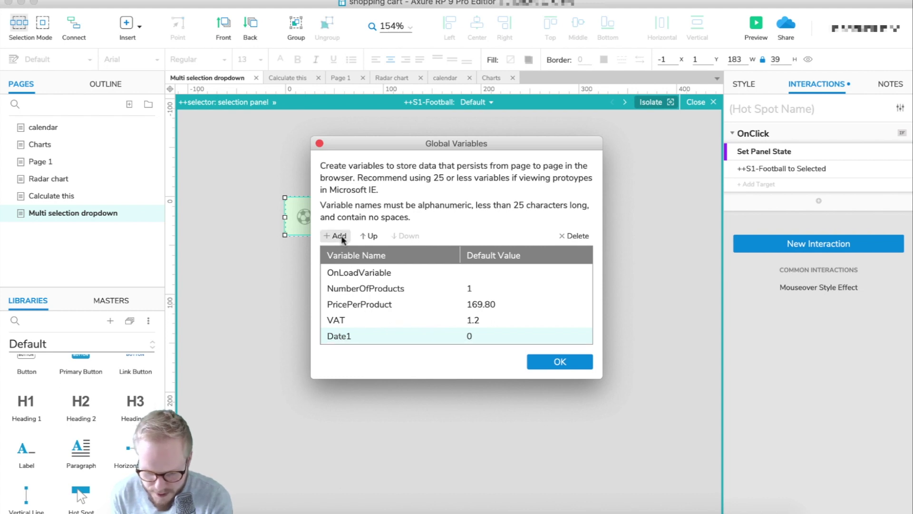
{"action": "left_click_drag", "start_coordinate": [597, 378], "coordinate": [661, 478]}
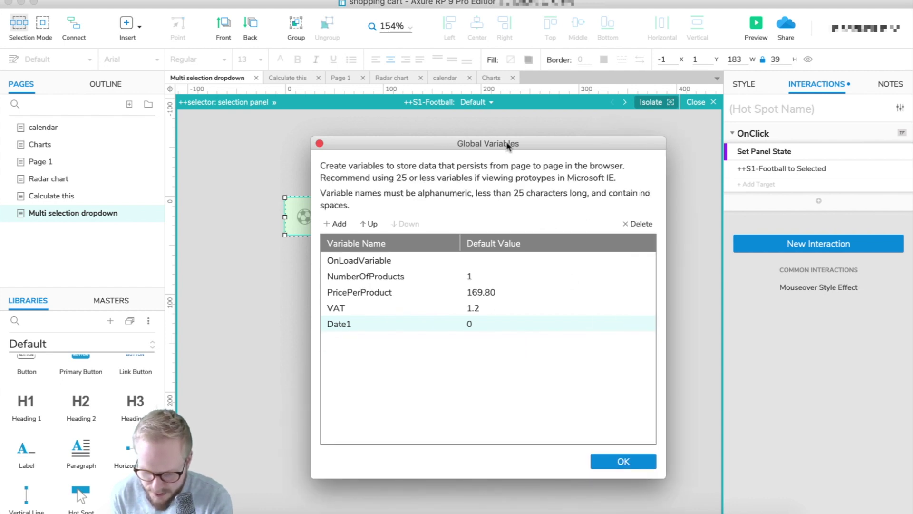
{"action": "left_click_drag", "start_coordinate": [508, 143], "coordinate": [648, 57]}
{"action": "left_click", "coordinate": [476, 137]}
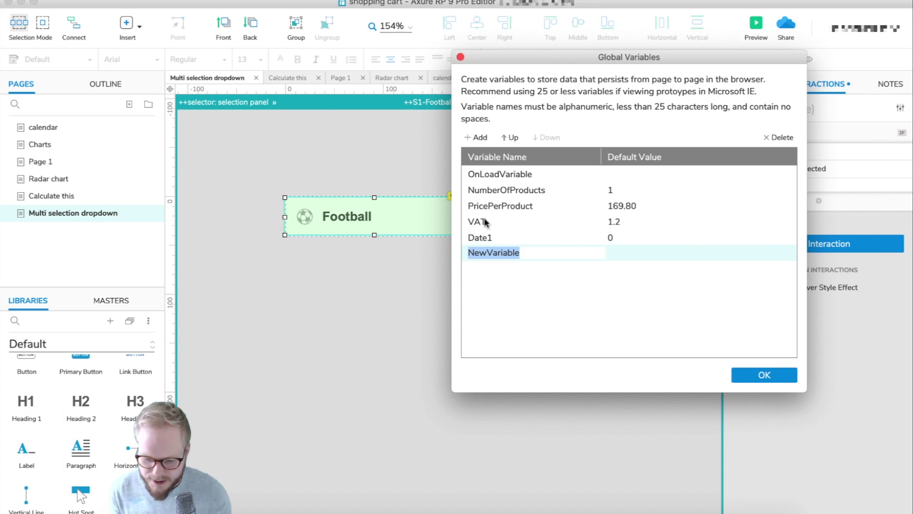
{"action": "left_click", "coordinate": [533, 253]}
{"action": "key", "text": "super+a"}
{"action": "type", "text": "S1Foo"}
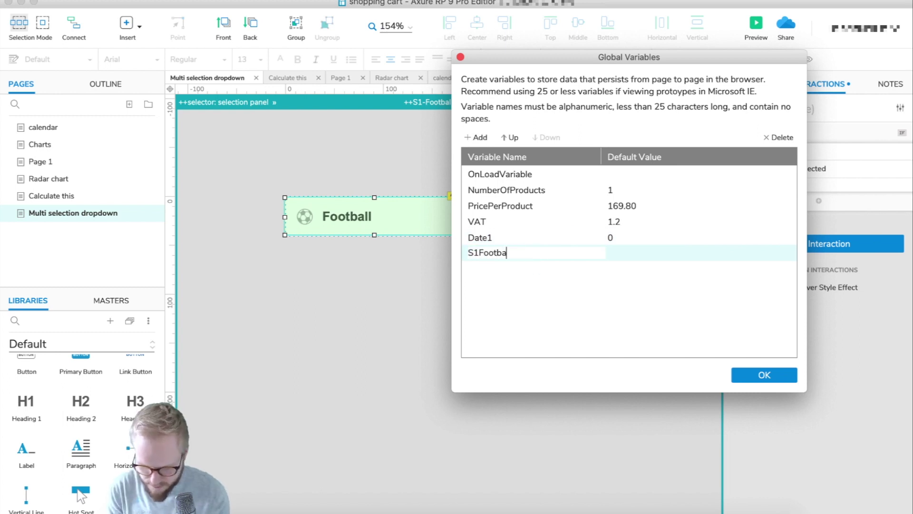
{"action": "left_click", "coordinate": [634, 251]}
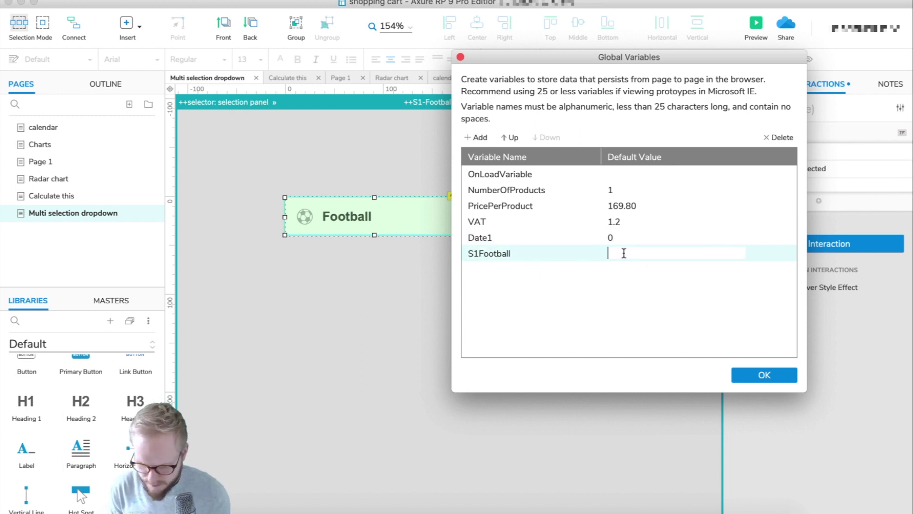
{"action": "type", "text": "0"}
Add global variables S2Basketball and S3Swimming, each with a default value of 0
{"action": "left_click", "coordinate": [477, 137]}
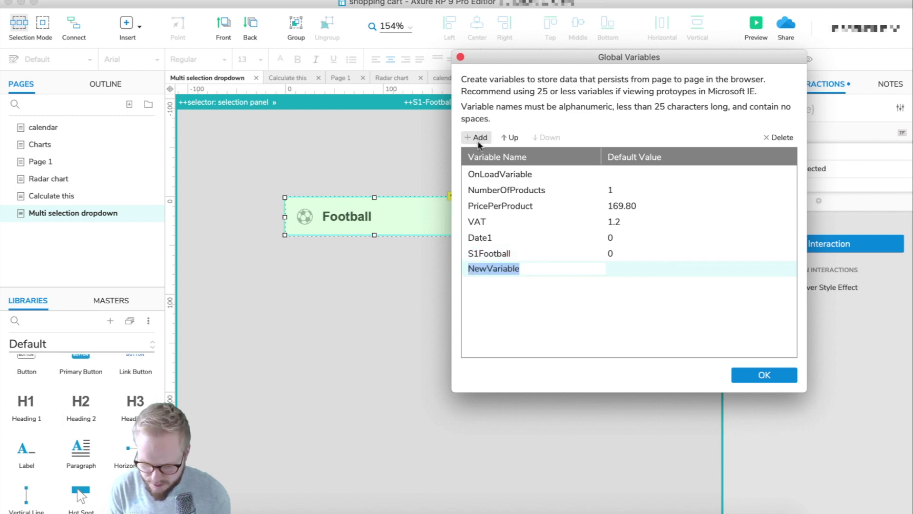
{"action": "type", "text": "S3"}
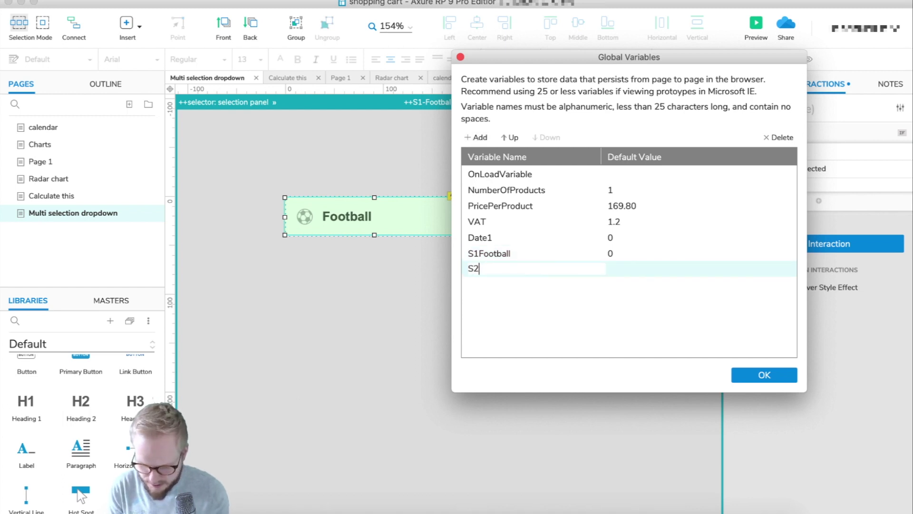
{"action": "type", "text": "Basketball"}
{"action": "left_click", "coordinate": [644, 271]}
{"action": "type", "text": "0"}
{"action": "left_click", "coordinate": [476, 139]}
{"action": "type", "text": "S3Swimming"}
{"action": "left_click", "coordinate": [638, 287]}
{"action": "type", "text": "0"}
Add a global variable S4Trackandfield with a default value of 0 and save the variable list
{"action": "left_click", "coordinate": [478, 137]}
{"action": "type", "text": "S4"}
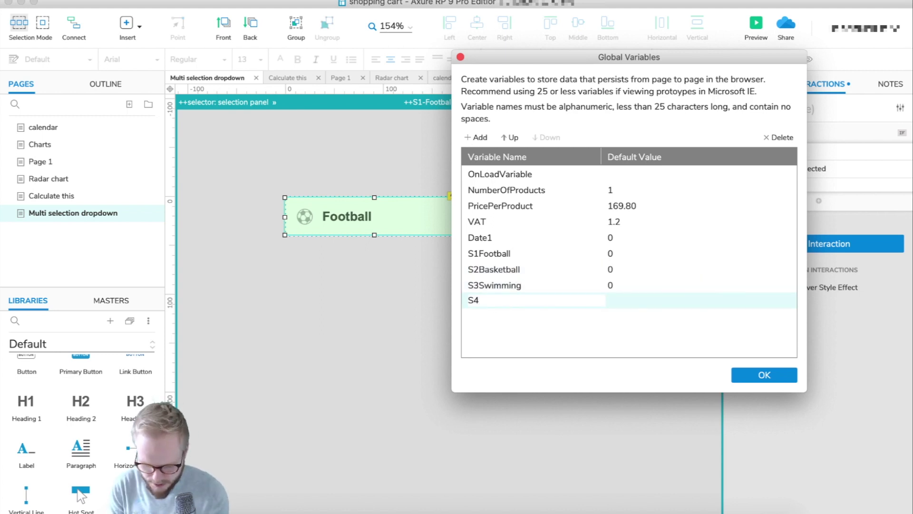
{"action": "type", "text": "Trackandfield"}
{"action": "left_click", "coordinate": [638, 300]}
{"action": "type", "text": "0"}
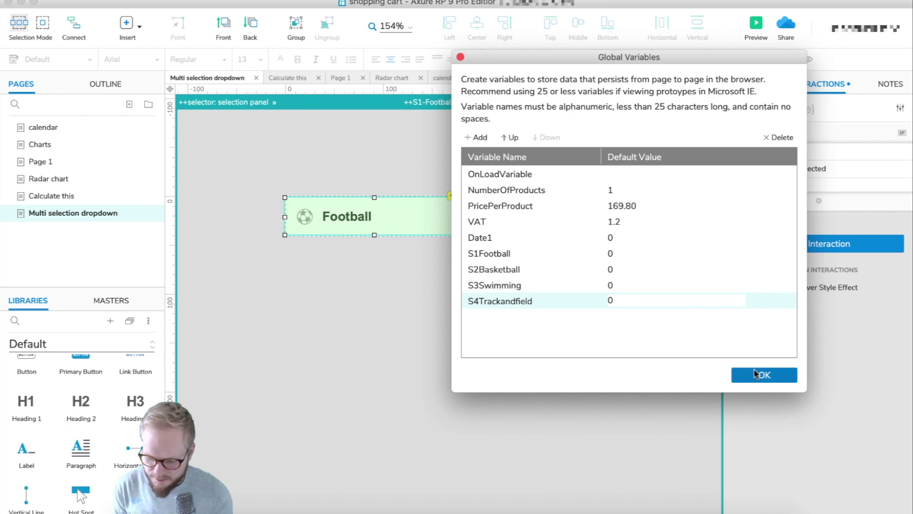
{"action": "left_click", "coordinate": [746, 375]}
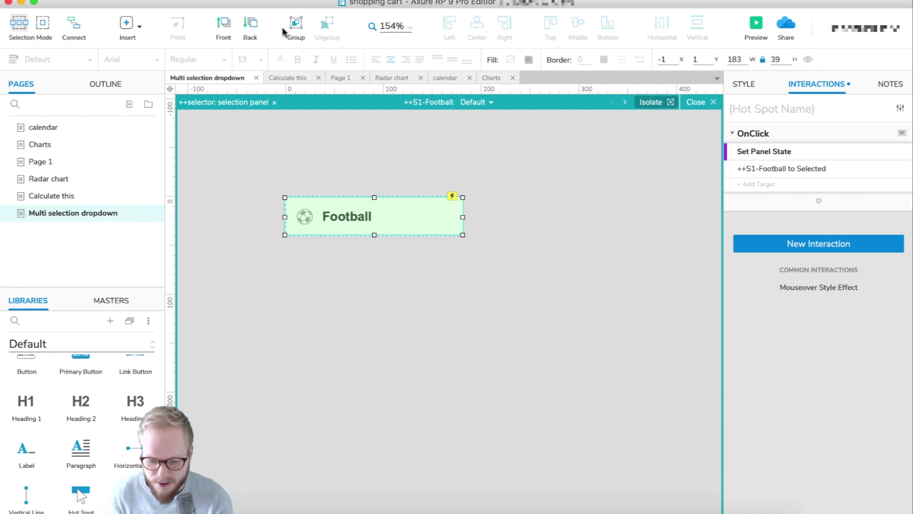
Reopen the global variables, clear S1Football's default value and open S2Basketball's default value for editing
{"action": "left_click", "coordinate": [211, 1]}
{"action": "left_click", "coordinate": [246, 53]}
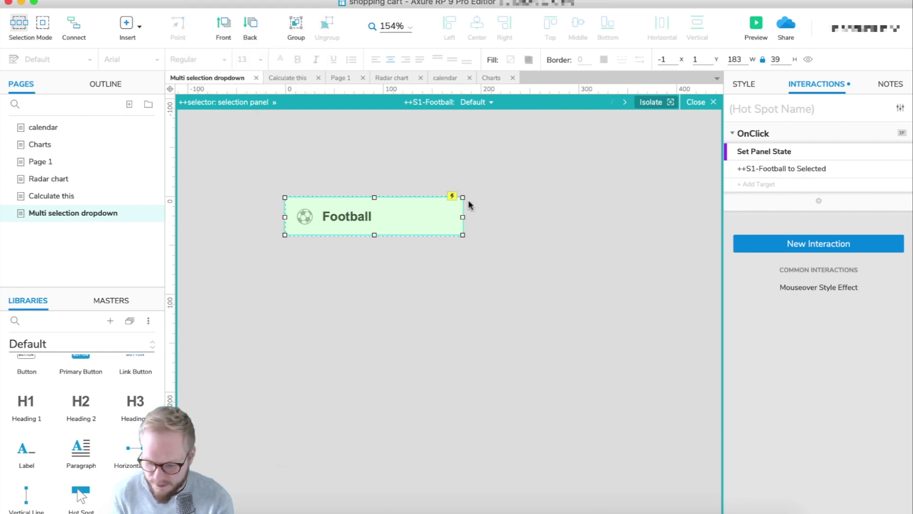
{"action": "left_click", "coordinate": [449, 290]}
{"action": "left_click", "coordinate": [444, 306]}
{"action": "left_click", "coordinate": [446, 307]}
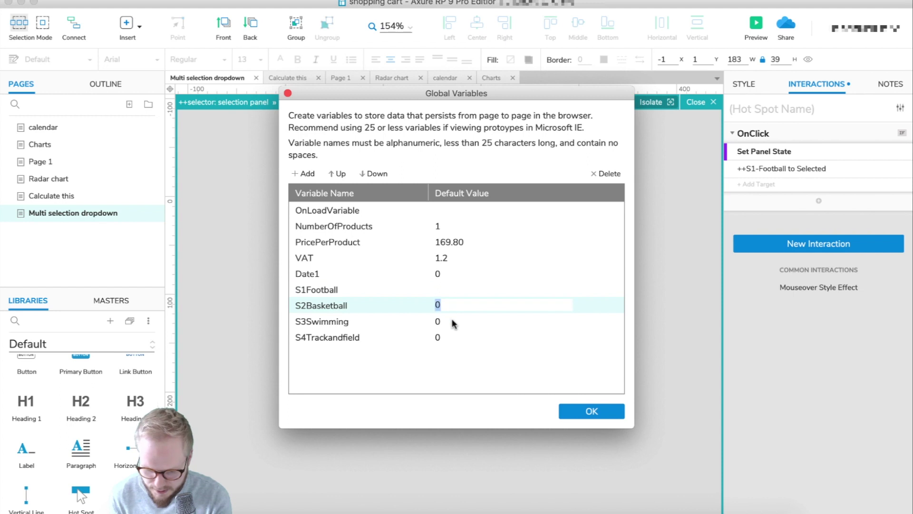
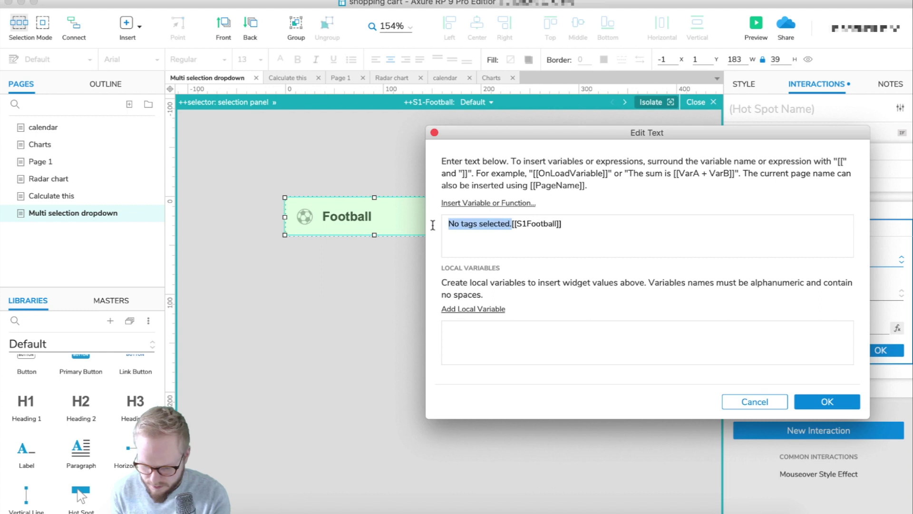
Remove "No tags selected." from the ++Results text value and add [[S2Basketball]], [[S3Swimming]] and [[S4Trackandfield]] on separate lines below [[S1Football]]
{"action": "left_click", "coordinate": [482, 203]}
{"action": "left_click", "coordinate": [510, 356]}
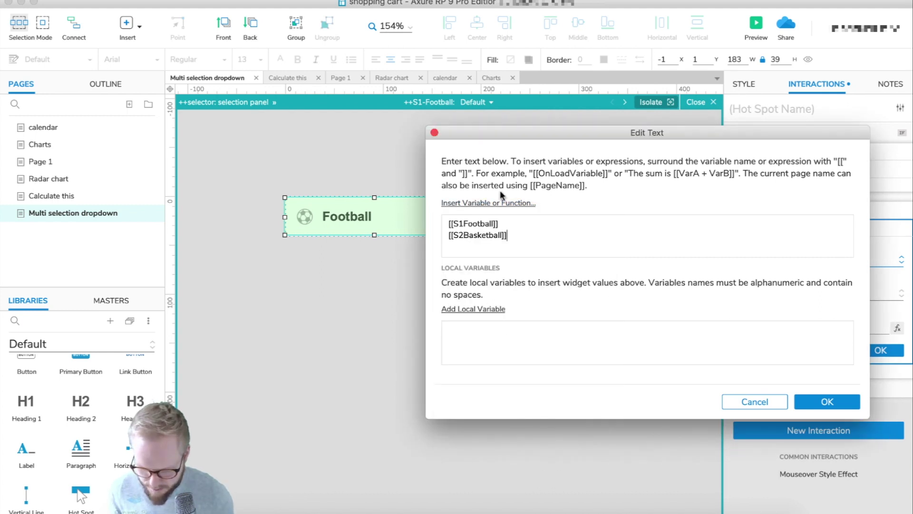
{"action": "left_click", "coordinate": [501, 202]}
{"action": "left_click", "coordinate": [497, 374]}
{"action": "left_click", "coordinate": [499, 203]}
{"action": "left_click", "coordinate": [511, 390]}
{"action": "left_click", "coordinate": [535, 234]}
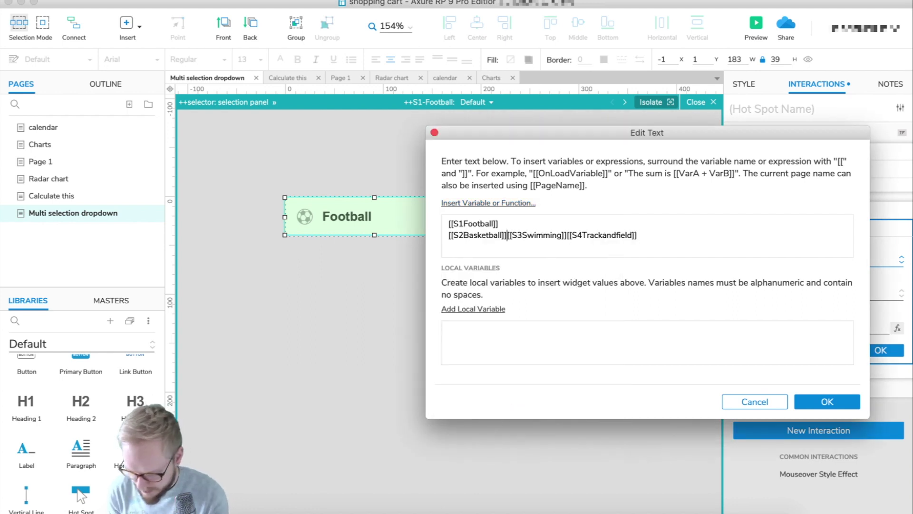
{"action": "key", "text": "Return"}
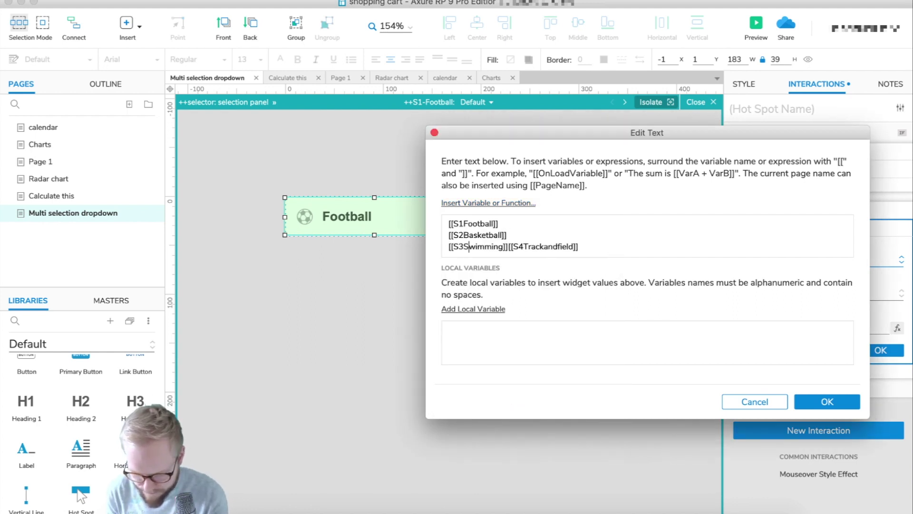
{"action": "key", "text": "Return"}
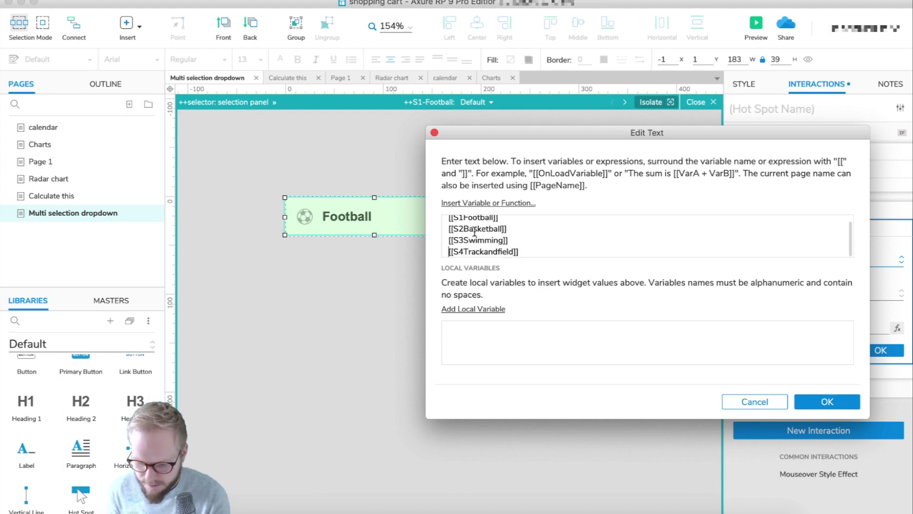
{"action": "left_click", "coordinate": [827, 402]}
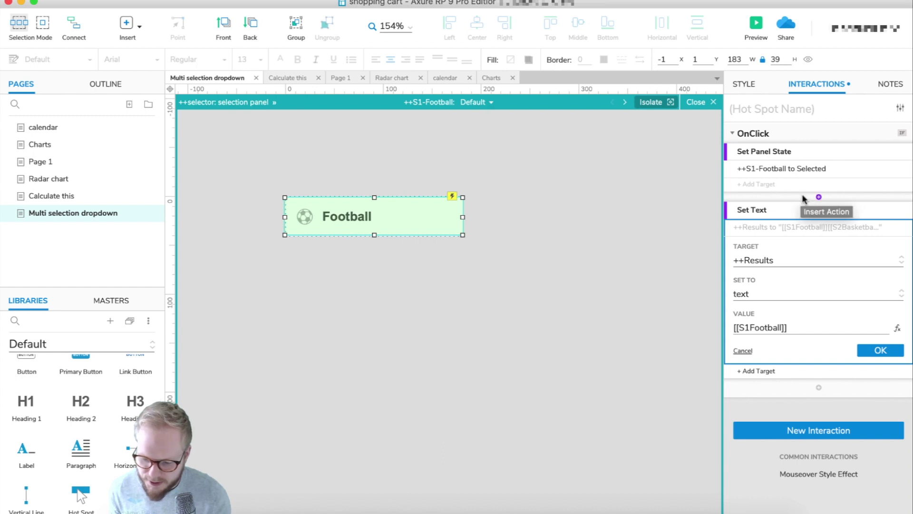
Add a Set Variable Value action to the Football hot spot that sets S1Football to "Football"
{"action": "left_click", "coordinate": [820, 389]}
{"action": "scroll", "coordinate": [799, 456], "scroll_direction": "down", "scroll_amount": 15}
{"action": "scroll", "coordinate": [818, 469], "scroll_direction": "down", "scroll_amount": 5}
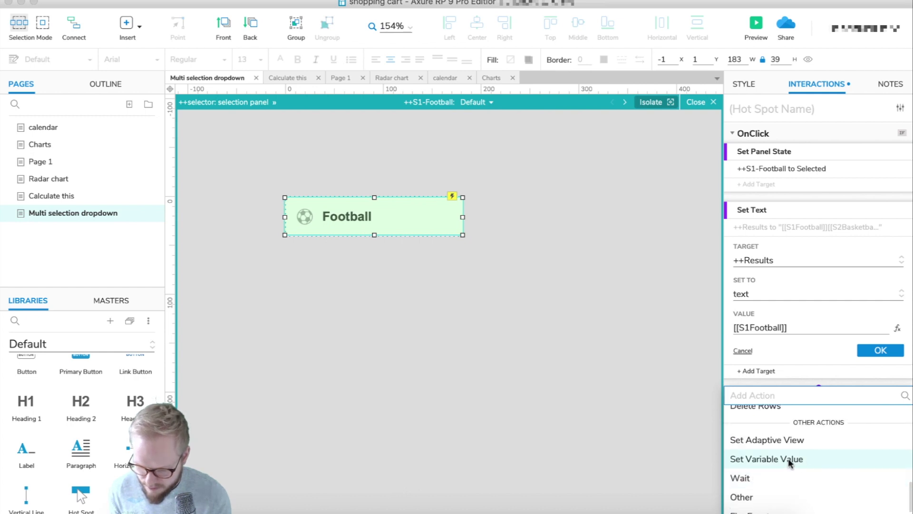
{"action": "left_click", "coordinate": [798, 459]}
{"action": "left_click", "coordinate": [767, 384]}
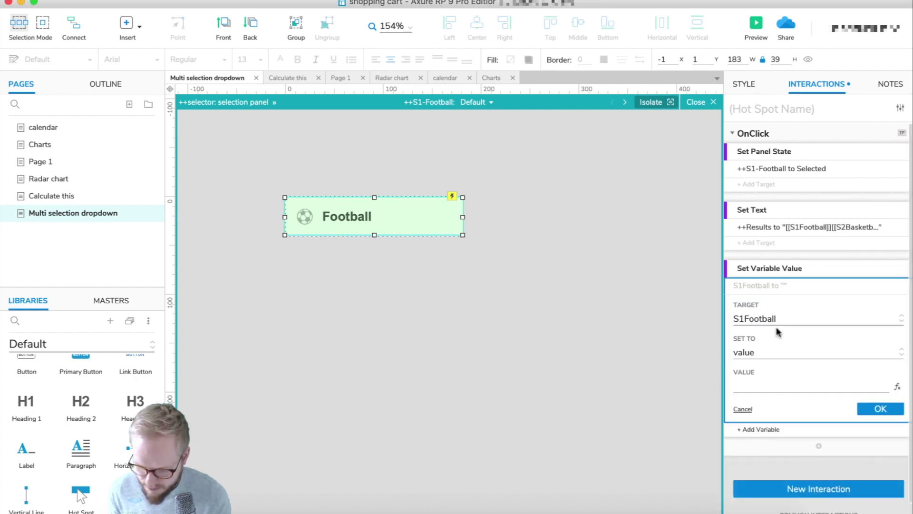
{"action": "left_click", "coordinate": [786, 386]}
{"action": "type", "text": "Football"}
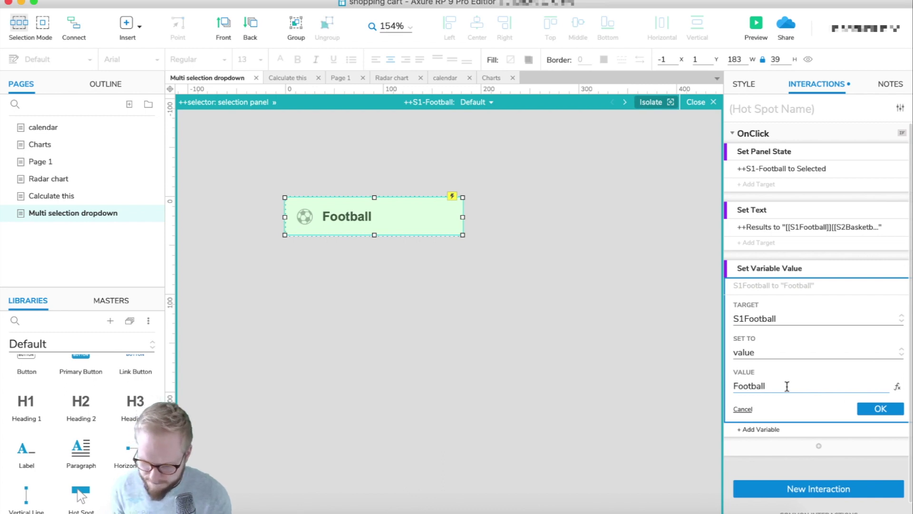
{"action": "left_click", "coordinate": [880, 408]}
Move the Set Variable Value action above the Set Text action and reselect the Football hot spot
{"action": "left_click_drag", "start_coordinate": [817, 277], "coordinate": [800, 197]}
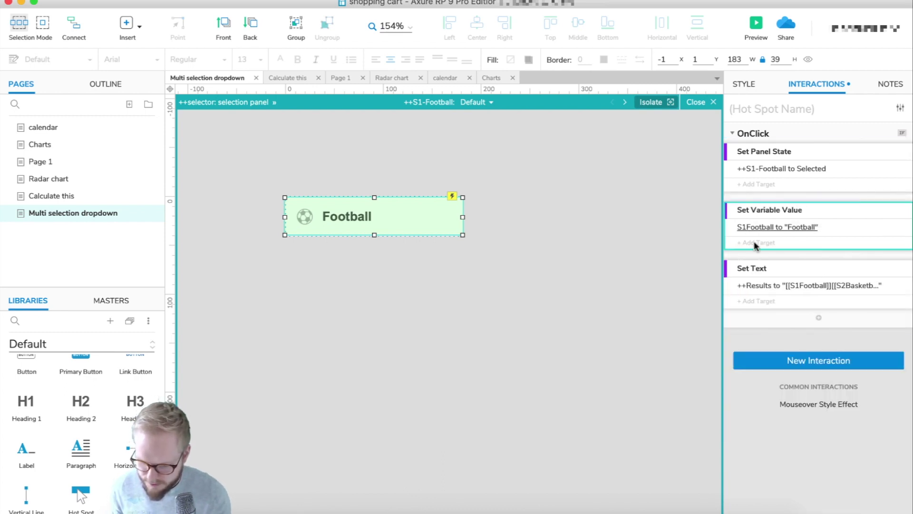
{"action": "left_click", "coordinate": [648, 264]}
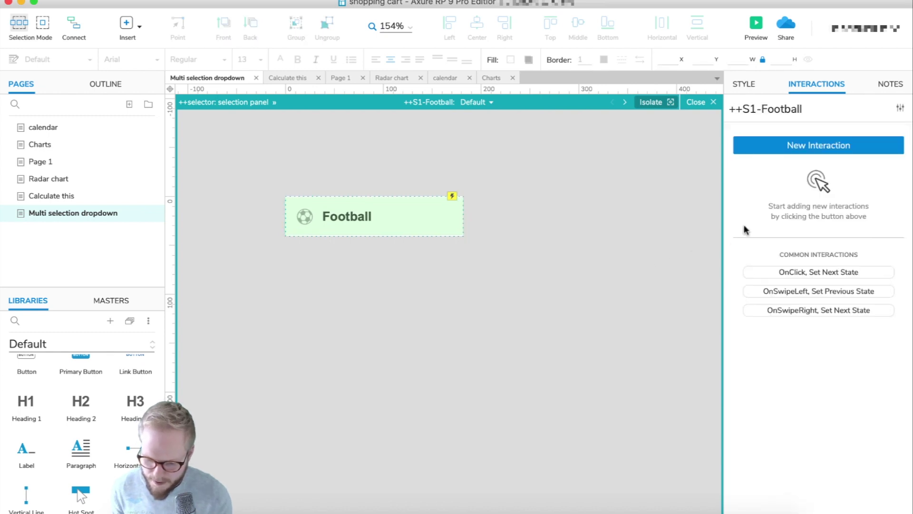
{"action": "left_click", "coordinate": [302, 213]}
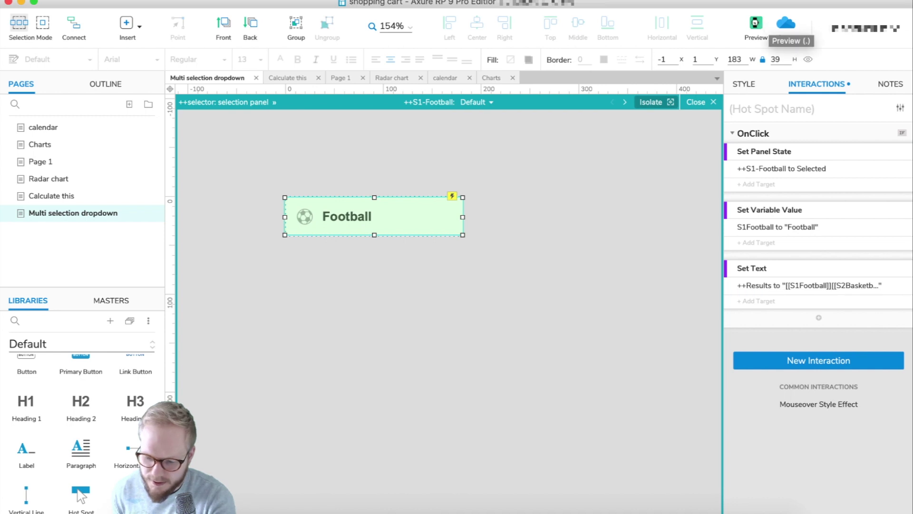
Preview the page in the browser, hide the player toolbar, expand the dropdown and select Football
{"action": "left_click", "coordinate": [755, 25]}
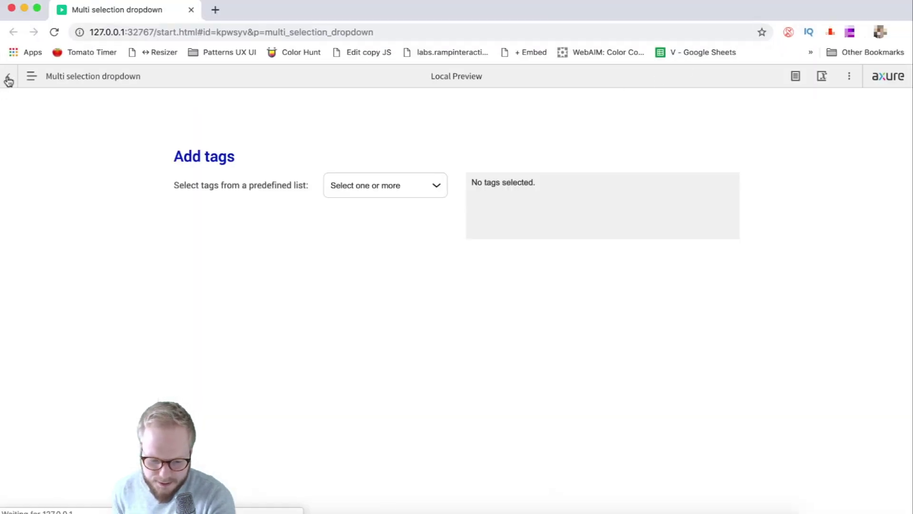
{"action": "left_click", "coordinate": [8, 80]}
{"action": "left_click", "coordinate": [409, 170]}
{"action": "left_click", "coordinate": [395, 193]}
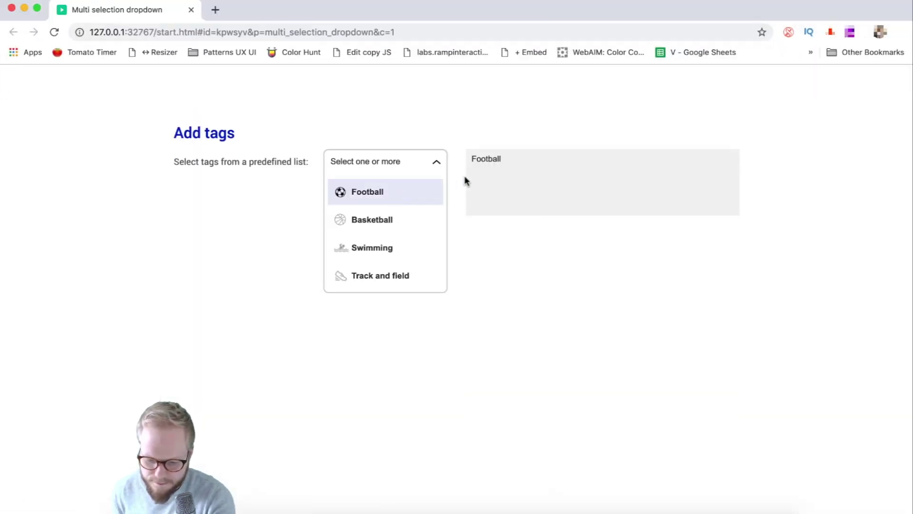
Test toggling the Basketball and Football options in the previewed dropdown, and close the preview tab
{"action": "left_click", "coordinate": [379, 222]}
{"action": "left_click", "coordinate": [379, 197]}
{"action": "left_click", "coordinate": [376, 198]}
{"action": "left_click", "coordinate": [374, 197]}
{"action": "left_click", "coordinate": [376, 196]}
{"action": "left_click", "coordinate": [375, 196]}
{"action": "left_click", "coordinate": [432, 170]}
{"action": "left_click", "coordinate": [191, 10]}
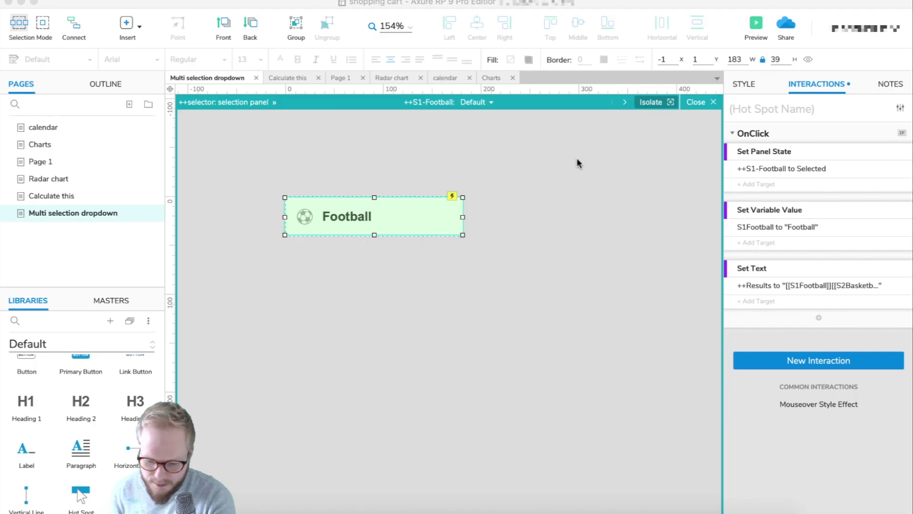
Copy the Set Variable Value and Set Text actions from the Default-state Football hot spot to the Selected-state Football hot spot
{"action": "left_click", "coordinate": [783, 284]}
{"action": "left_click", "coordinate": [835, 218]}
{"action": "left_click", "coordinate": [836, 272], "text": "shift"}
{"action": "left_click", "coordinate": [572, 236]}
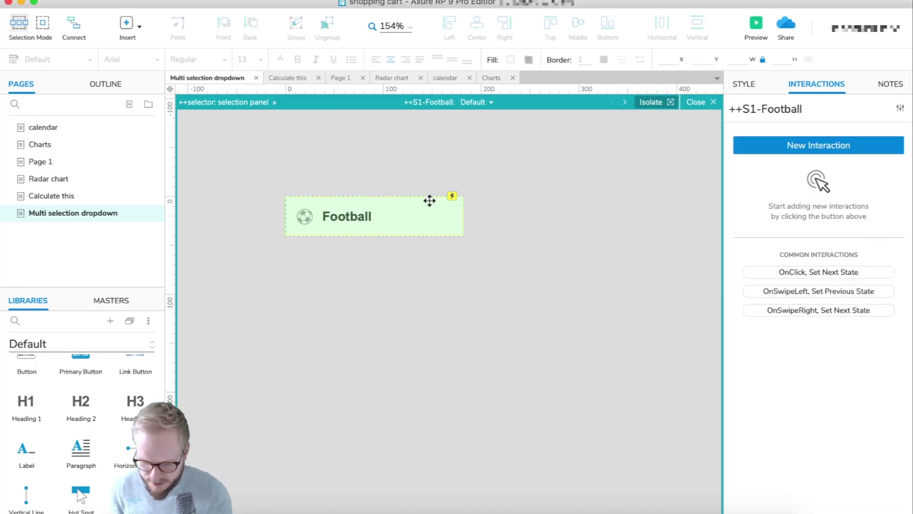
{"action": "left_click", "coordinate": [485, 102]}
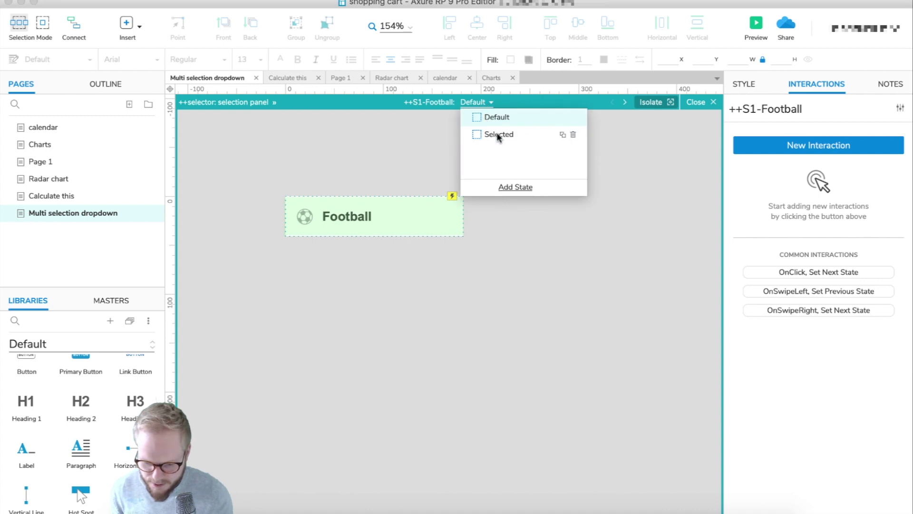
{"action": "left_click", "coordinate": [498, 135]}
{"action": "left_click", "coordinate": [438, 220]}
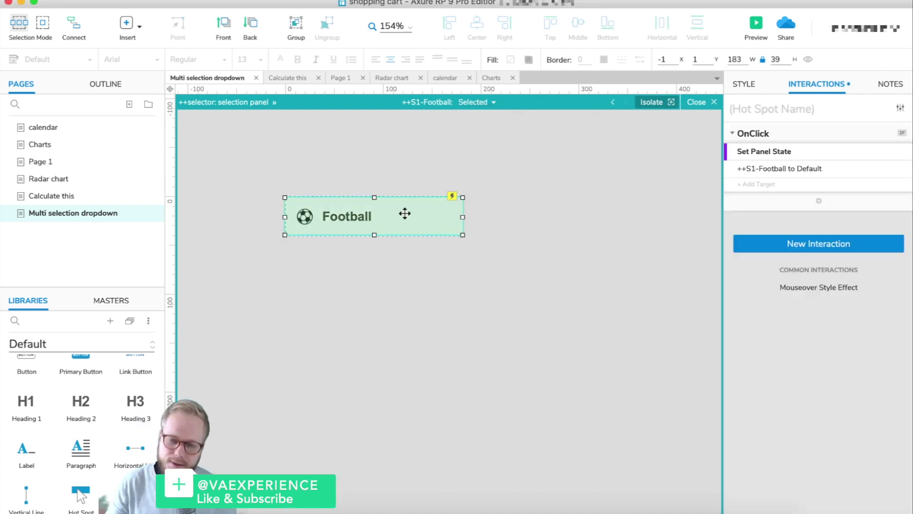
{"action": "left_click", "coordinate": [825, 151]}
{"action": "key", "text": "ctrl+v"}
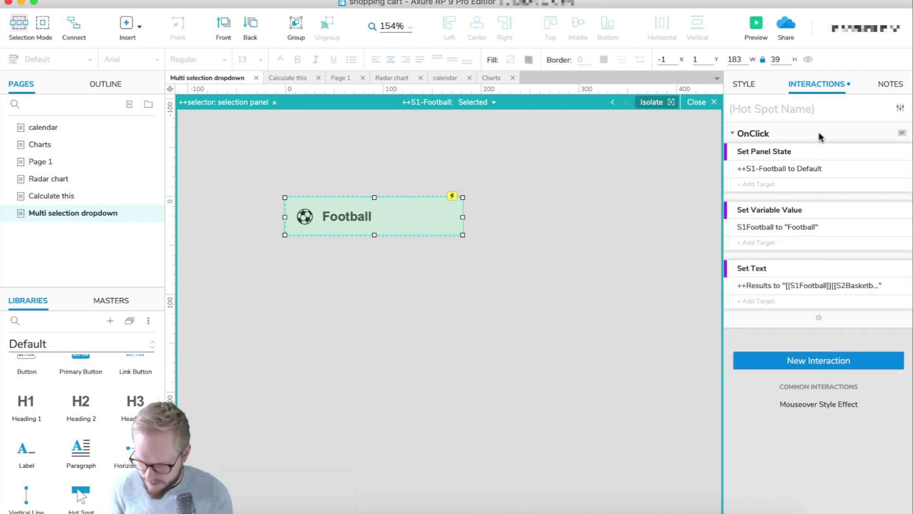
Clear the value assigned to S1Football in the Selected-state hot spot's Set Variable Value action
{"action": "left_click", "coordinate": [804, 228]}
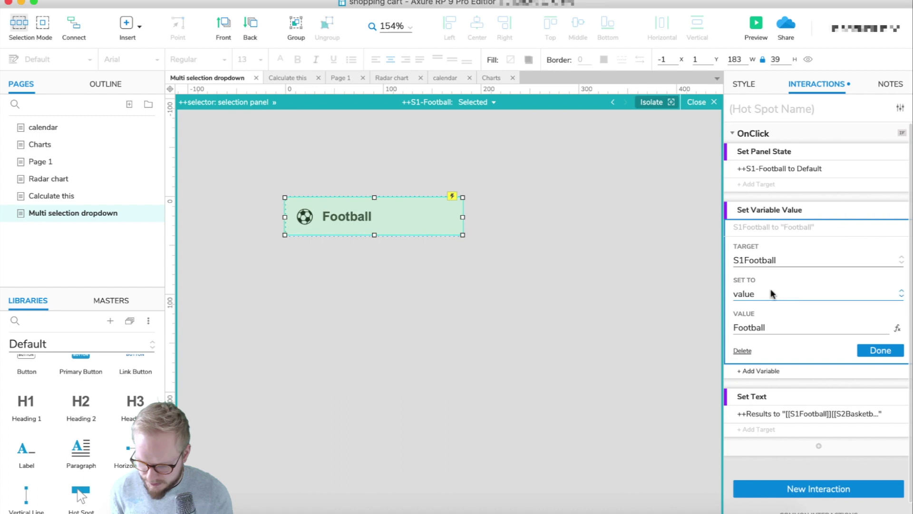
{"action": "key", "text": "super+a"}
{"action": "key", "text": "BackSpace"}
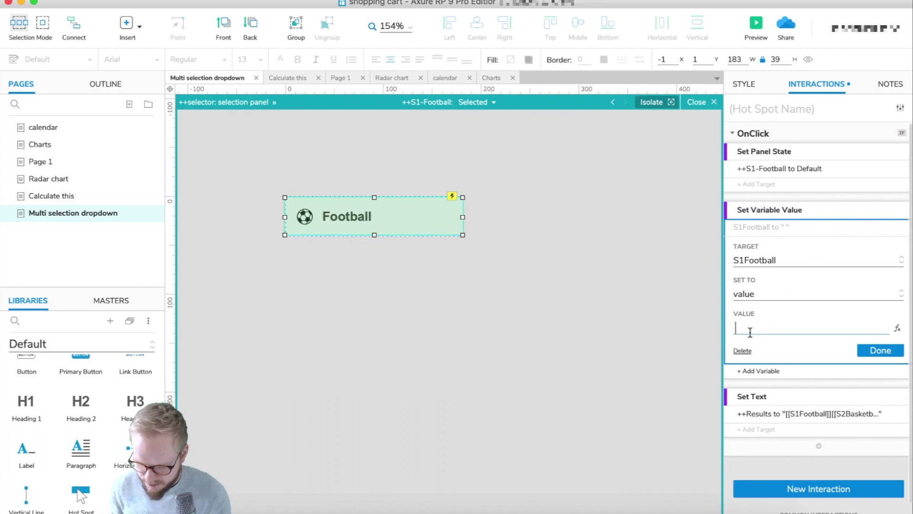
{"action": "left_click", "coordinate": [887, 352]}
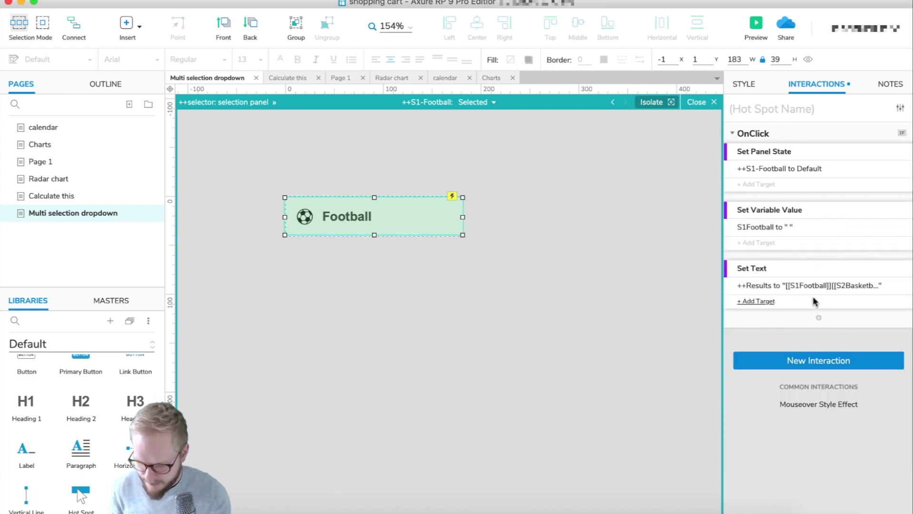
{"action": "left_click", "coordinate": [620, 235]}
Preview the page, toggle Football on and off in the expanded dropdown, and close the preview
{"action": "left_click", "coordinate": [756, 24]}
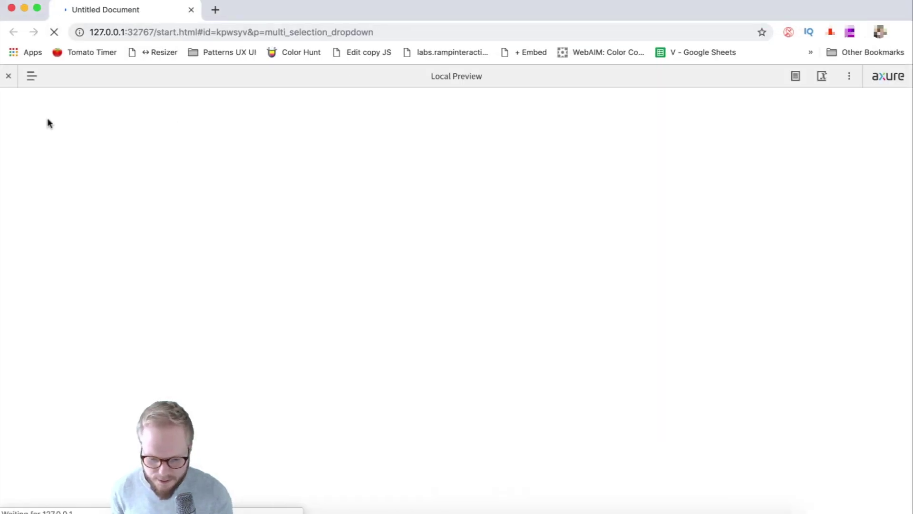
{"action": "left_click", "coordinate": [367, 185]}
{"action": "left_click", "coordinate": [382, 220]}
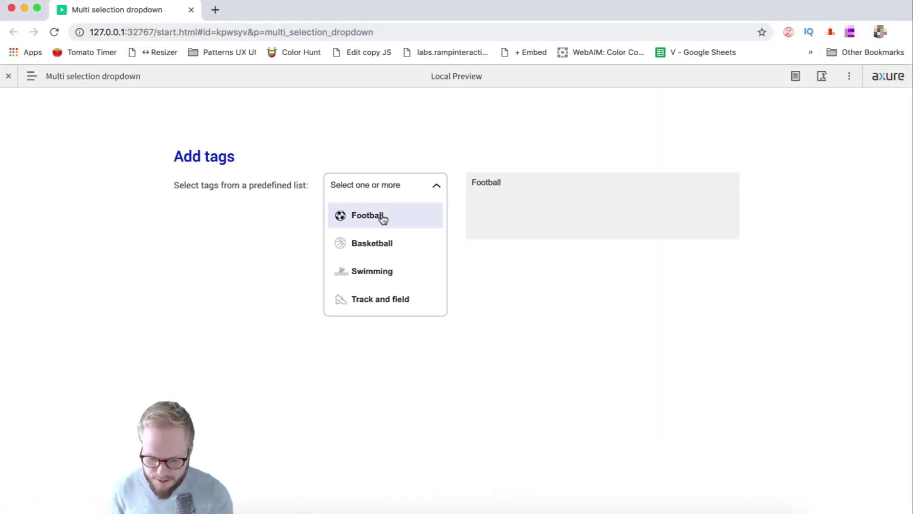
{"action": "left_click", "coordinate": [383, 220]}
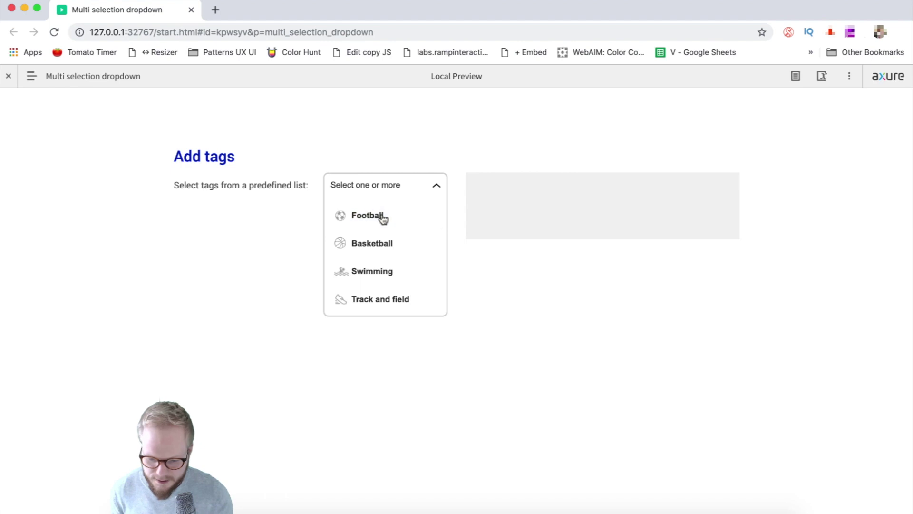
{"action": "left_click", "coordinate": [431, 187]}
{"action": "left_click", "coordinate": [8, 76]}
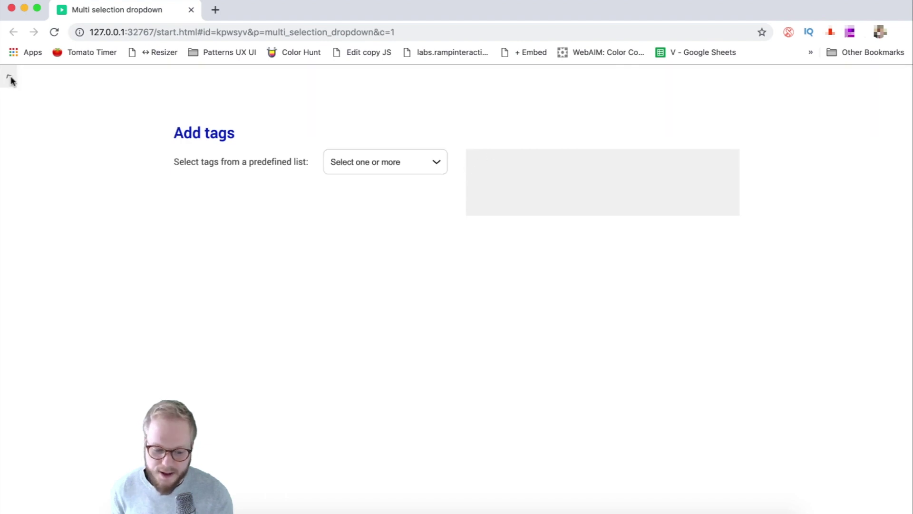
{"action": "left_click", "coordinate": [190, 10]}
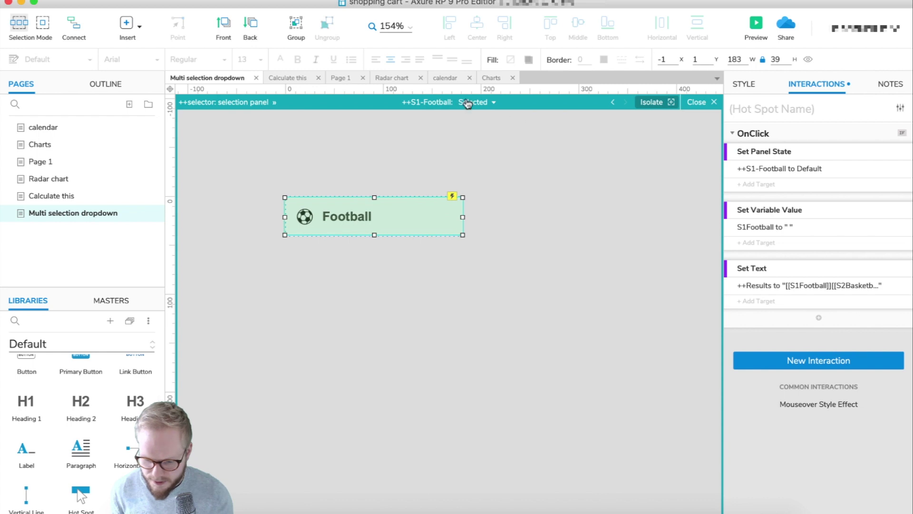
Copy the Set Variable Value and Set Text actions from the hot spot in Football's Default state
{"action": "left_click", "coordinate": [468, 103]}
{"action": "left_click", "coordinate": [478, 118]}
{"action": "left_click", "coordinate": [439, 212]}
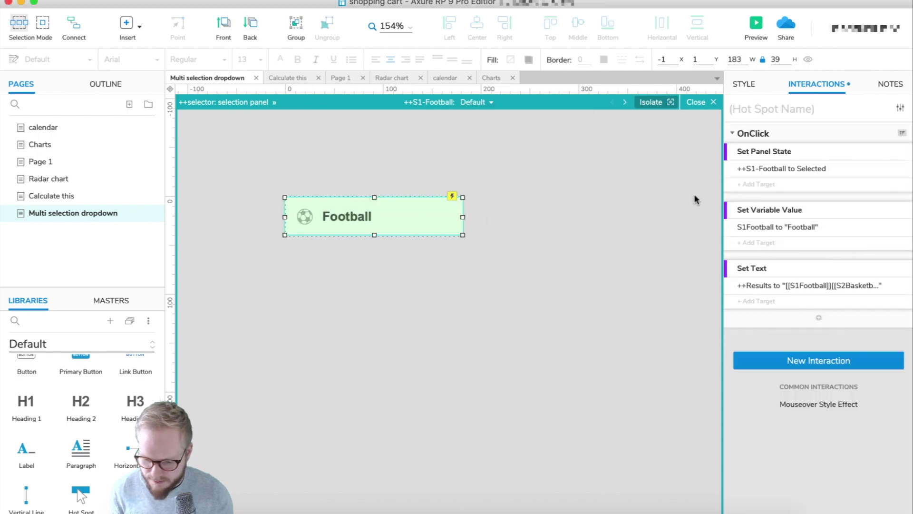
{"action": "left_click", "coordinate": [785, 214]}
{"action": "left_click", "coordinate": [865, 270], "text": "shift"}
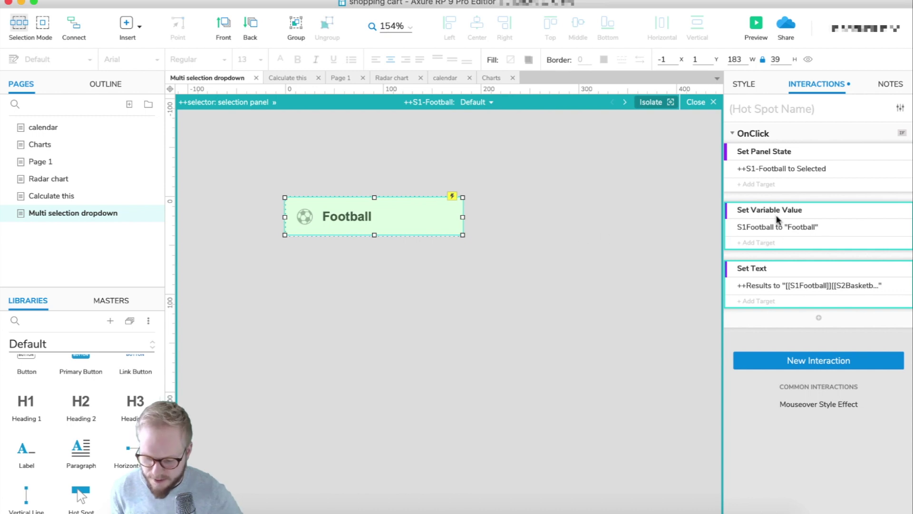
{"action": "left_click", "coordinate": [641, 118]}
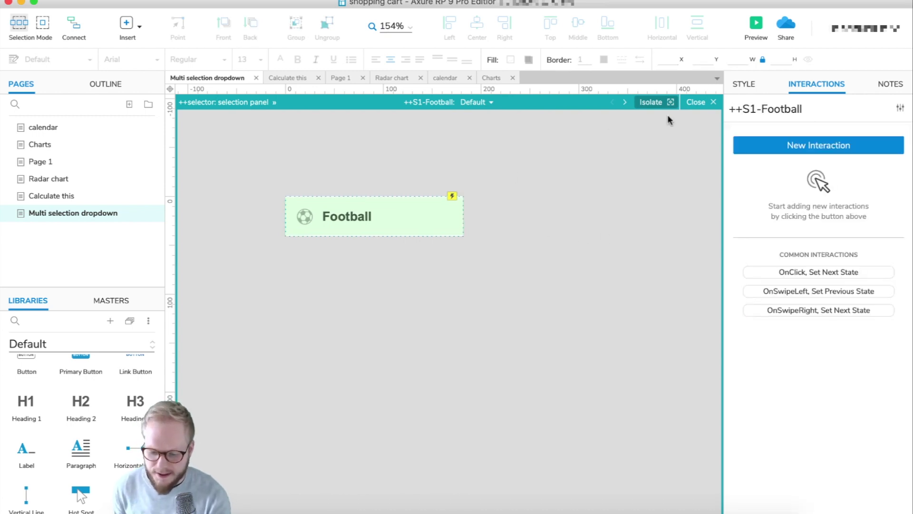
Open the Basketball option in the selector's selection panel state and paste the copied actions onto its Default-state hot spot
{"action": "left_click", "coordinate": [695, 102]}
{"action": "double_click", "coordinate": [382, 187]}
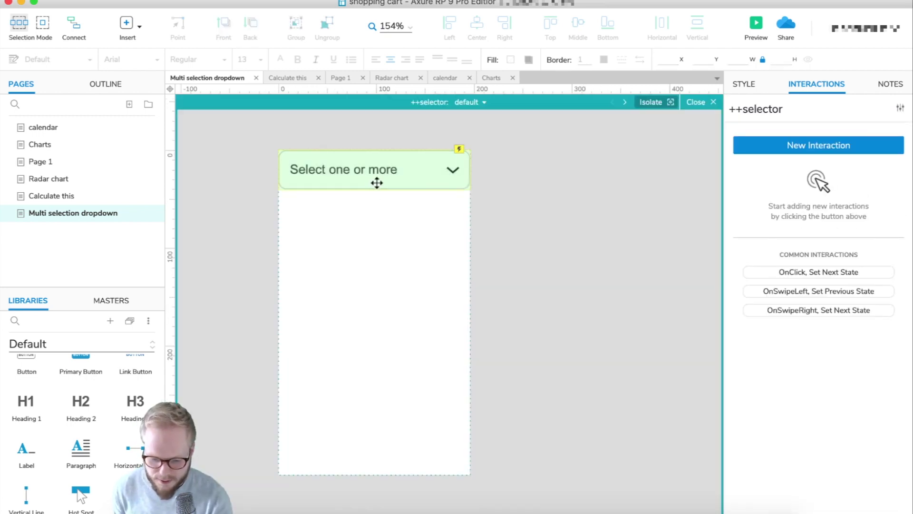
{"action": "left_click", "coordinate": [474, 102]}
{"action": "left_click", "coordinate": [497, 134]}
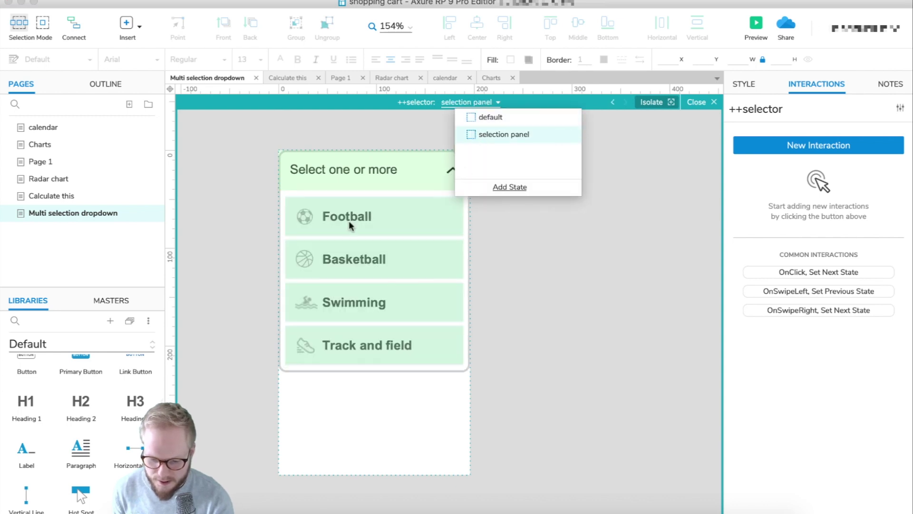
{"action": "left_click", "coordinate": [362, 217]}
{"action": "left_click", "coordinate": [369, 259]}
{"action": "double_click", "coordinate": [369, 259]}
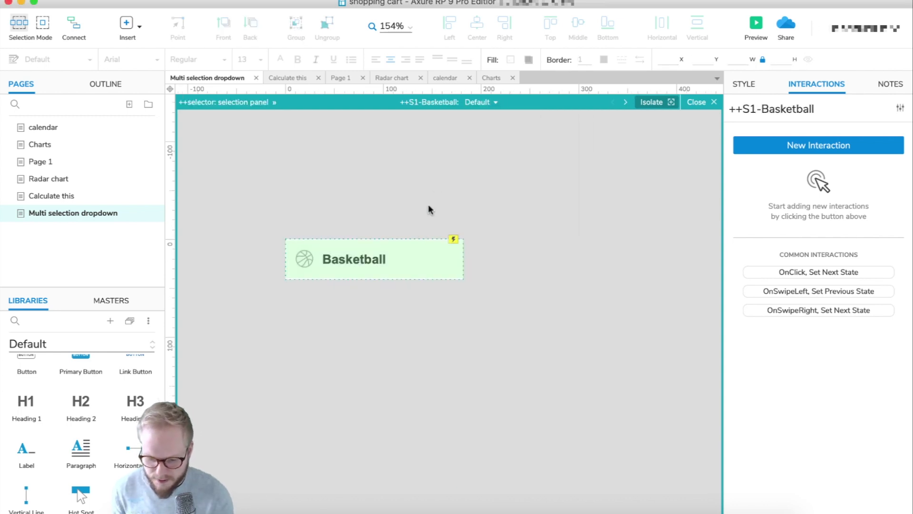
{"action": "left_click", "coordinate": [422, 253]}
{"action": "key", "text": "ctrl+v"}
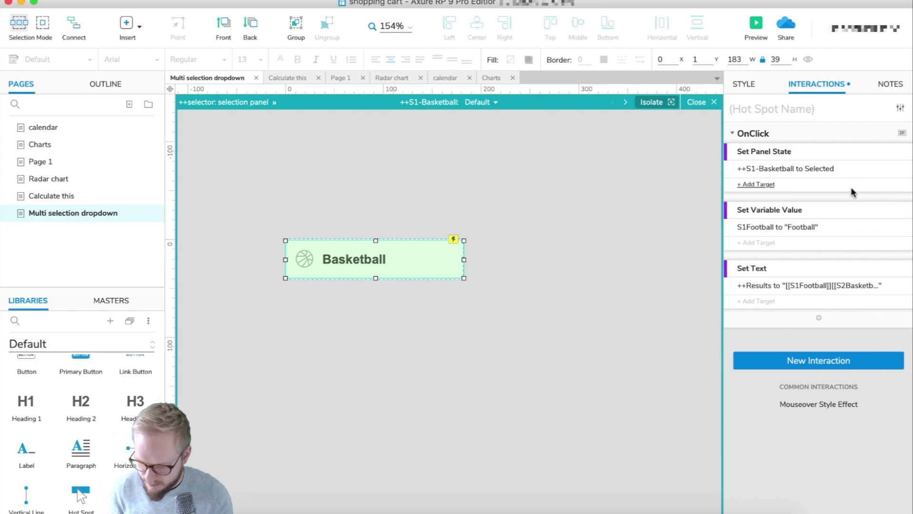
Retarget the pasted Set Variable Value action to S2Basketball with the value "Basketball"
{"action": "left_click", "coordinate": [803, 228]}
{"action": "left_click", "coordinate": [781, 259]}
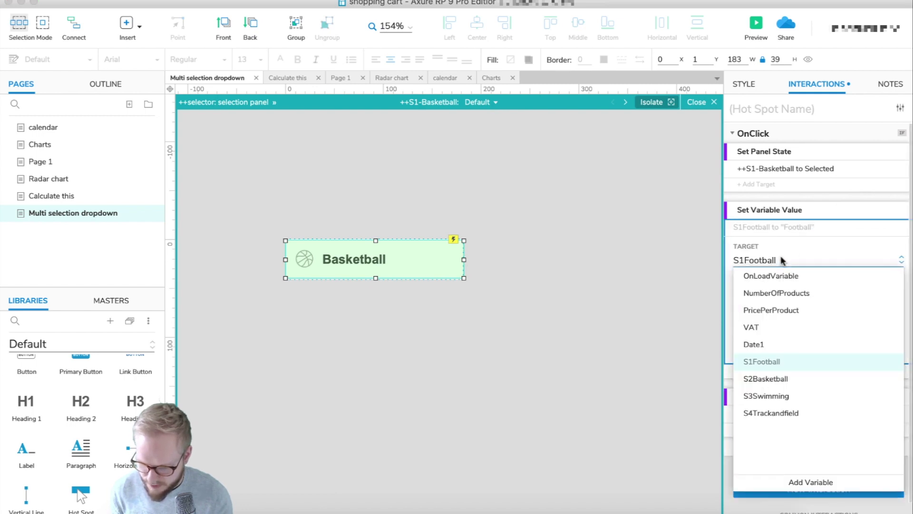
{"action": "left_click", "coordinate": [792, 378]}
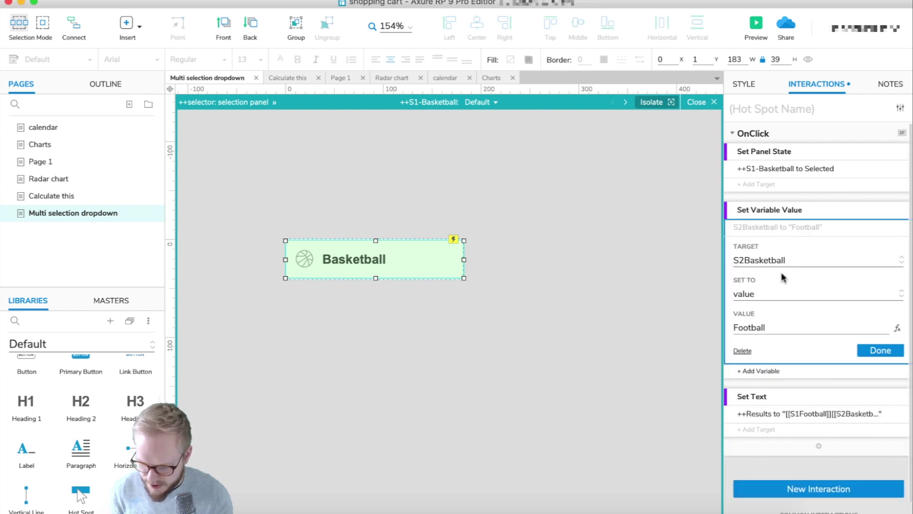
{"action": "left_click_drag", "start_coordinate": [781, 324], "coordinate": [722, 326]}
{"action": "type", "text": "Baske"}
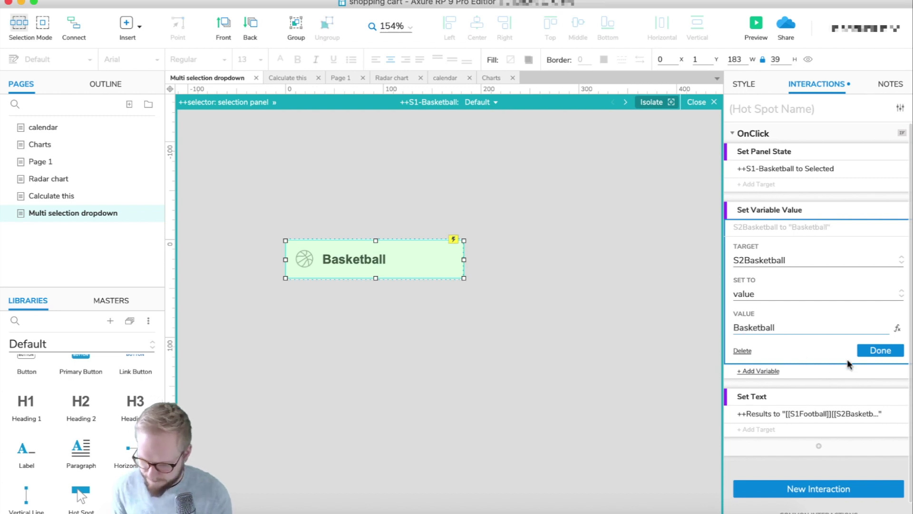
{"action": "left_click", "coordinate": [885, 350]}
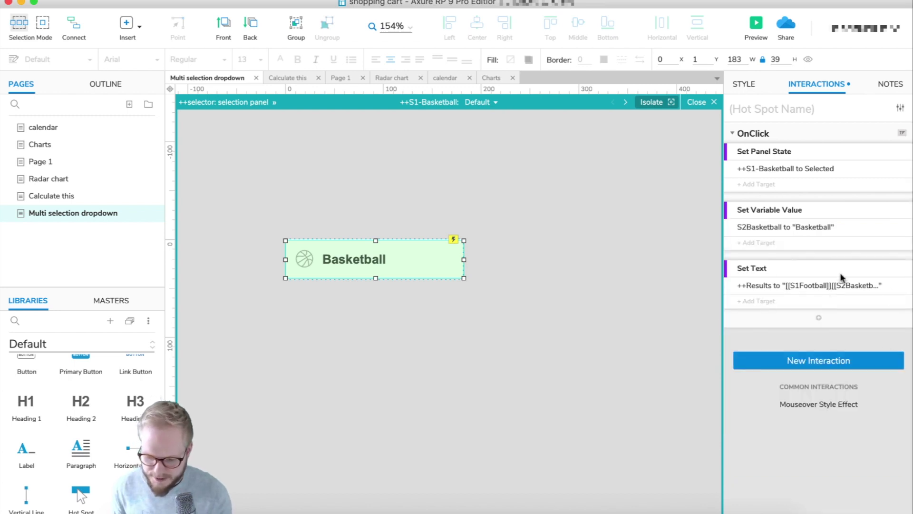
Copy the variable and text actions from Basketball's Default-state hot spot to its Selected-state hot spot
{"action": "left_click", "coordinate": [866, 236]}
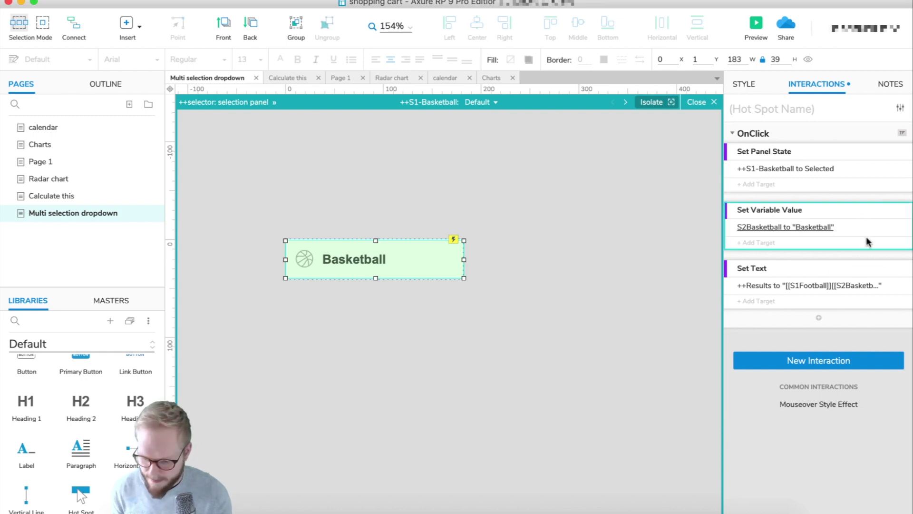
{"action": "left_click", "coordinate": [879, 266], "text": "shift"}
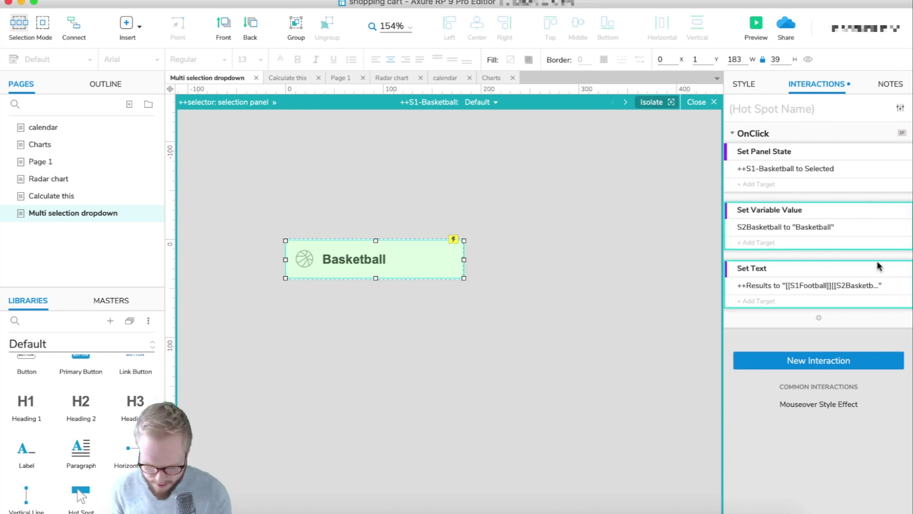
{"action": "left_click", "coordinate": [486, 101]}
{"action": "left_click", "coordinate": [503, 133]}
{"action": "left_click", "coordinate": [411, 251]}
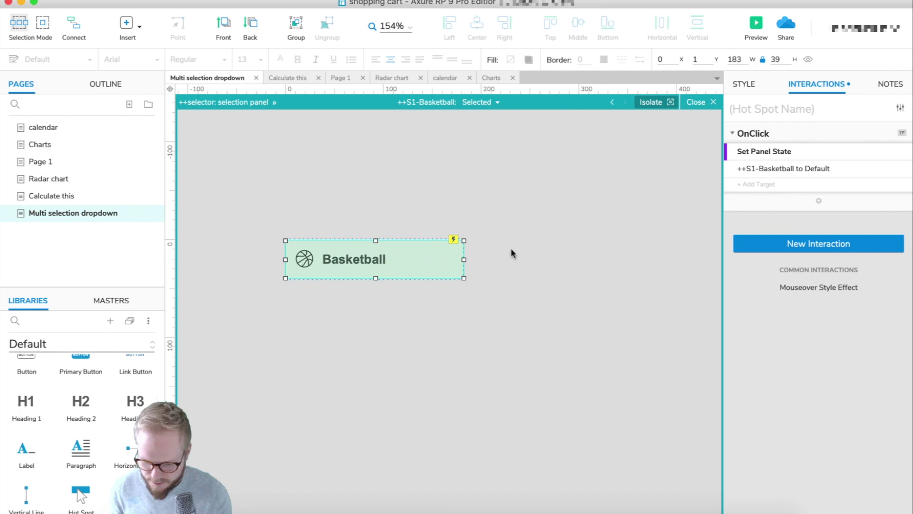
{"action": "key", "text": "ctrl+v"}
Clear the value assigned to S2Basketball in the Selected-state hot spot's Set Variable Value action
{"action": "left_click", "coordinate": [817, 228]}
{"action": "double_click", "coordinate": [783, 330]}
{"action": "key", "text": "BackSpace"}
{"action": "left_click", "coordinate": [863, 352]}
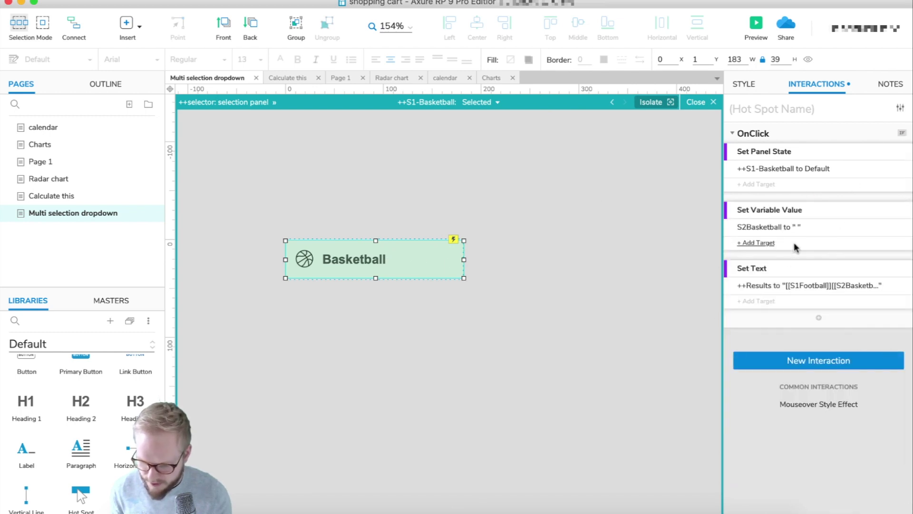
{"action": "left_click", "coordinate": [643, 242]}
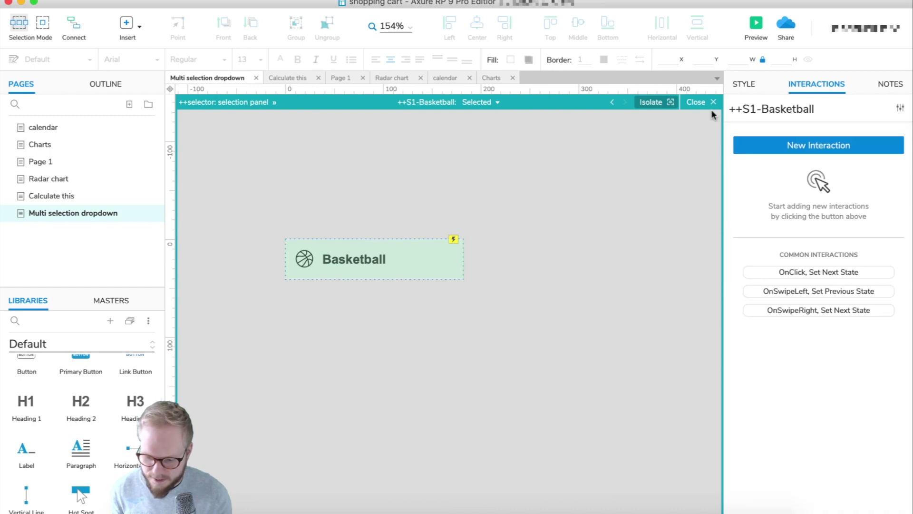
Reopen the selector's selection panel state and repeat the variable and text action setup for the Swimming and Track and field options
{"action": "left_click", "coordinate": [704, 103]}
{"action": "double_click", "coordinate": [352, 222]}
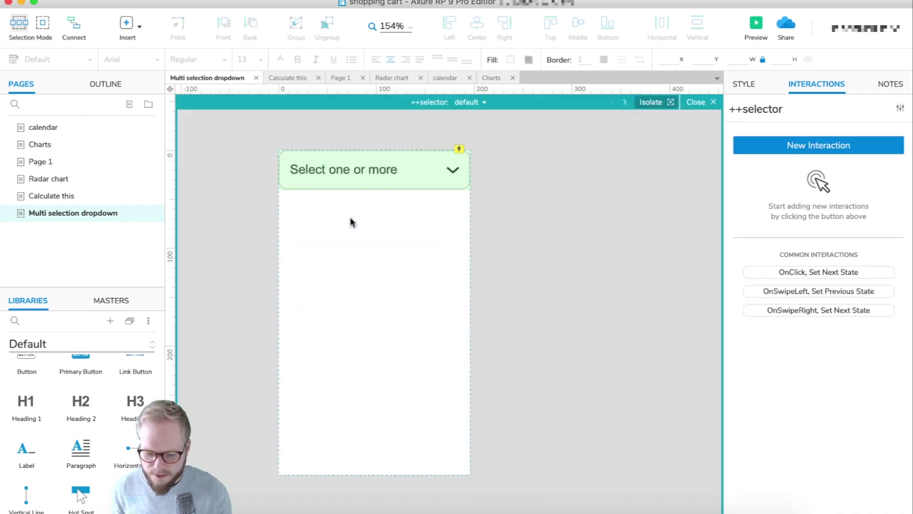
{"action": "left_click", "coordinate": [480, 109]}
{"action": "left_click", "coordinate": [483, 134]}
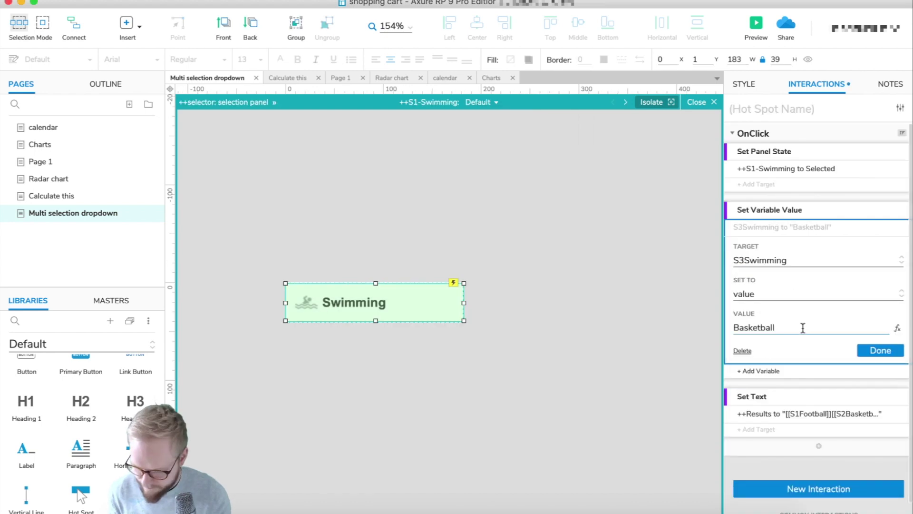
{"action": "left_click", "coordinate": [472, 101]}
{"action": "left_click", "coordinate": [480, 220]}
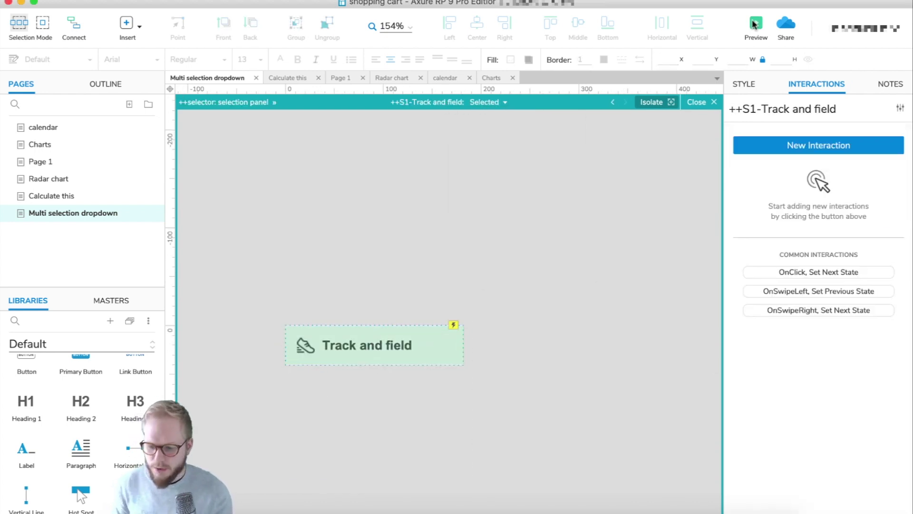
Preview the Multi selection dropdown page in the browser with the preview bar collapsed, and select Football in the tag dropdown
{"action": "left_click", "coordinate": [752, 22]}
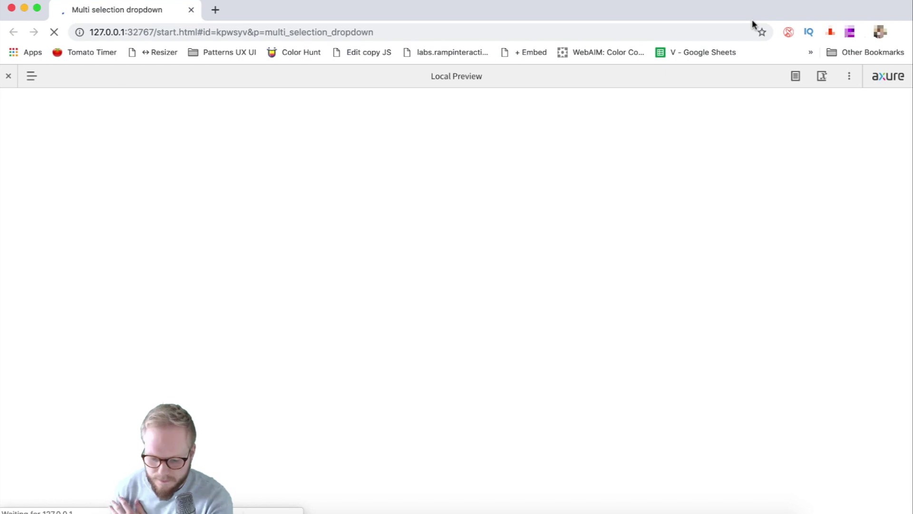
{"action": "left_click", "coordinate": [14, 79]}
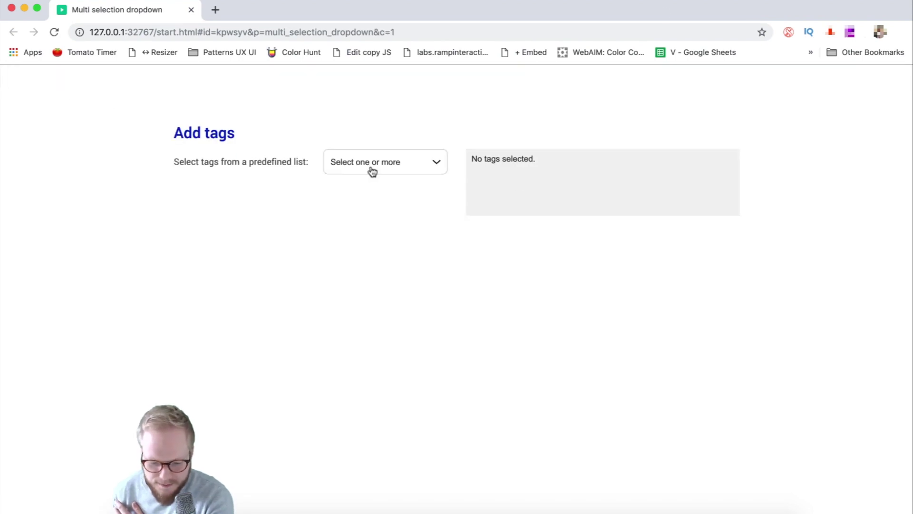
{"action": "left_click", "coordinate": [401, 161]}
{"action": "left_click", "coordinate": [384, 195]}
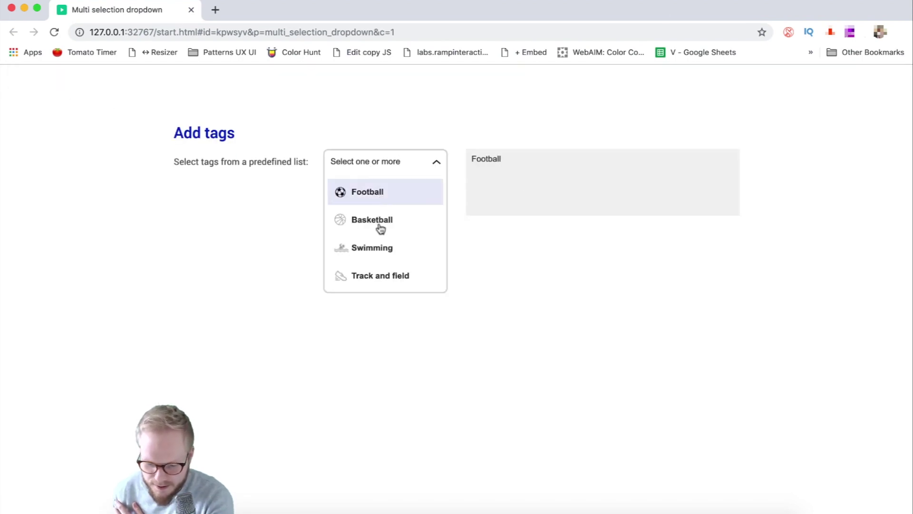
Toggle Football, Basketball, Swimming and Track and field on and off in the preview to test the results box, and close the preview
{"action": "left_click", "coordinate": [377, 227]}
{"action": "left_click", "coordinate": [376, 251]}
{"action": "left_click", "coordinate": [377, 274]}
{"action": "left_click", "coordinate": [374, 273]}
{"action": "left_click", "coordinate": [374, 249]}
{"action": "left_click", "coordinate": [380, 198]}
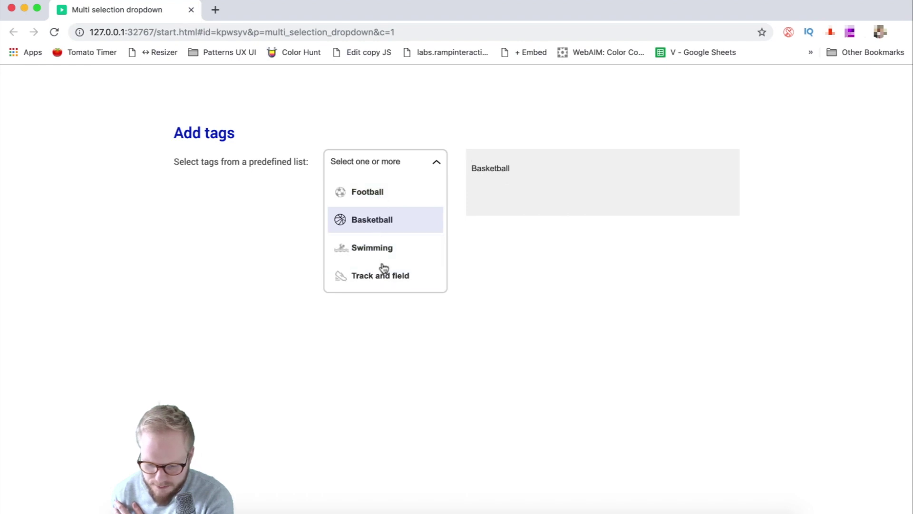
{"action": "left_click", "coordinate": [382, 270]}
{"action": "left_click", "coordinate": [374, 253]}
{"action": "left_click", "coordinate": [374, 199]}
{"action": "left_click", "coordinate": [374, 257]}
{"action": "left_click", "coordinate": [381, 250]}
{"action": "left_click", "coordinate": [395, 220]}
{"action": "left_click", "coordinate": [395, 200]}
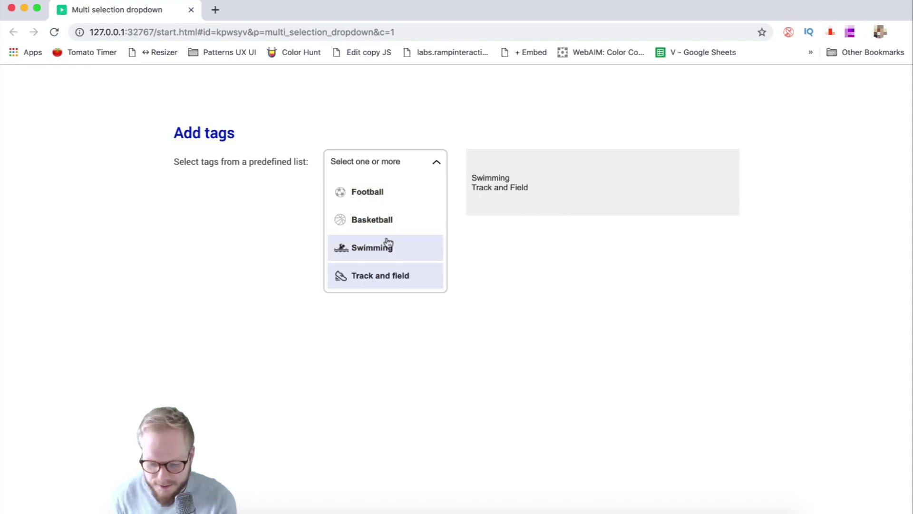
{"action": "left_click", "coordinate": [388, 245]}
{"action": "left_click", "coordinate": [393, 282]}
{"action": "left_click", "coordinate": [387, 224]}
{"action": "left_click", "coordinate": [383, 199]}
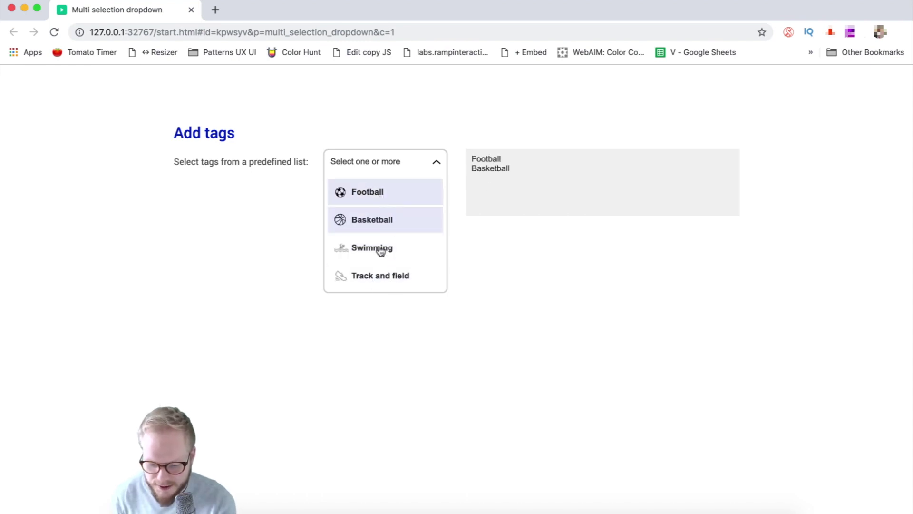
{"action": "left_click", "coordinate": [380, 251]}
{"action": "left_click", "coordinate": [379, 273]}
{"action": "left_click", "coordinate": [380, 249]}
{"action": "left_click", "coordinate": [377, 203]}
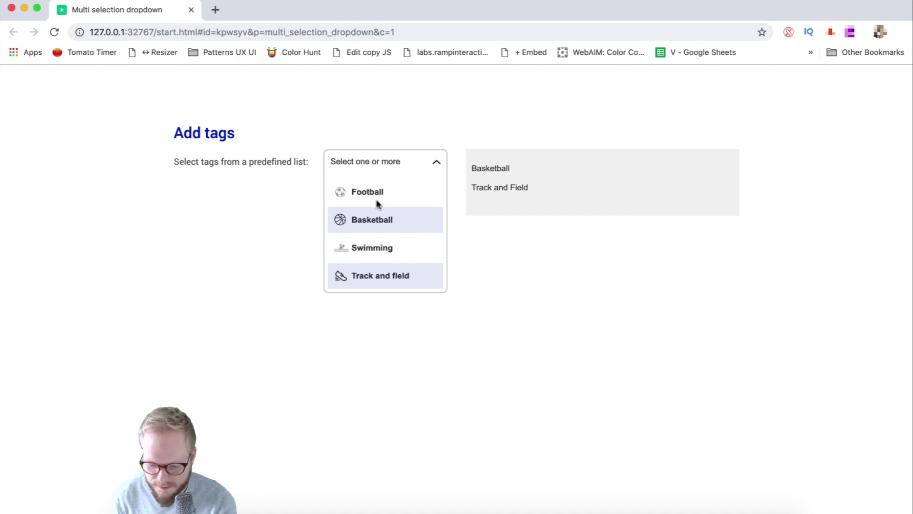
{"action": "left_click", "coordinate": [378, 208]}
{"action": "left_click", "coordinate": [379, 193]}
{"action": "left_click", "coordinate": [379, 219]}
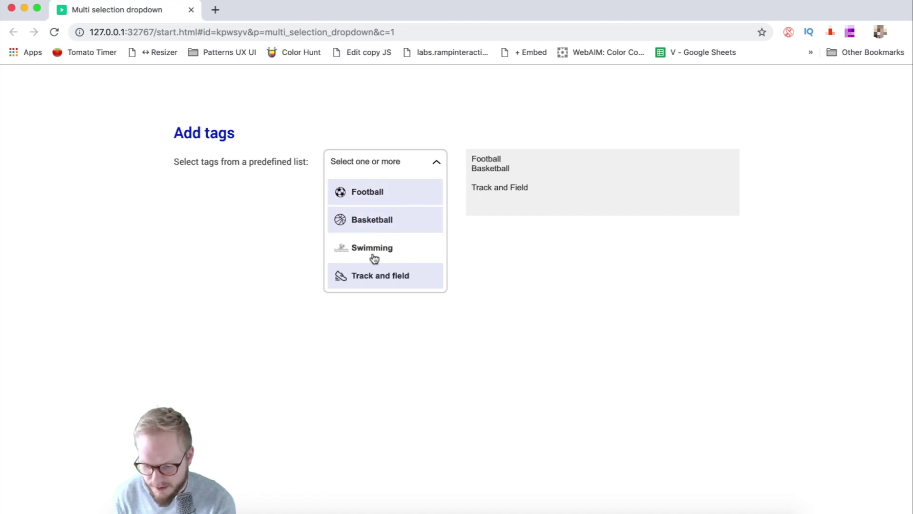
{"action": "left_click", "coordinate": [375, 257]}
{"action": "left_click", "coordinate": [371, 275]}
{"action": "left_click", "coordinate": [370, 249]}
{"action": "left_click", "coordinate": [365, 196]}
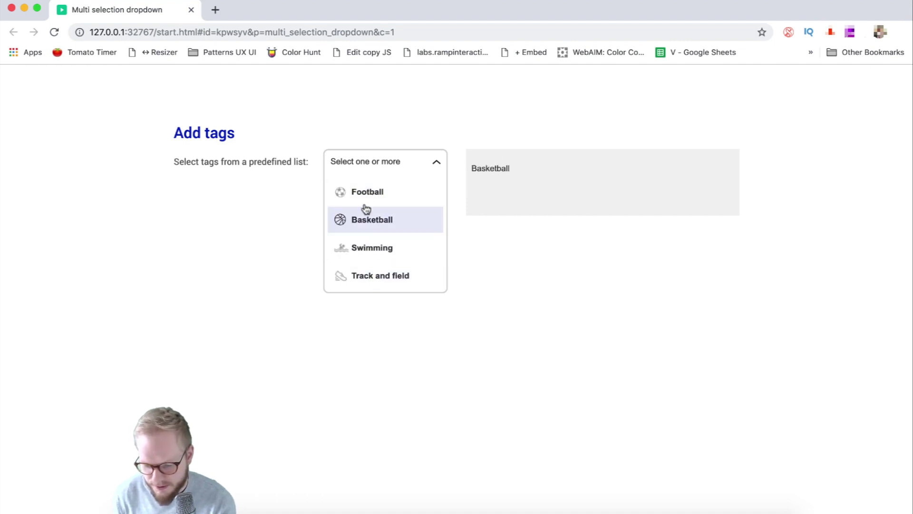
{"action": "left_click", "coordinate": [375, 257]}
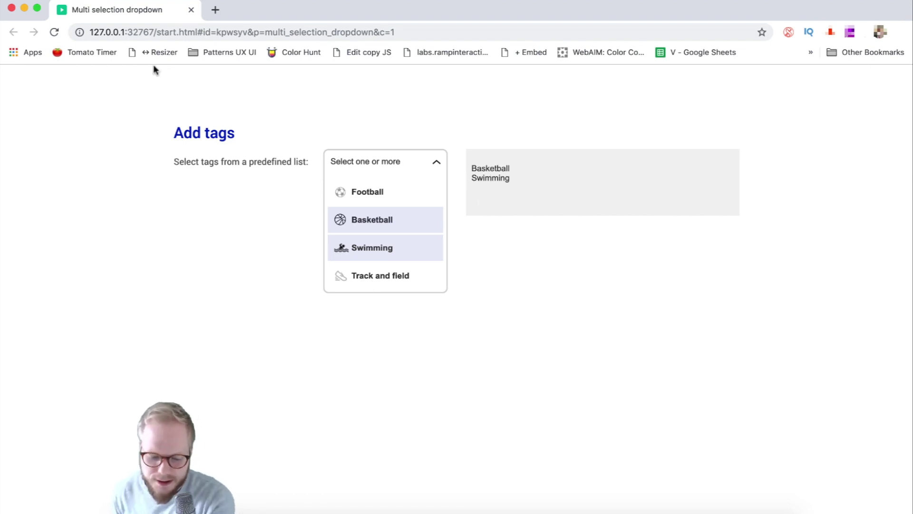
{"action": "left_click", "coordinate": [192, 10]}
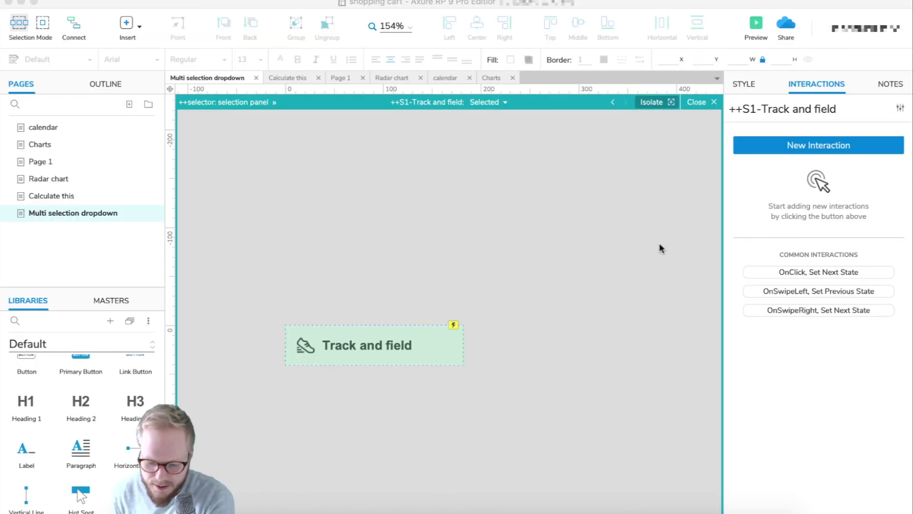
Remove the line breaks between the four variables in the Set Text value of Track and field's Selected-state hot spot, leaving them on one line
{"action": "left_click", "coordinate": [451, 351]}
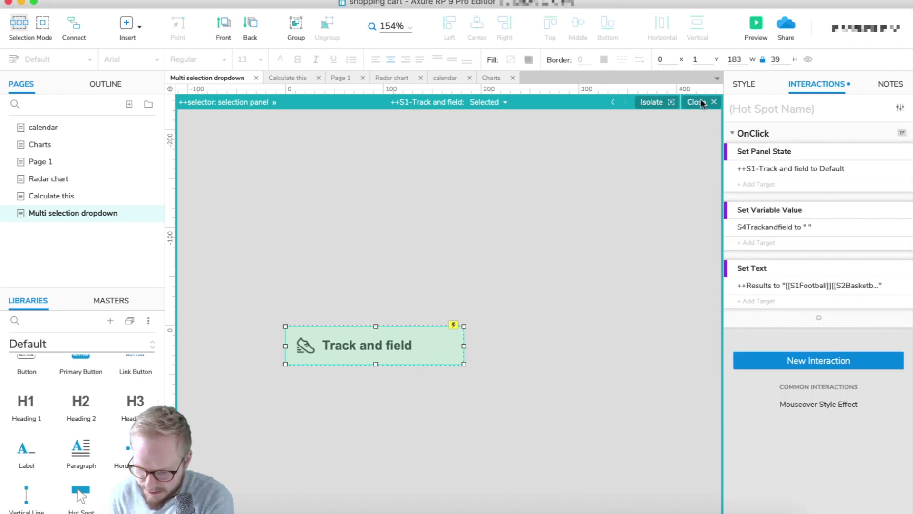
{"action": "left_click", "coordinate": [817, 288]}
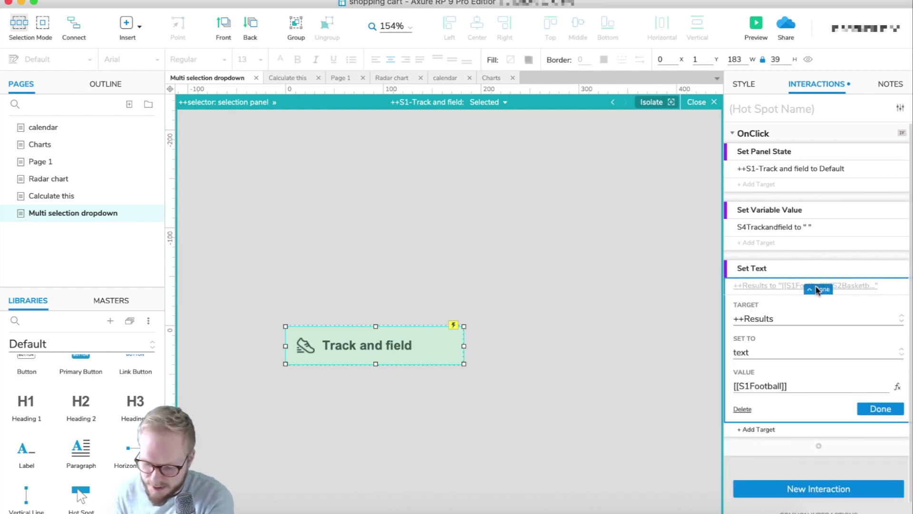
{"action": "left_click", "coordinate": [897, 386]}
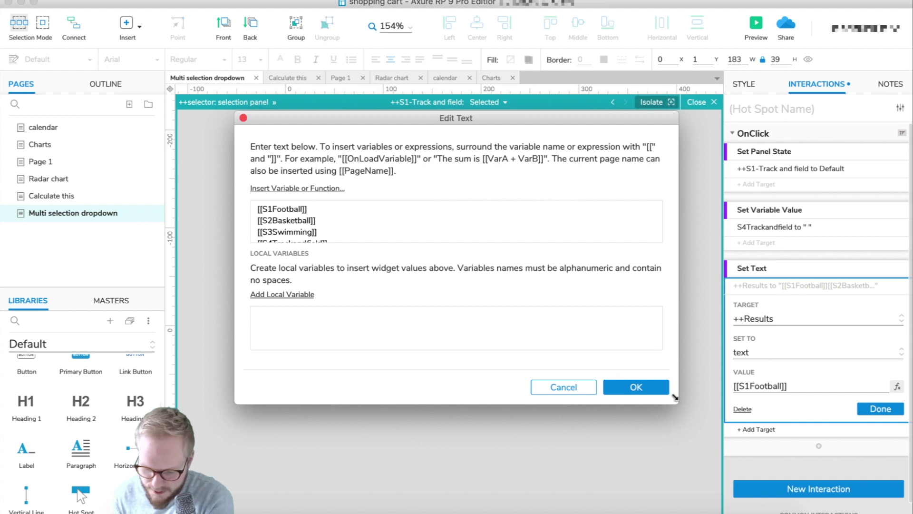
{"action": "left_click_drag", "start_coordinate": [687, 426], "coordinate": [763, 491]}
{"action": "left_click", "coordinate": [321, 233]}
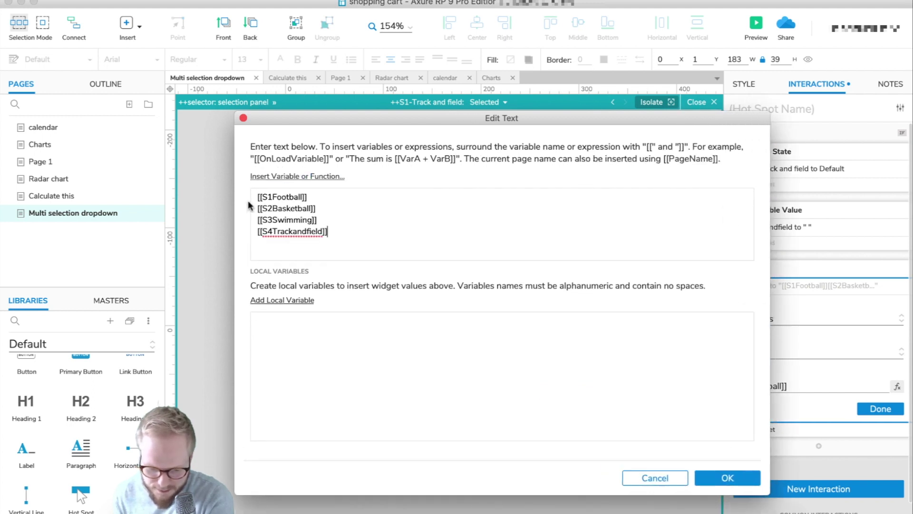
{"action": "left_click", "coordinate": [307, 196]}
{"action": "key", "text": "Delete"}
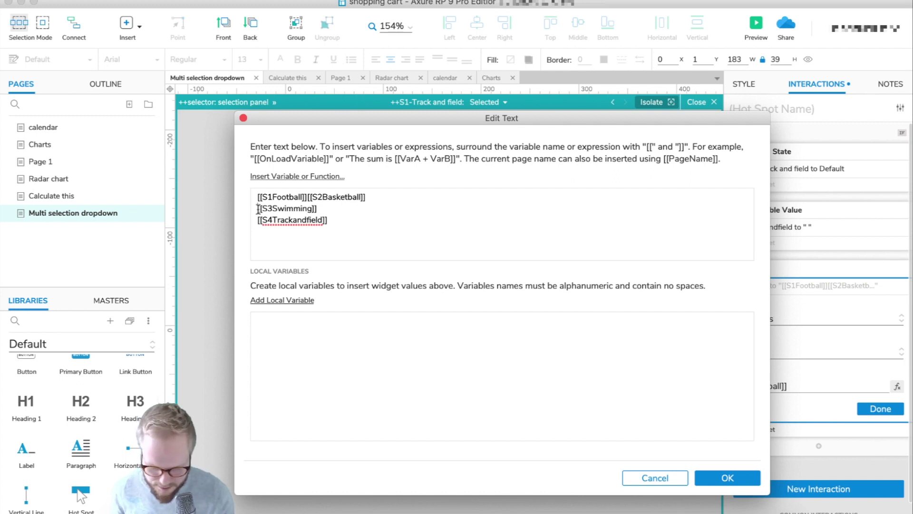
{"action": "key", "text": "BackSpace"}
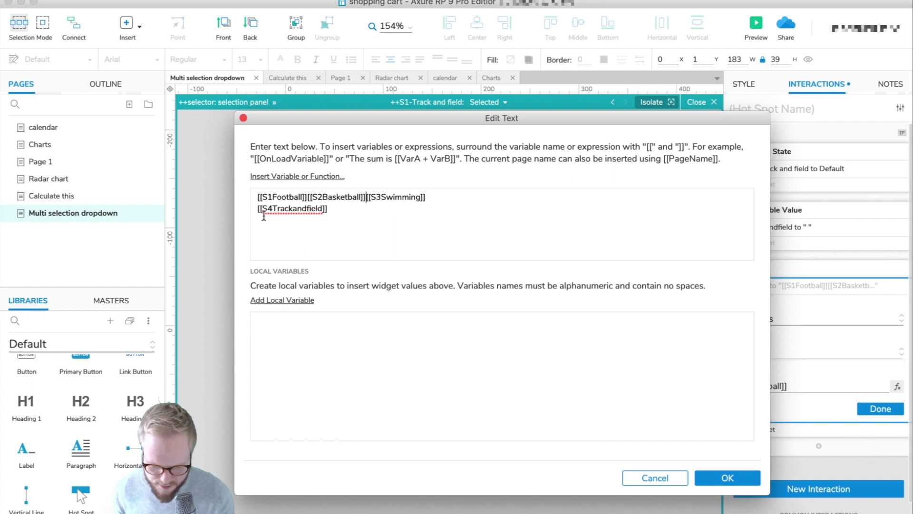
{"action": "key", "text": "End"}
{"action": "key", "text": "Delete"}
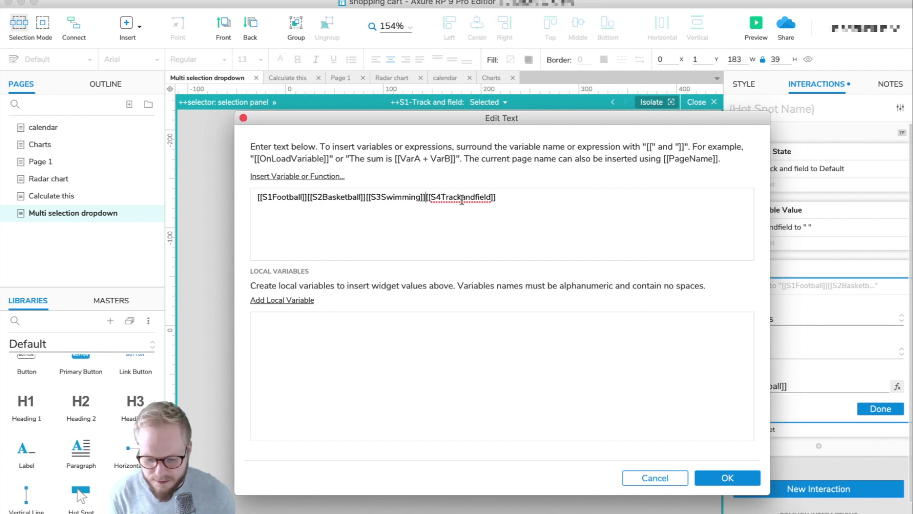
{"action": "left_click", "coordinate": [726, 478]}
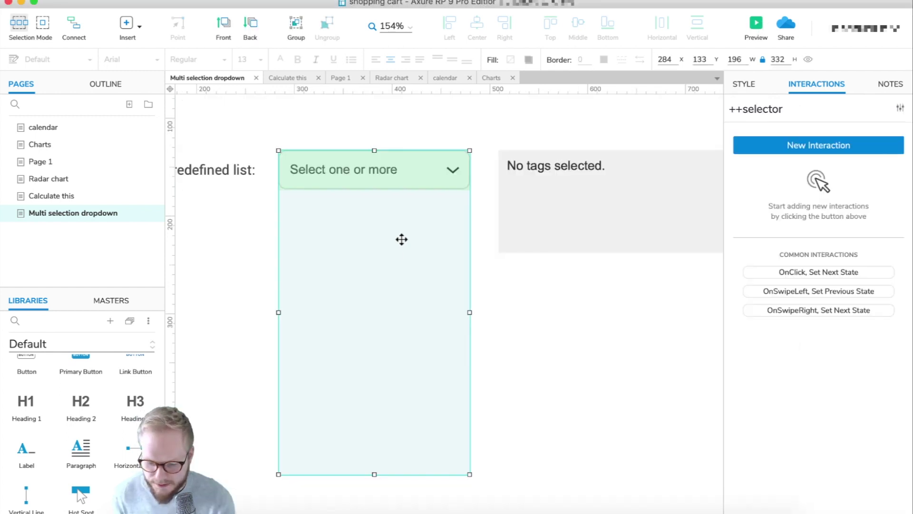
Open Football's Default state from the selector's selection panel state and select its hot spot
{"action": "double_click", "coordinate": [406, 204]}
{"action": "left_click", "coordinate": [426, 184]}
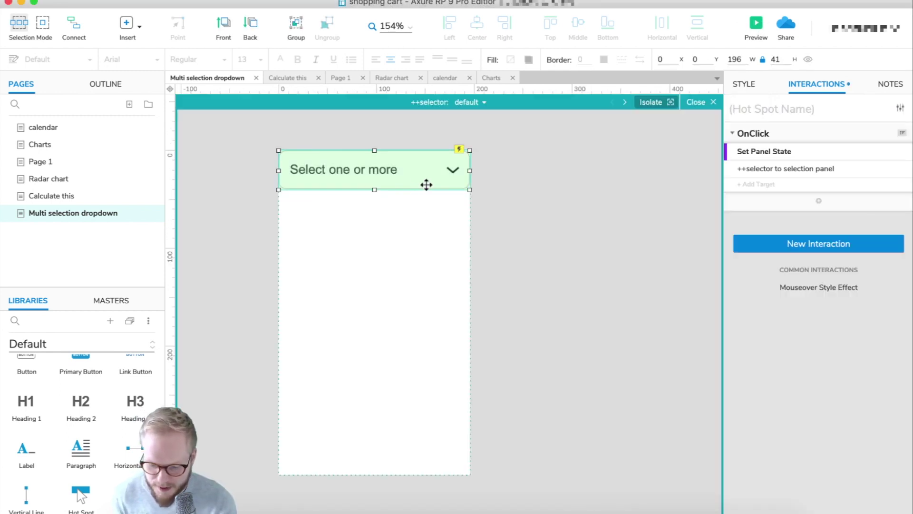
{"action": "left_click", "coordinate": [476, 111]}
{"action": "left_click", "coordinate": [483, 137]}
{"action": "left_click", "coordinate": [412, 206]}
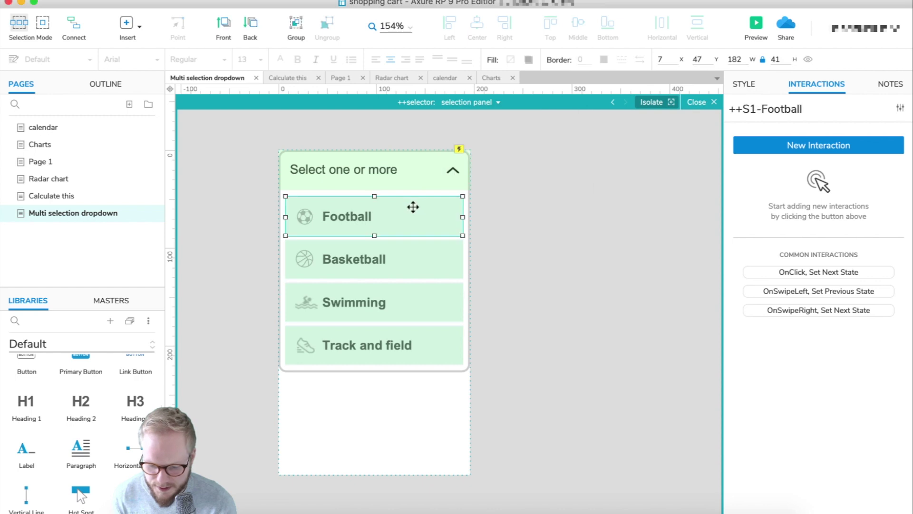
{"action": "double_click", "coordinate": [385, 214]}
{"action": "left_click", "coordinate": [384, 224]}
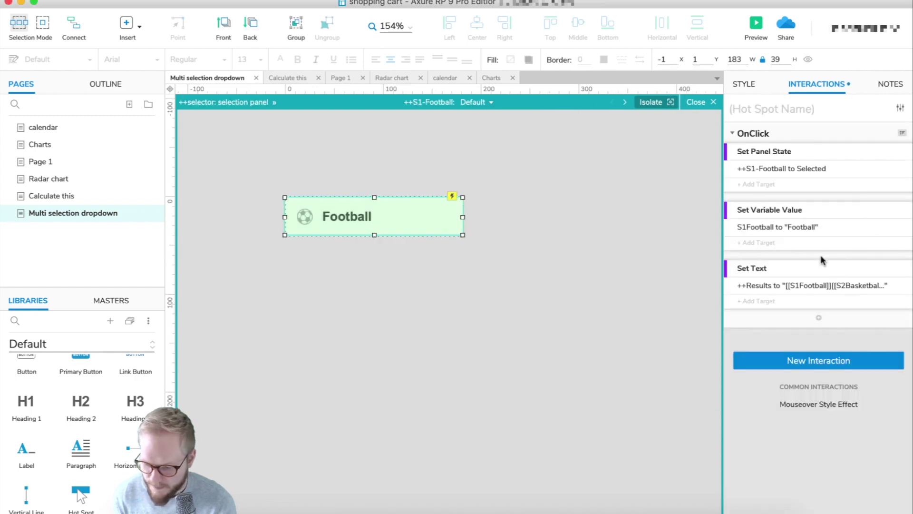
Enclose the S1Football value in double quotes and append a comma and space in the hot spot's Set Variable Value action
{"action": "left_click", "coordinate": [805, 231]}
{"action": "left_click", "coordinate": [784, 263]}
{"action": "left_click", "coordinate": [781, 265]}
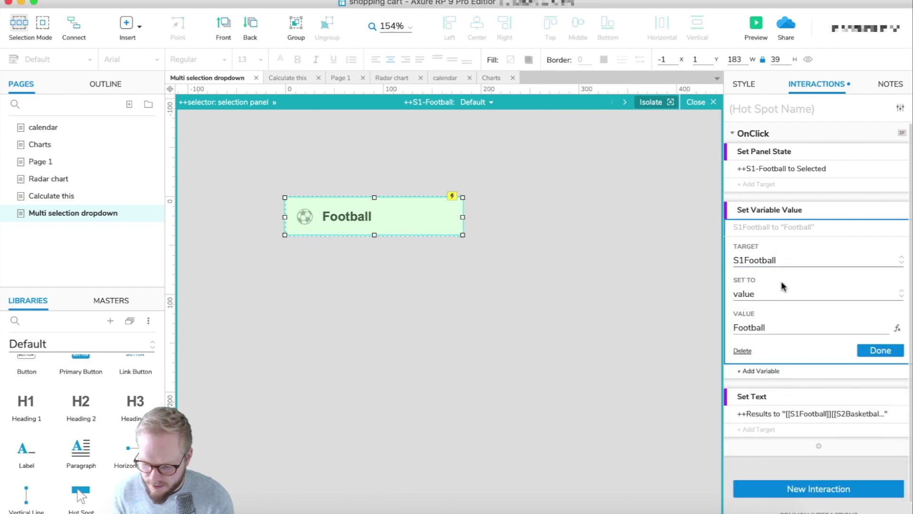
{"action": "left_click", "coordinate": [768, 329]}
{"action": "type", "text": ","}
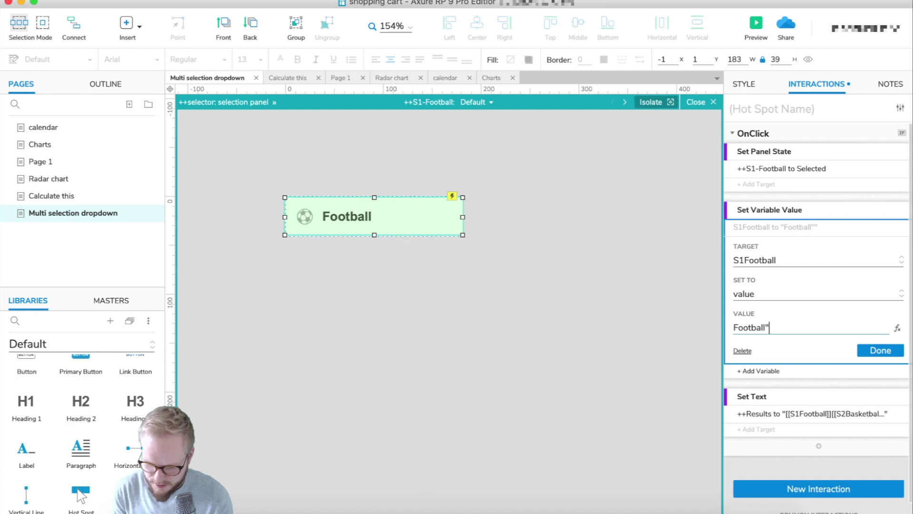
{"action": "type", "text": "\""}
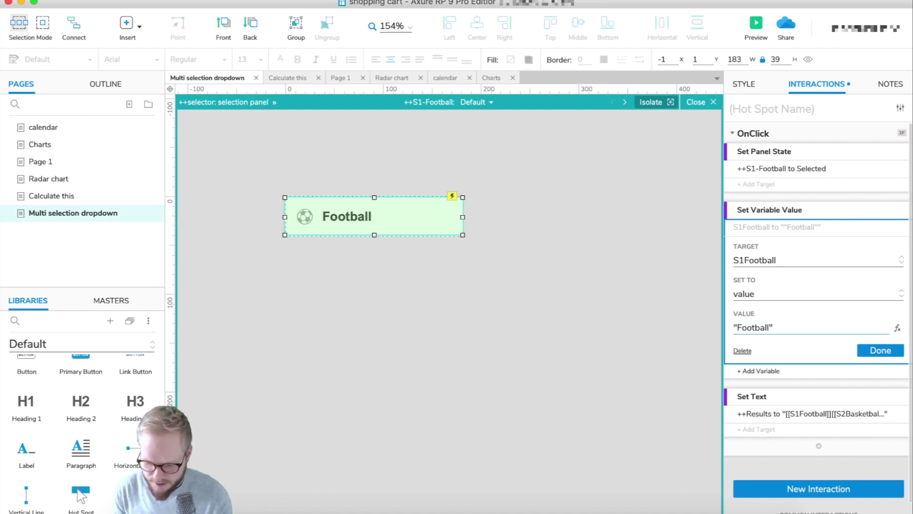
{"action": "mouse_move", "coordinate": [787, 328]}
{"action": "left_mouse_down"}
{"action": "mouse_move", "coordinate": [756, 327]}
{"action": "mouse_move", "coordinate": [769, 327]}
{"action": "left_mouse_up"}
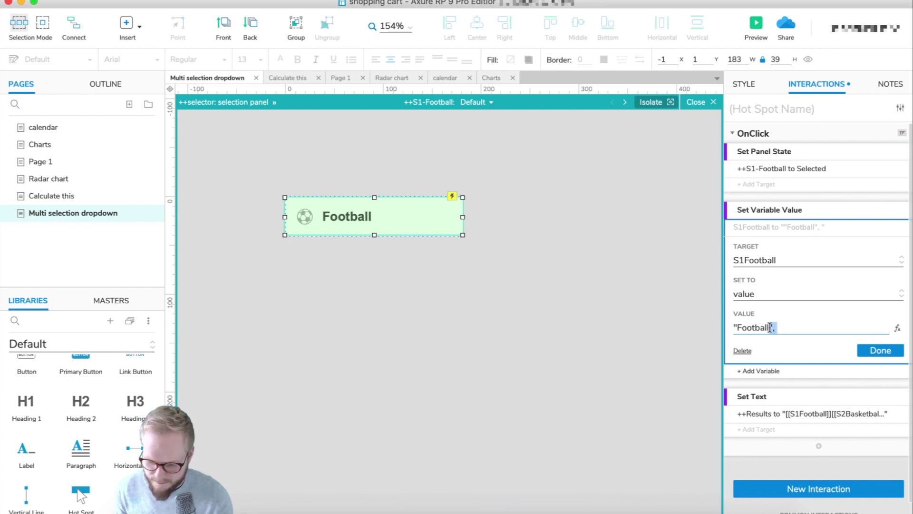
{"action": "left_click", "coordinate": [881, 352]}
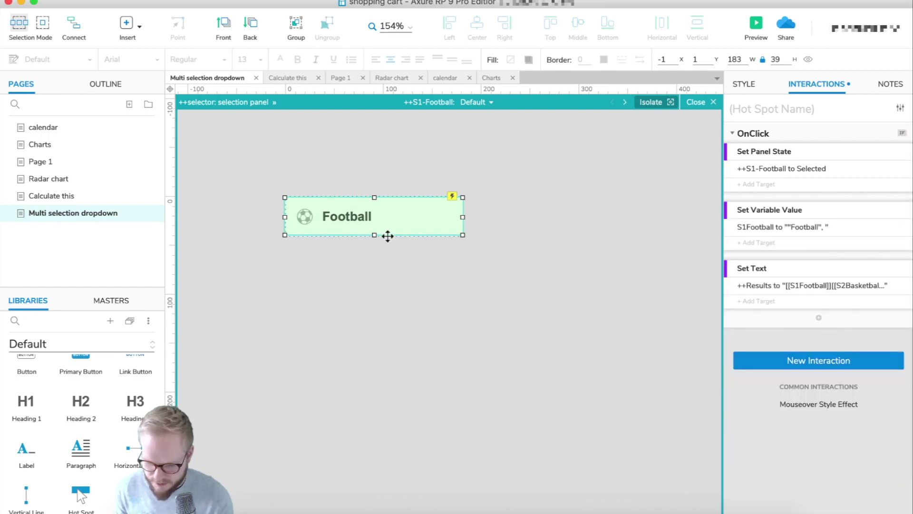
Set S2Basketball to "Basketball" in double quotes followed by a comma and space in Basketball's Default-state hot spot
{"action": "left_click", "coordinate": [689, 101]}
{"action": "double_click", "coordinate": [402, 205]}
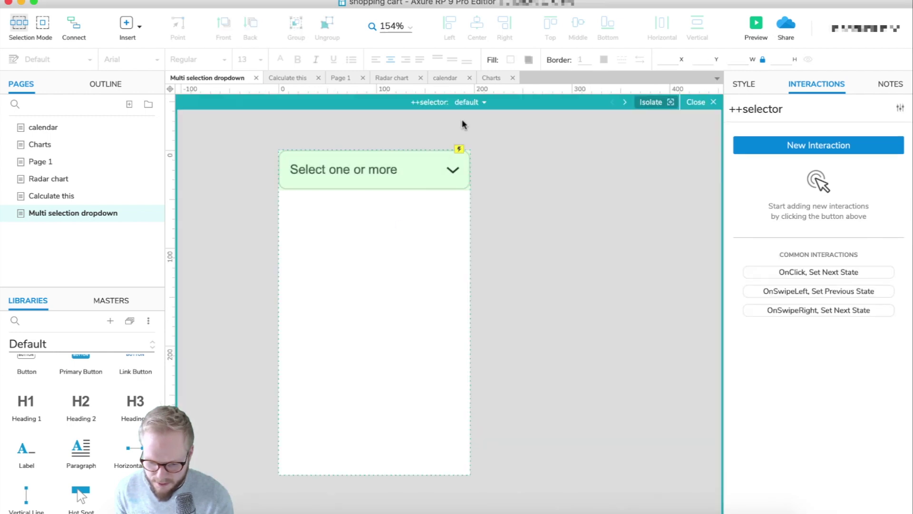
{"action": "left_click", "coordinate": [469, 102]}
{"action": "left_click", "coordinate": [483, 134]}
{"action": "double_click", "coordinate": [391, 256]}
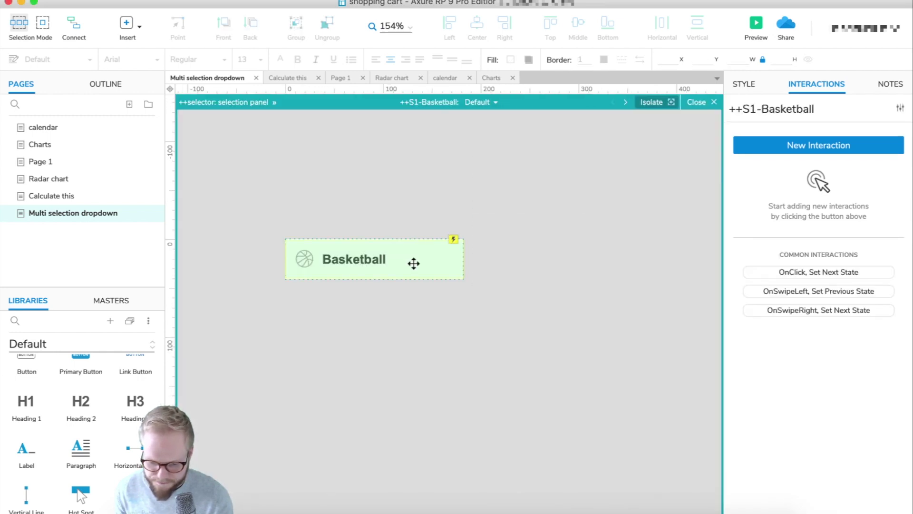
{"action": "left_click", "coordinate": [412, 263]}
{"action": "left_click_drag", "start_coordinate": [788, 327], "coordinate": [681, 322]}
{"action": "type", "text": "\","}
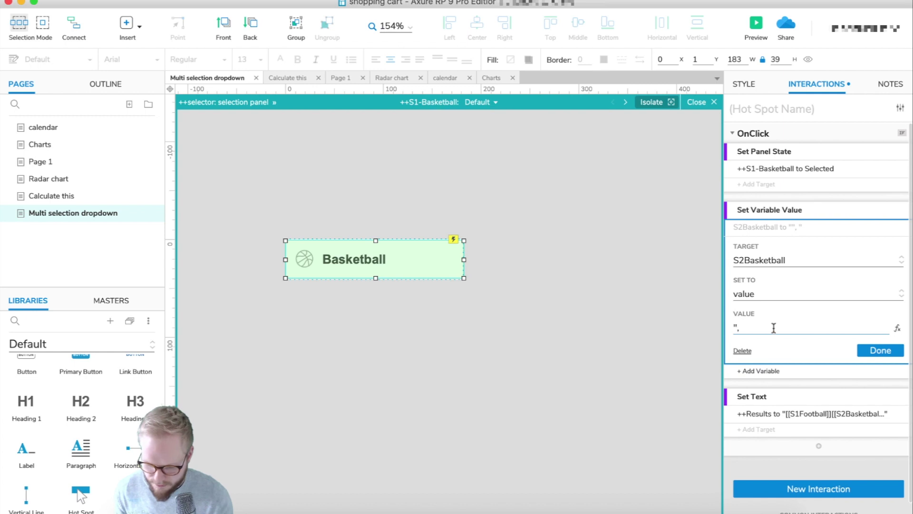
{"action": "left_click", "coordinate": [734, 327]}
{"action": "type", "text": "Basketball"}
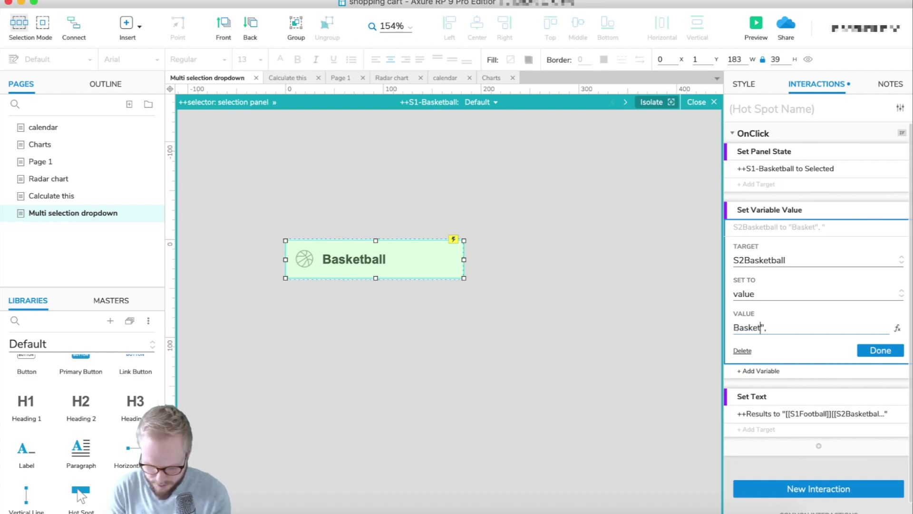
{"action": "type", "text": "\""}
{"action": "left_click", "coordinate": [879, 353]}
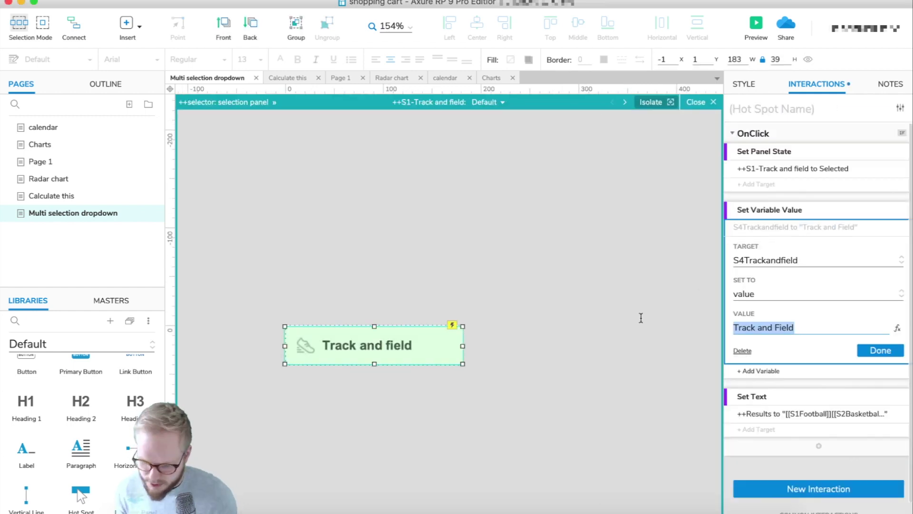
Preview the page again and select Football, Basketball, Swimming and Track and field to check the comma-separated results
{"action": "key", "text": "super+period"}
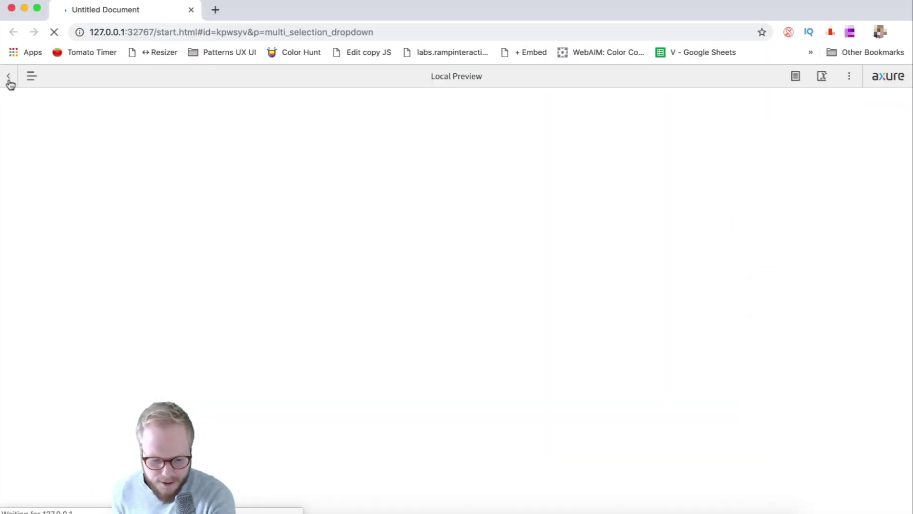
{"action": "left_click", "coordinate": [8, 78]}
{"action": "left_click", "coordinate": [399, 170]}
{"action": "left_click", "coordinate": [390, 192]}
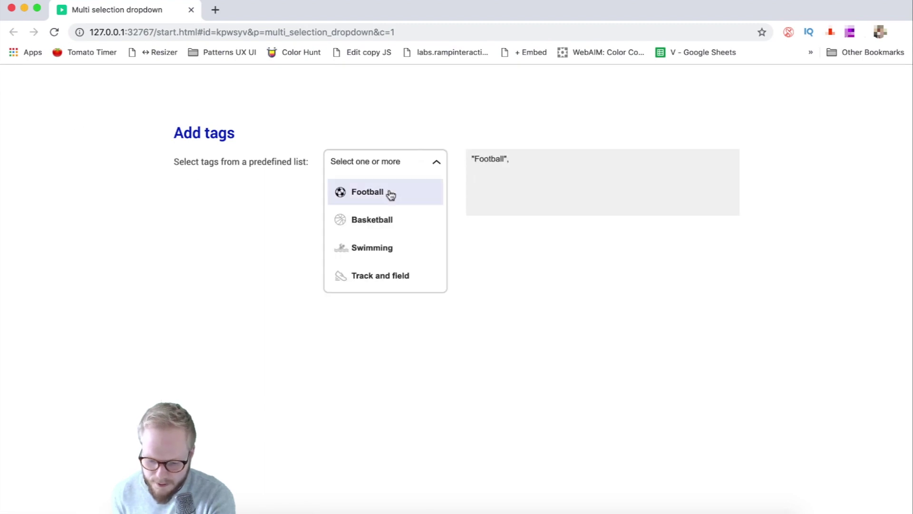
{"action": "left_click", "coordinate": [370, 227]}
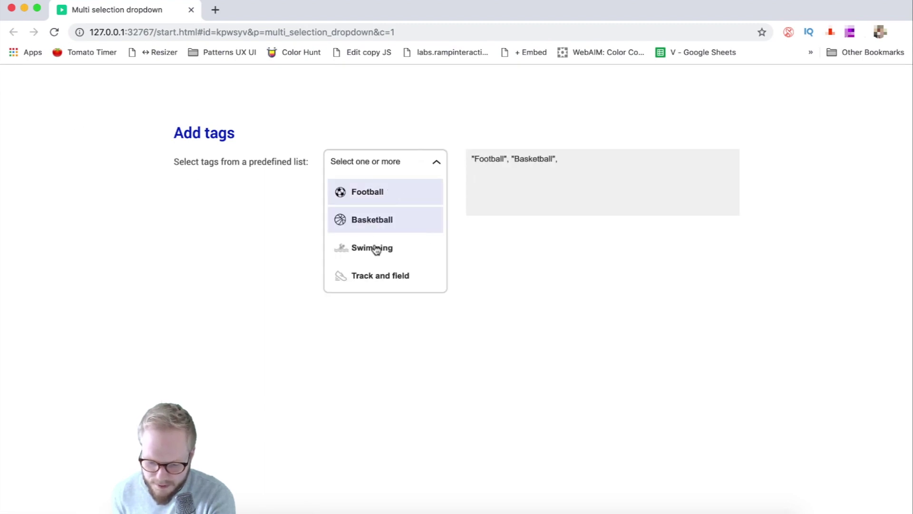
{"action": "left_click", "coordinate": [376, 249]}
{"action": "left_click", "coordinate": [377, 274]}
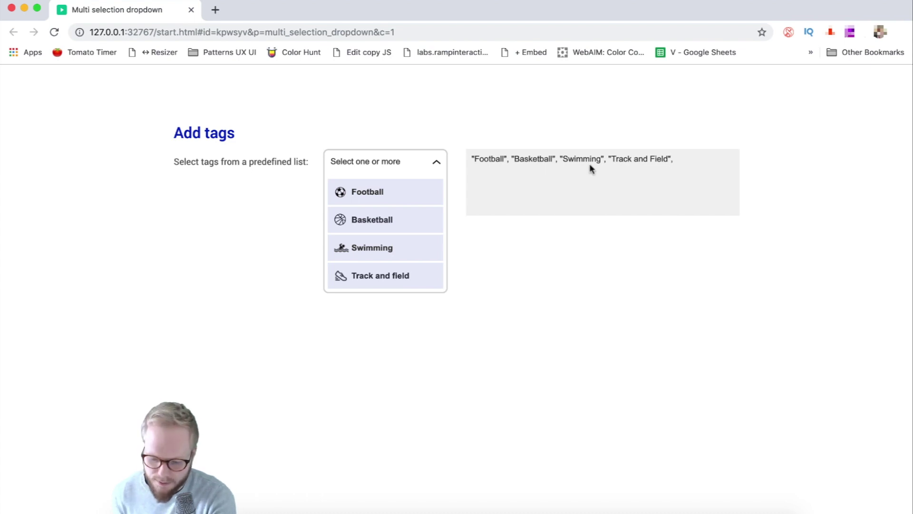
Test removing and re-adding tags in the preview by toggling Football, Basketball and Swimming
{"action": "left_click", "coordinate": [395, 201]}
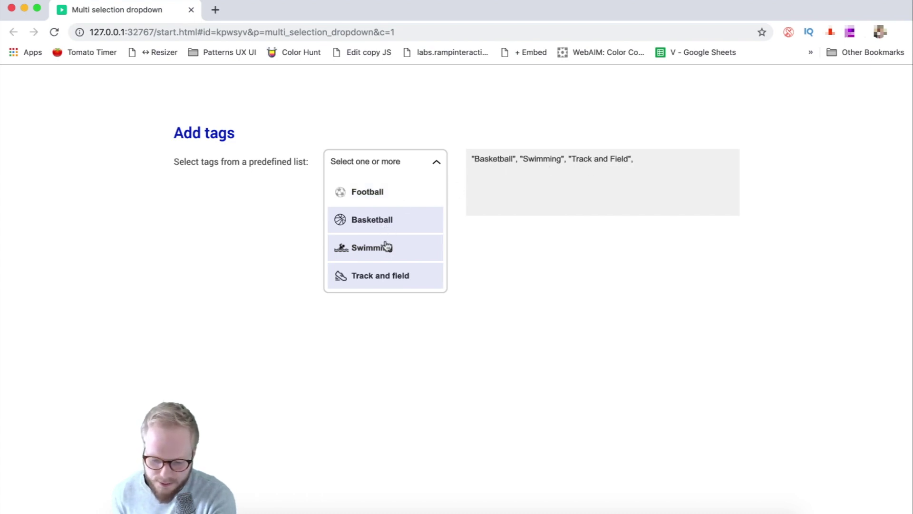
{"action": "left_click", "coordinate": [386, 255]}
{"action": "left_click", "coordinate": [382, 233]}
{"action": "left_click", "coordinate": [384, 245]}
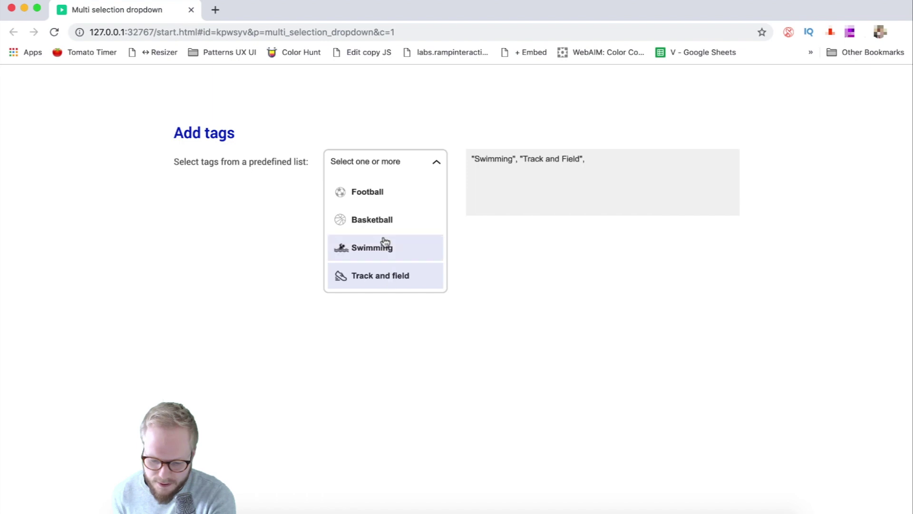
{"action": "left_click", "coordinate": [383, 199]}
{"action": "left_click", "coordinate": [391, 257]}
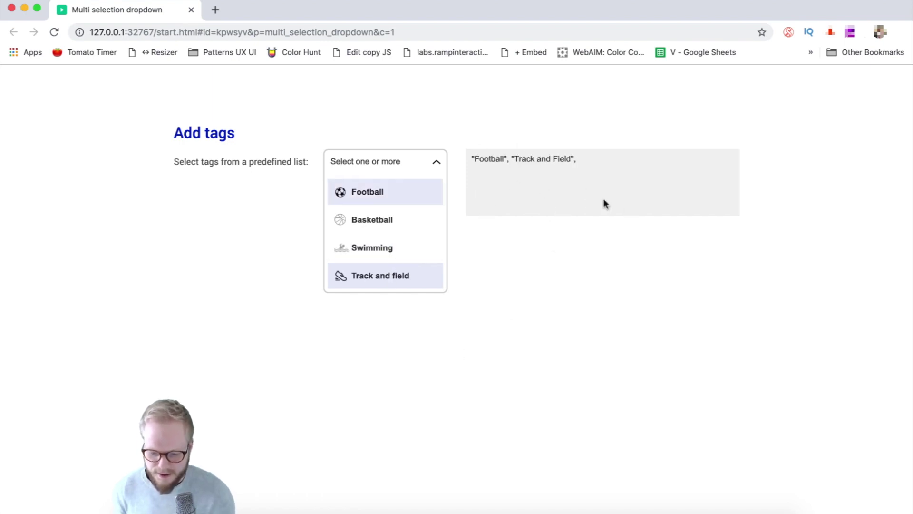
{"action": "left_click", "coordinate": [407, 244]}
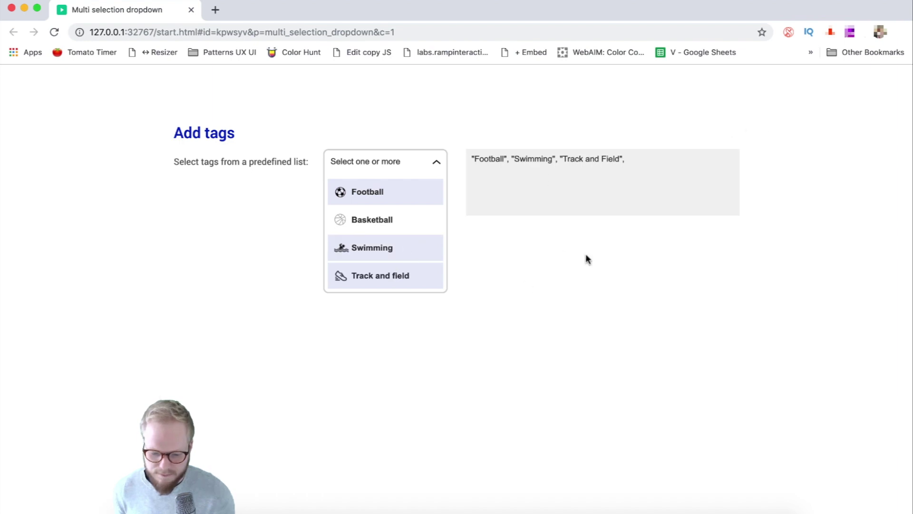